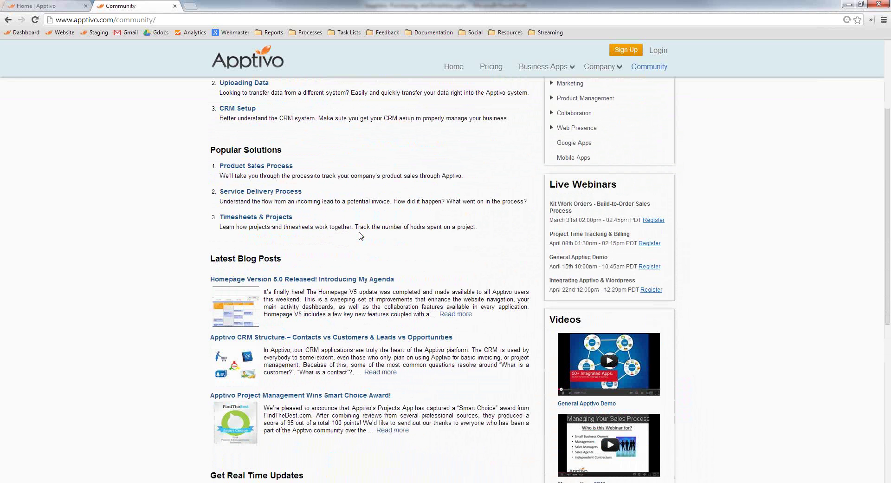
Open the Product Sales Process blog post and scroll down to its Example Flow diagram.
{"action": "left_click", "coordinate": [266, 167]}
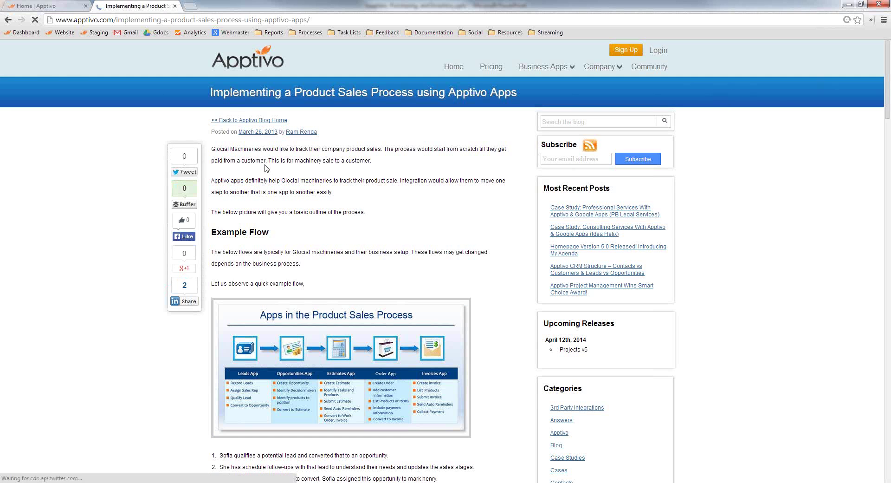
{"action": "scroll", "coordinate": [392, 348], "scroll_direction": "down", "scroll_amount": 1}
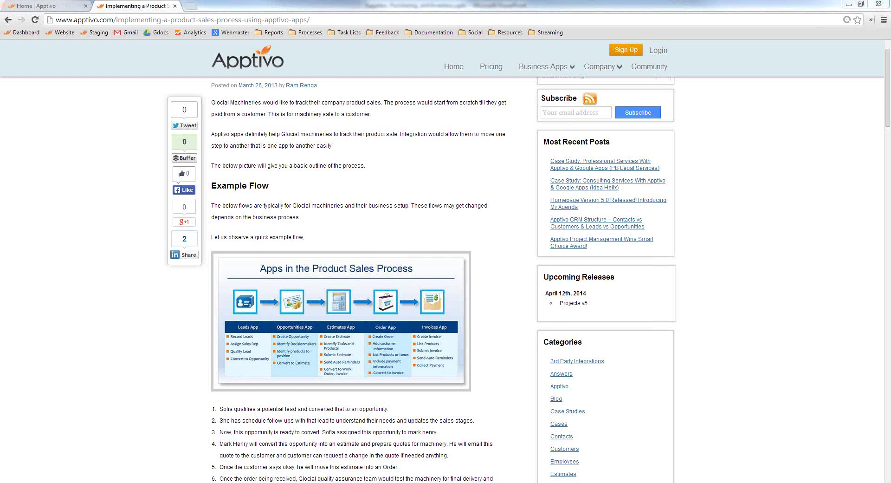
Present the supply chain deck full screen from the Fulfillment slide to the Sourcing slide, then exit.
{"action": "key", "text": "alt+Tab"}
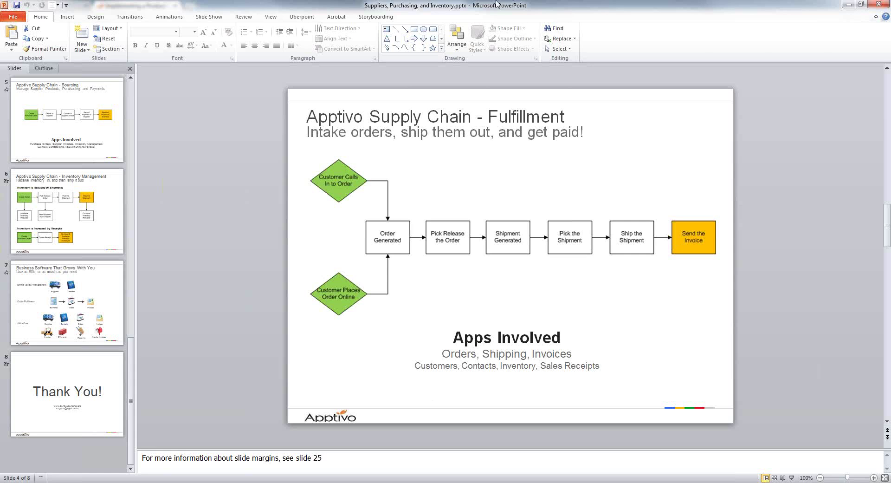
{"action": "key", "text": "F5"}
{"action": "key", "text": "Right"}
{"action": "key", "text": "Right"}
{"action": "key", "text": "Right"}
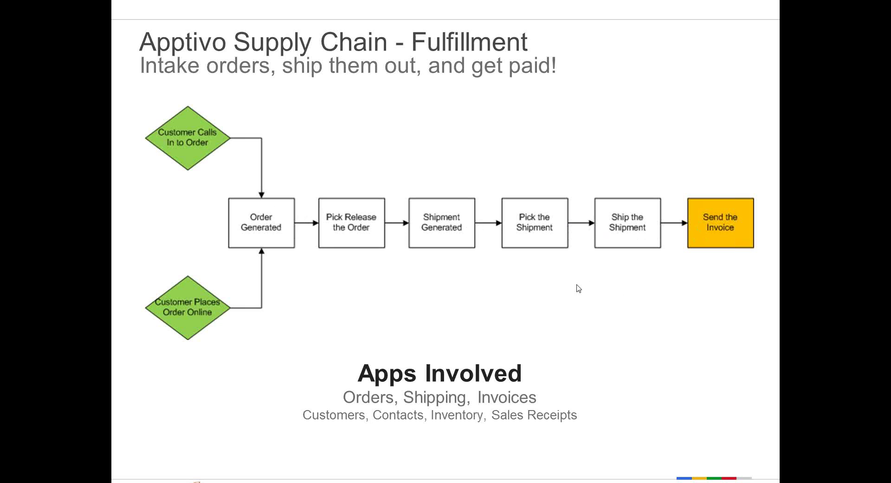
{"action": "key", "text": "Right"}
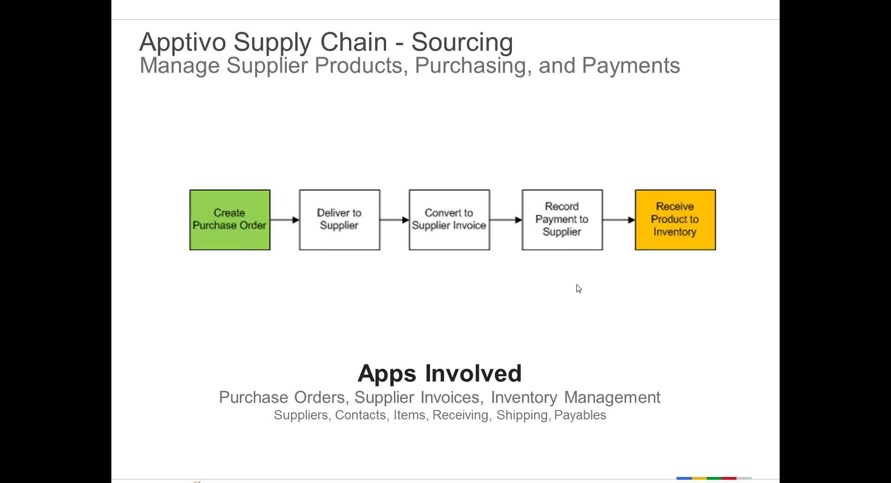
{"action": "key", "text": "Escape"}
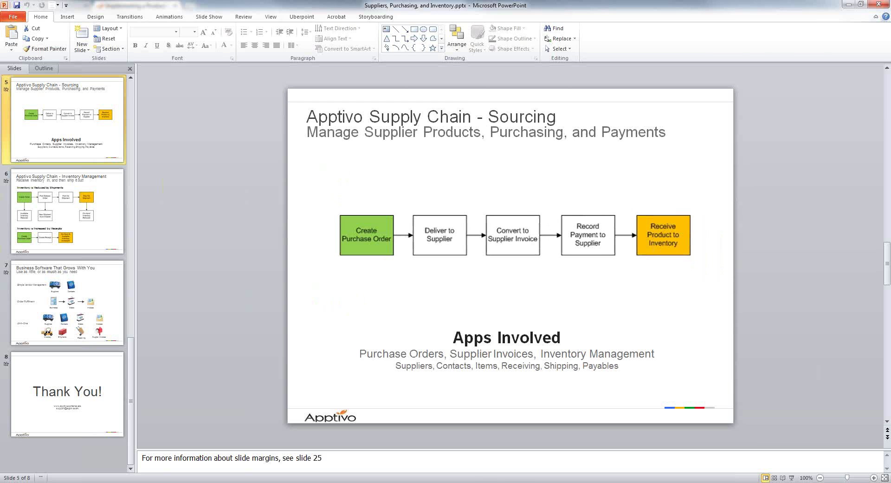
Switch to the flow.vsd diagram in Visio.
{"action": "key", "text": "alt+Tab"}
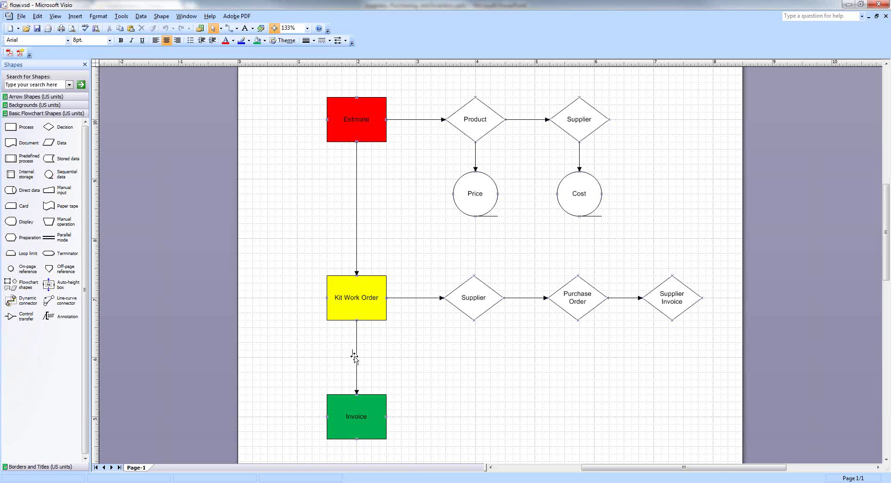
{"action": "scroll", "coordinate": [354, 358], "scroll_direction": "down", "scroll_amount": 1}
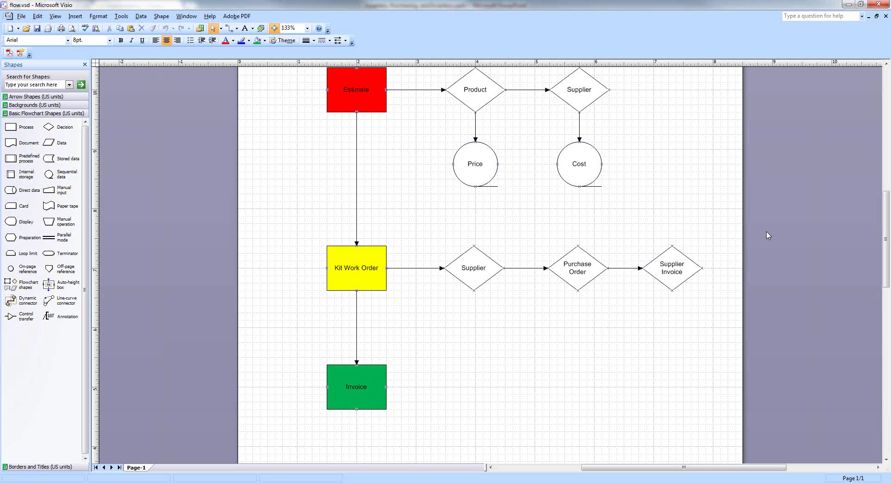
Minimize Visio and PowerPoint and bring up the Apptivo Home tab with My Agenda.
{"action": "left_click", "coordinate": [848, 4]}
{"action": "left_click", "coordinate": [848, 5]}
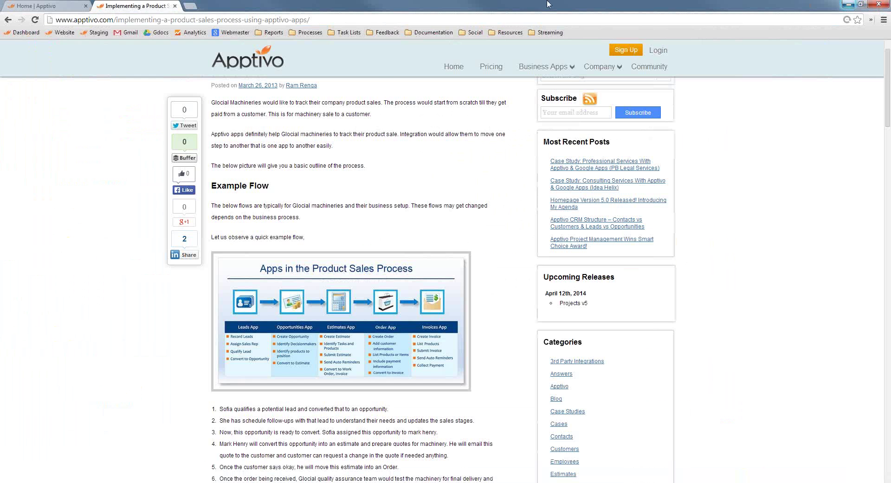
{"action": "left_click", "coordinate": [65, 5]}
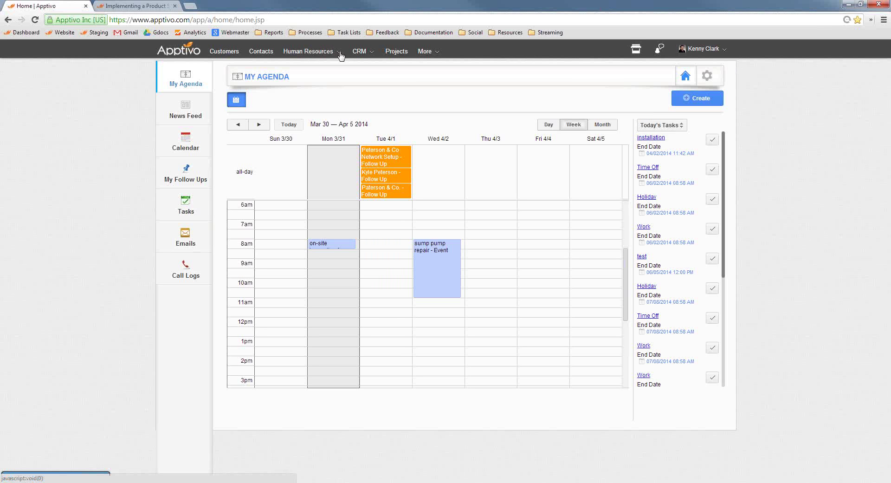
Start a new opportunity in CRM Opportunities named 'Maxilon Marketing Display'.
{"action": "left_click", "coordinate": [366, 52]}
{"action": "left_click", "coordinate": [385, 132]}
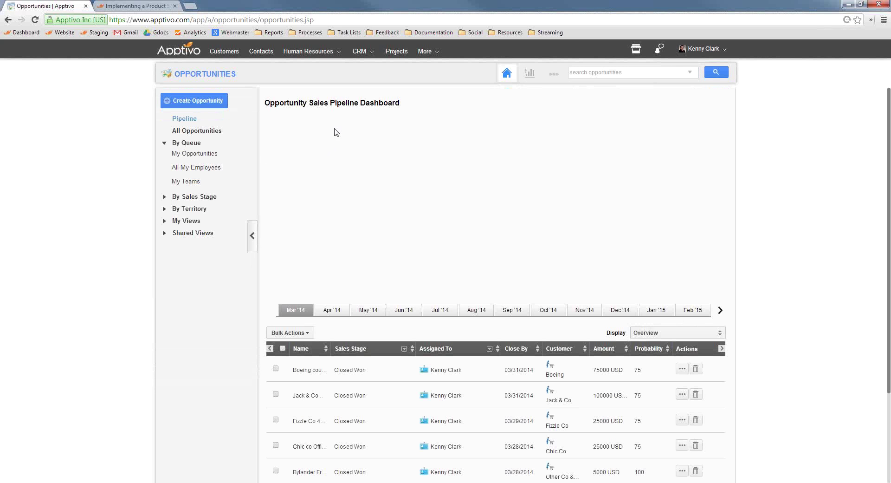
{"action": "left_click", "coordinate": [180, 105]}
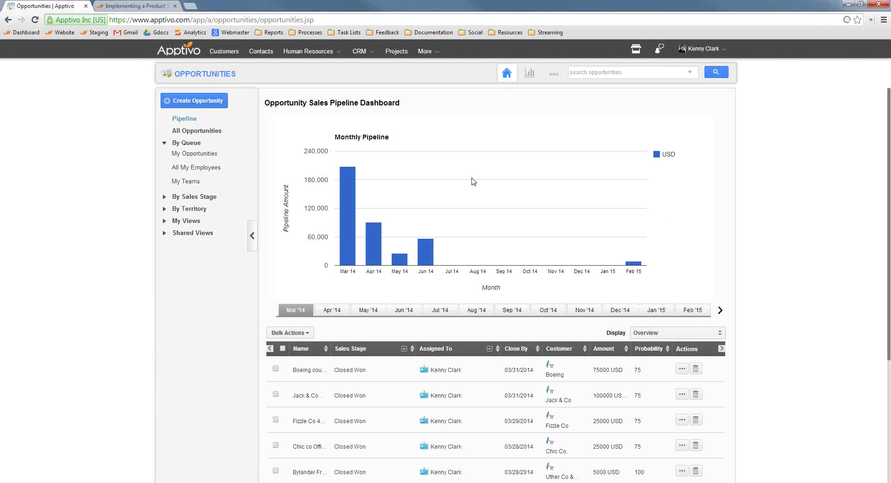
{"action": "left_click", "coordinate": [381, 145]}
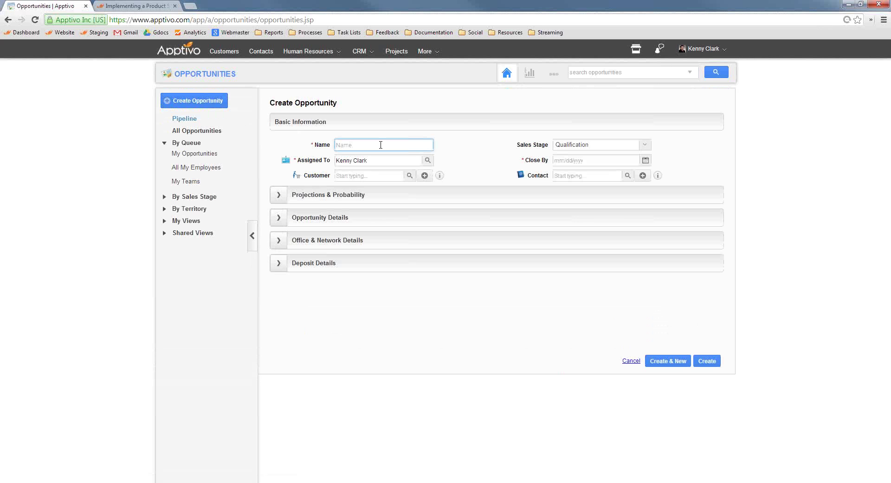
{"action": "type", "text": "Maxilon Marketing Display"}
Set the opportunity's customer to Maxilon and pick the matching contact.
{"action": "left_click", "coordinate": [355, 175]}
{"action": "type", "text": "maxil"}
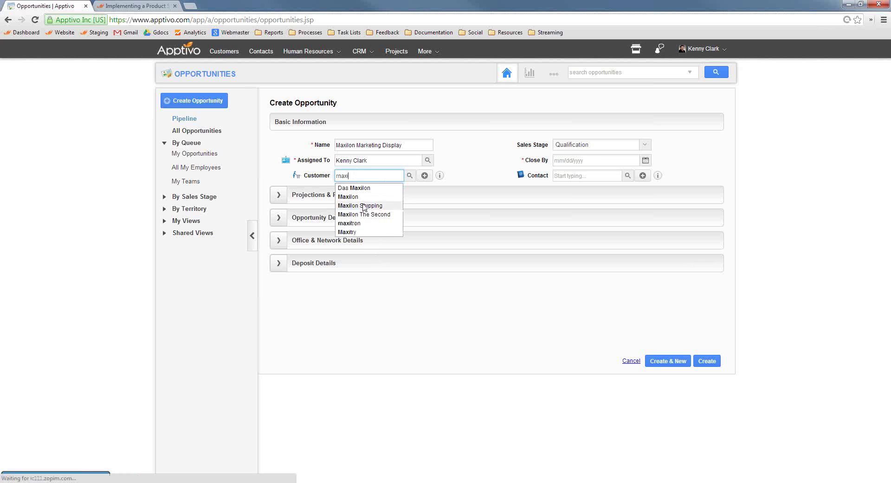
{"action": "left_click", "coordinate": [364, 196]}
{"action": "left_click", "coordinate": [584, 178]}
{"action": "type", "text": "jake"}
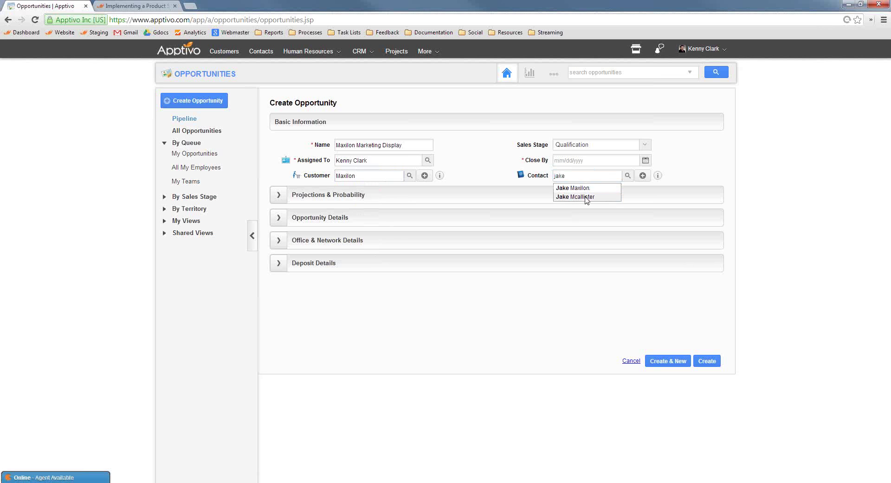
{"action": "left_click", "coordinate": [586, 197]}
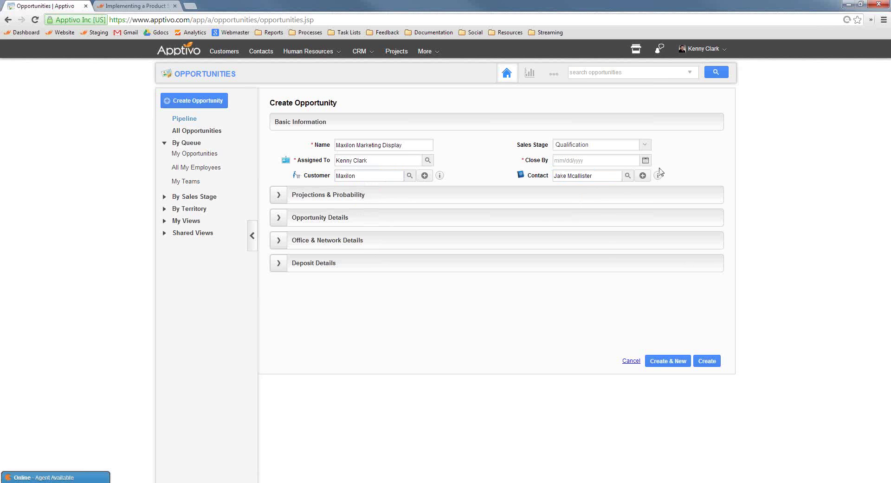
Set close date 04/03/2014 and sales stage Set Appointment, then create the opportunity.
{"action": "left_click", "coordinate": [646, 162]}
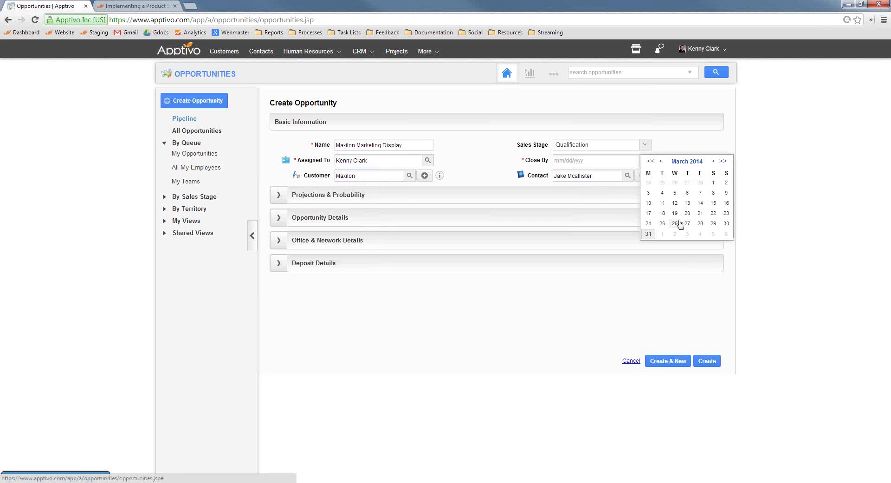
{"action": "left_click", "coordinate": [712, 162]}
{"action": "left_click", "coordinate": [687, 183]}
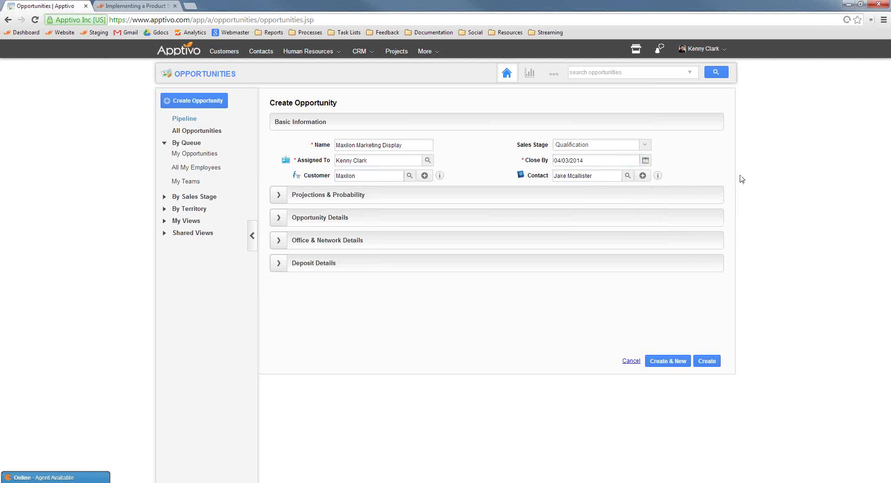
{"action": "left_click", "coordinate": [604, 145]}
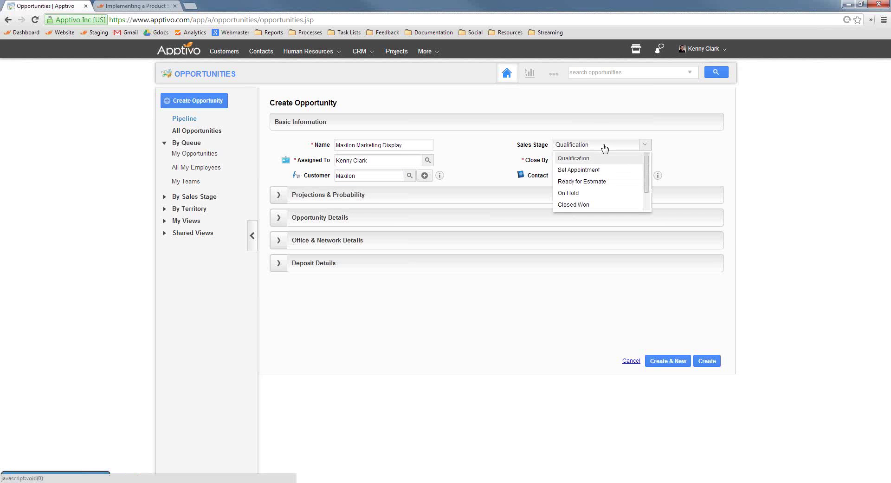
{"action": "left_click", "coordinate": [615, 169]}
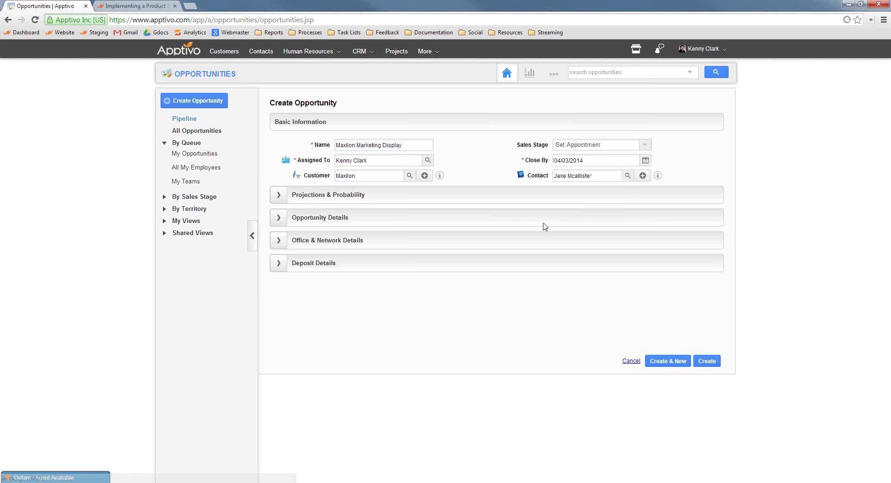
{"action": "left_click", "coordinate": [279, 197]}
{"action": "key", "text": "Tab"}
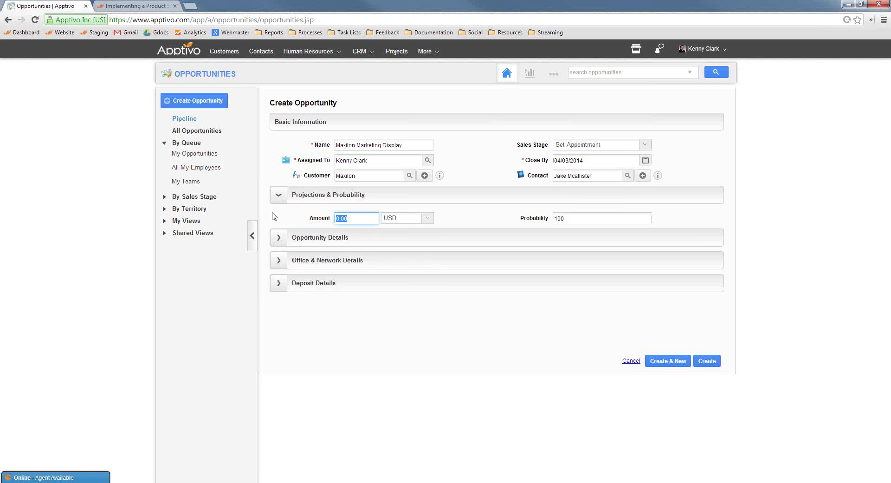
{"action": "left_click", "coordinate": [276, 238]}
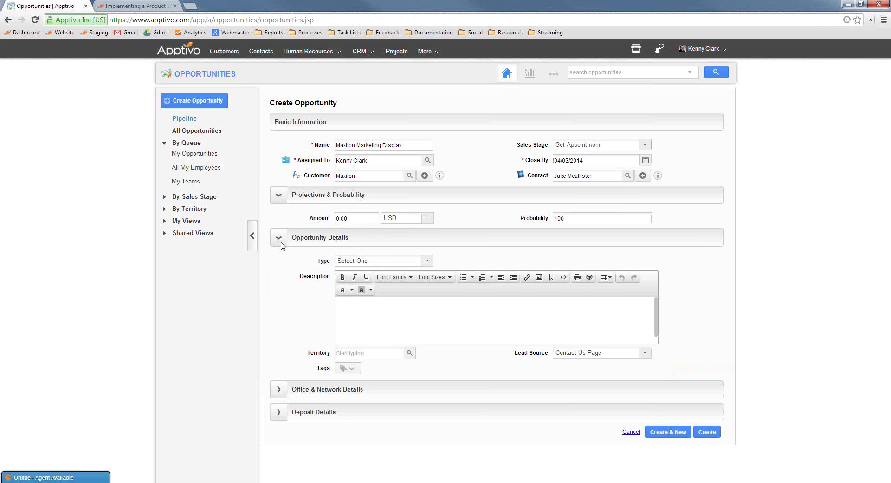
{"action": "left_click", "coordinate": [709, 434]}
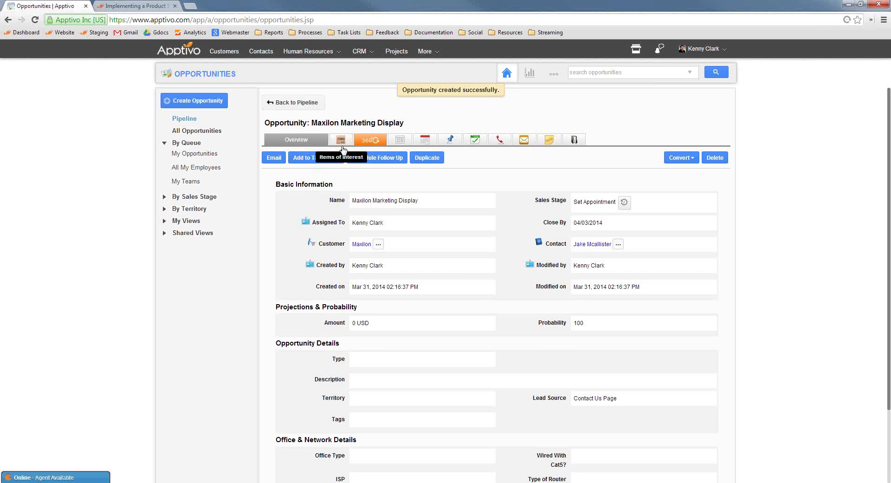
Show the Items of Interest tab of the Maxilon Marketing Display opportunity.
{"action": "left_click", "coordinate": [342, 141]}
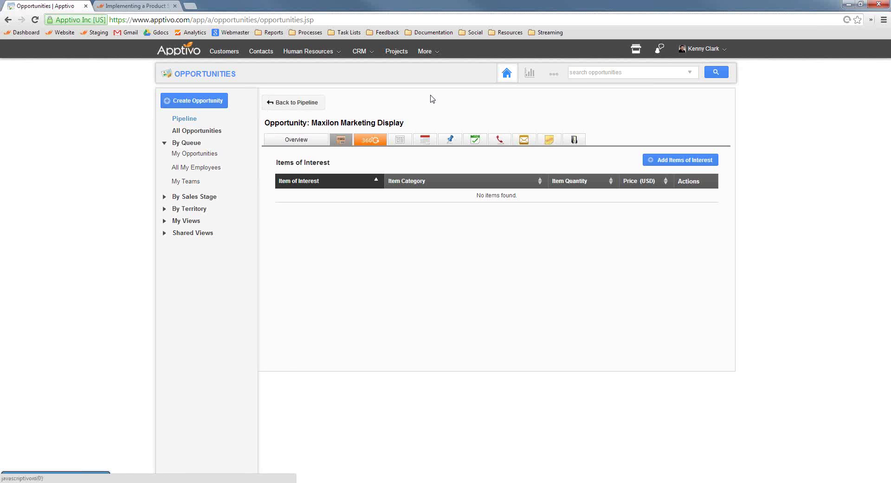
Search the Product Management Items app for 'maxilon', then start a blank new item.
{"action": "left_click", "coordinate": [432, 55]}
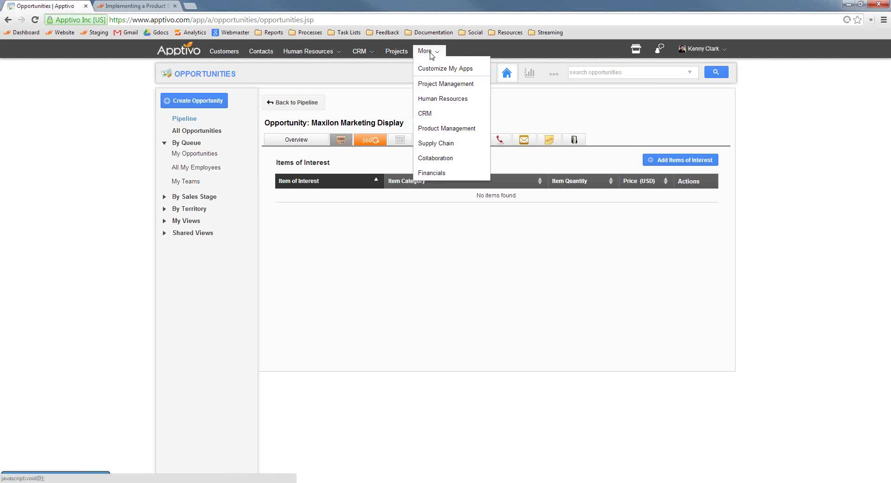
{"action": "mouse_move", "coordinate": [456, 135]}
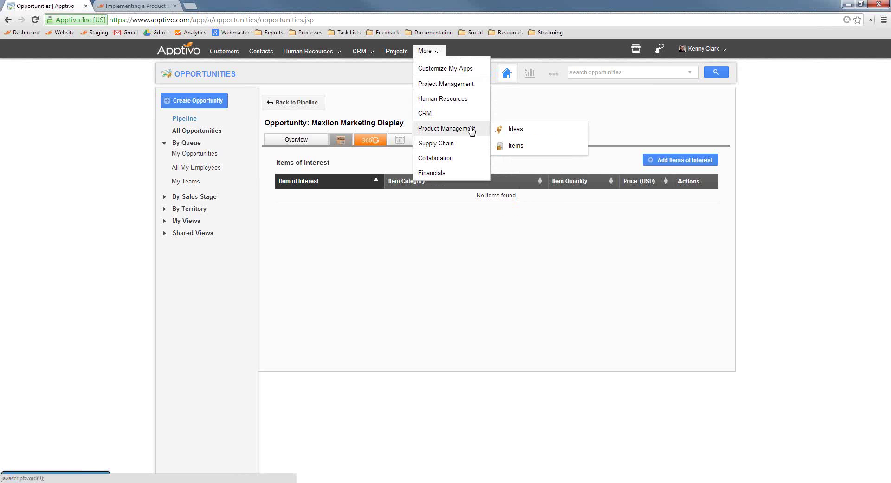
{"action": "left_click", "coordinate": [516, 146]}
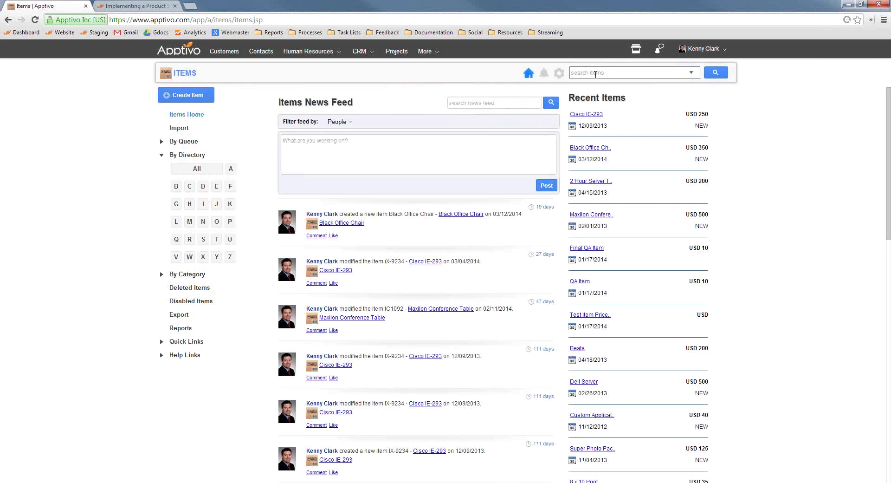
{"action": "type", "text": "maxilon"}
{"action": "key", "text": "Return"}
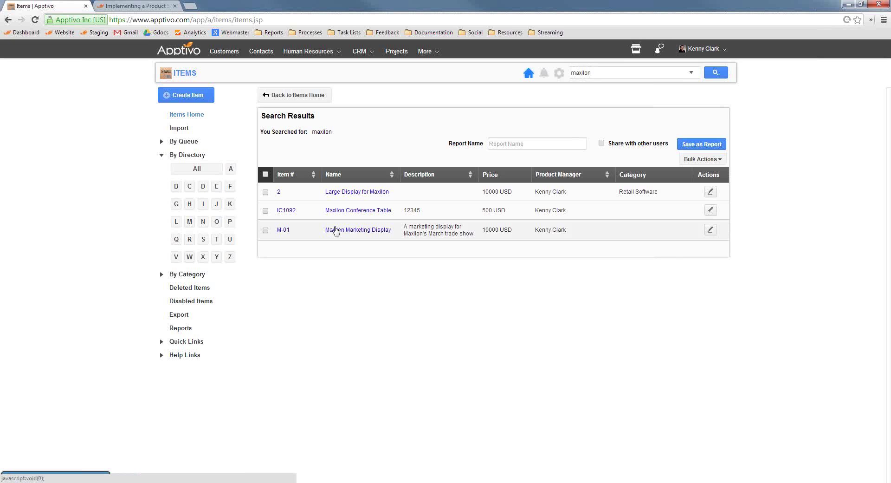
{"action": "left_click", "coordinate": [179, 95]}
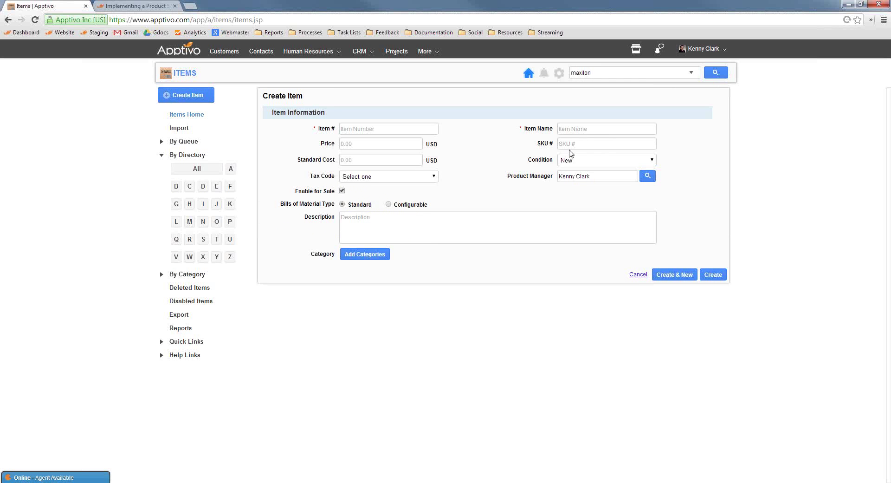
Cancel the Create Item form to return to Items Home.
{"action": "left_click", "coordinate": [639, 274]}
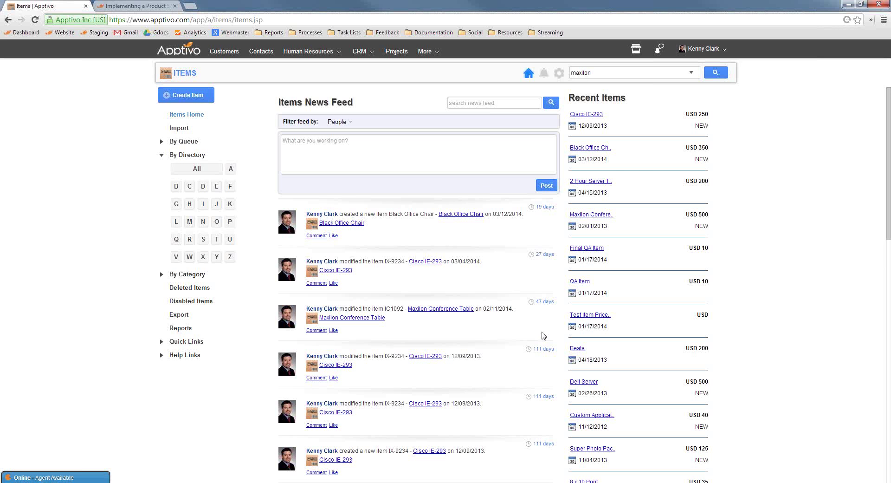
Search items for 'maxilon' and show the suppliers of Maxilon Marketing Display.
{"action": "left_click", "coordinate": [613, 71]}
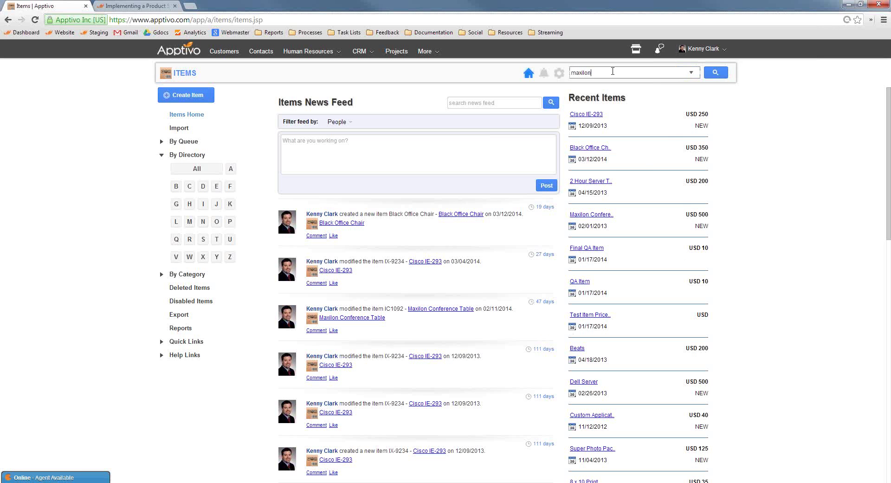
{"action": "key", "text": "Return"}
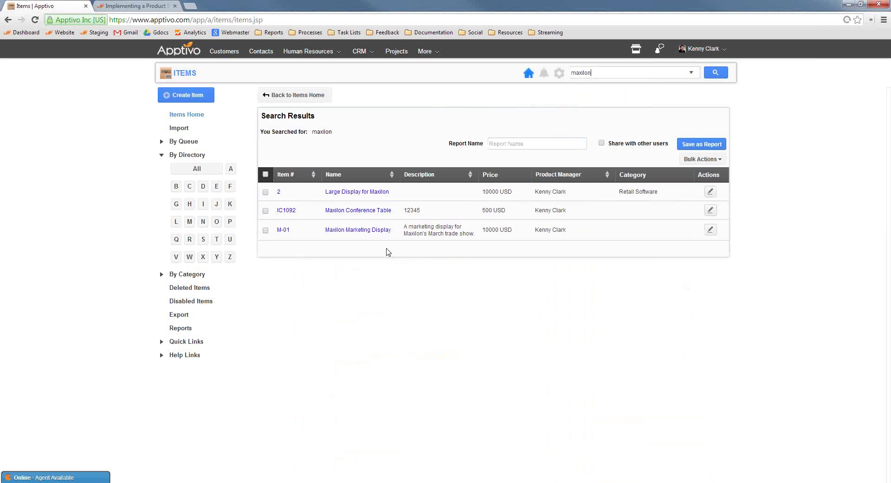
{"action": "left_click", "coordinate": [367, 231]}
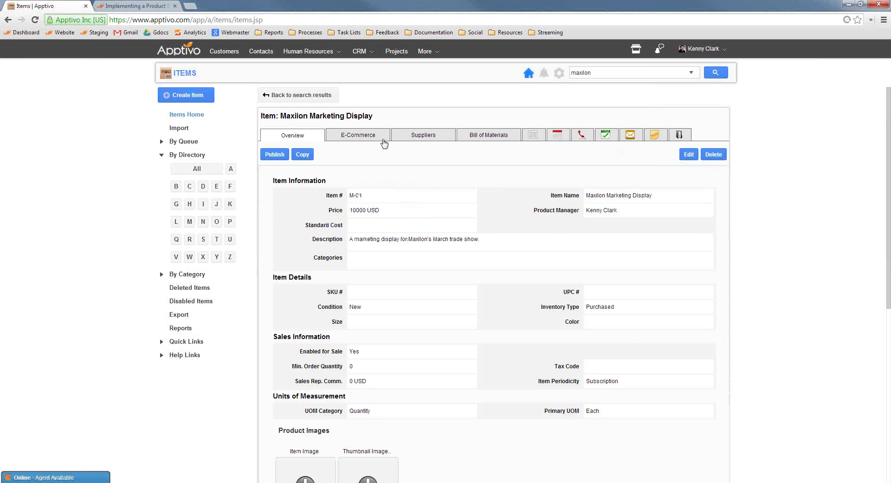
{"action": "left_click", "coordinate": [427, 136]}
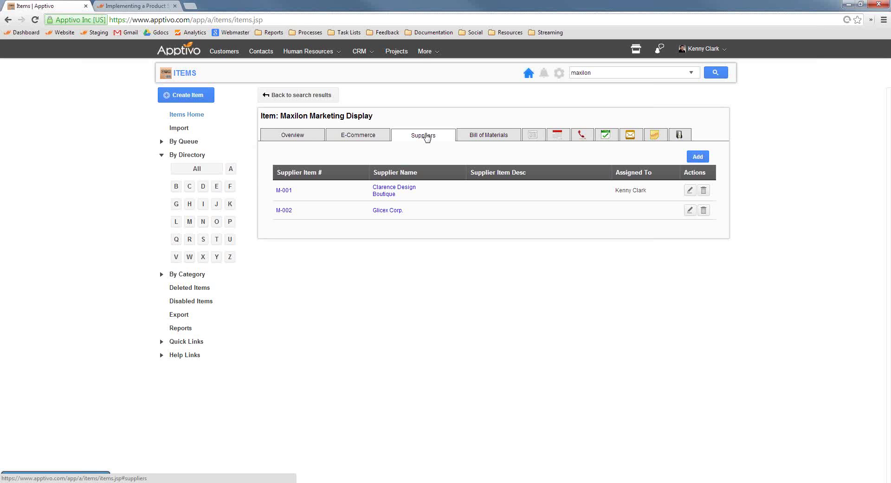
Open Glicex Corp.'s Supplier Items list in Supply Chain and start a new supplier item.
{"action": "left_click", "coordinate": [425, 52]}
{"action": "mouse_move", "coordinate": [440, 143]}
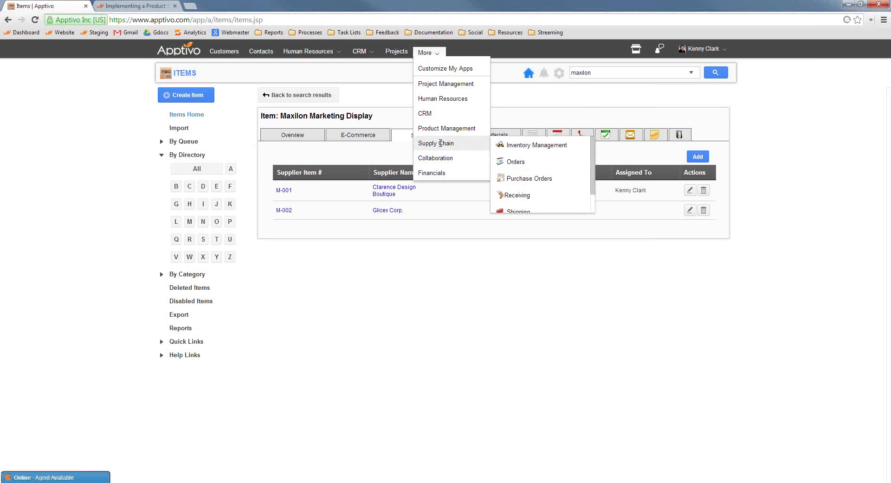
{"action": "scroll", "coordinate": [518, 171], "scroll_direction": "down", "scroll_amount": 2}
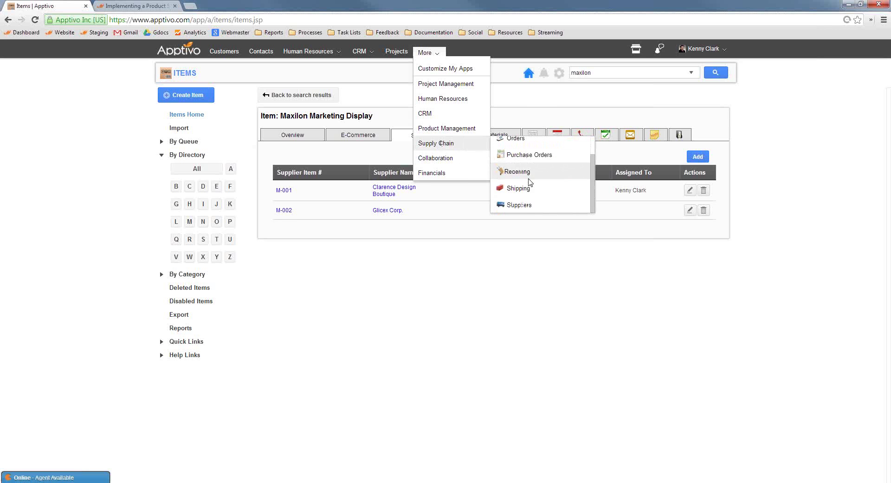
{"action": "left_click", "coordinate": [523, 208]}
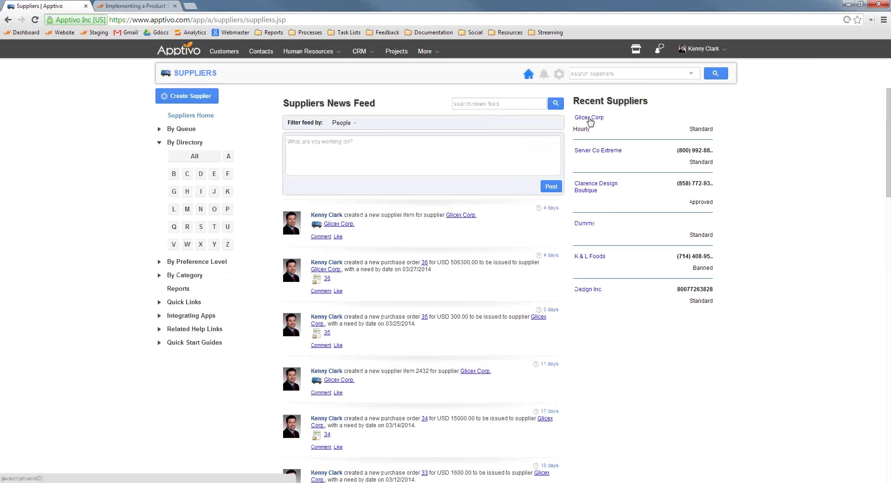
{"action": "left_click", "coordinate": [589, 118]}
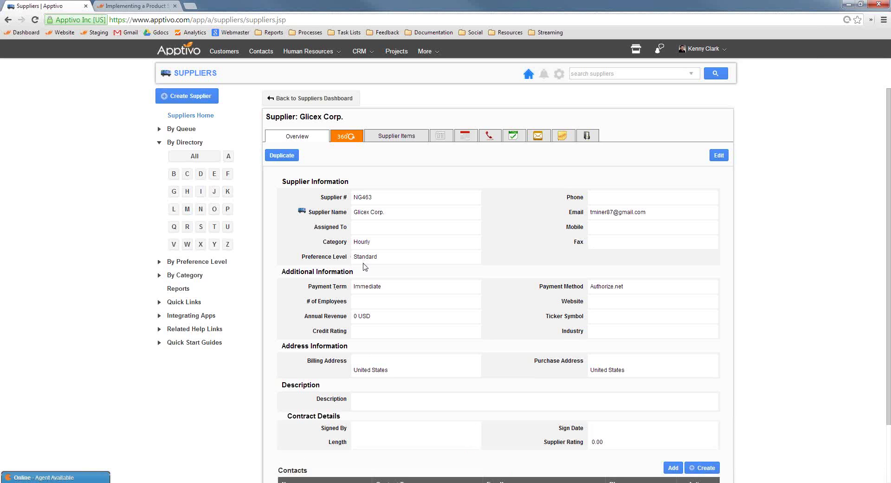
{"action": "left_click", "coordinate": [391, 137]}
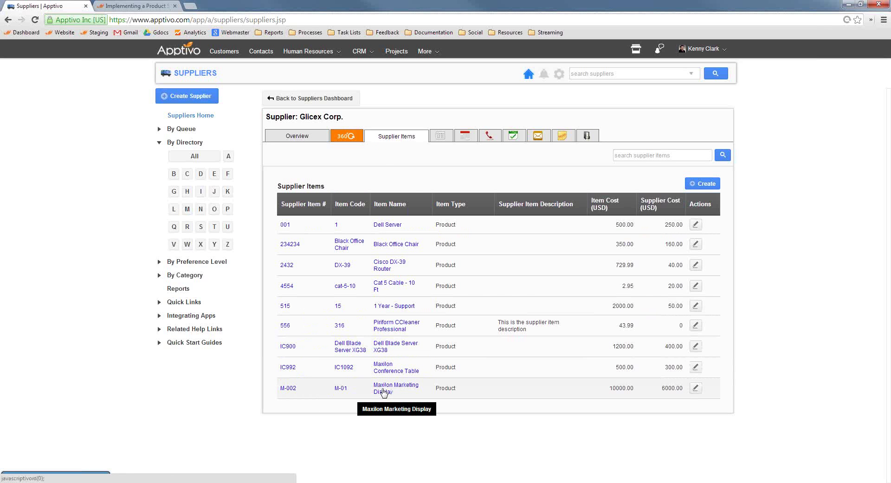
{"action": "left_click", "coordinate": [707, 189]}
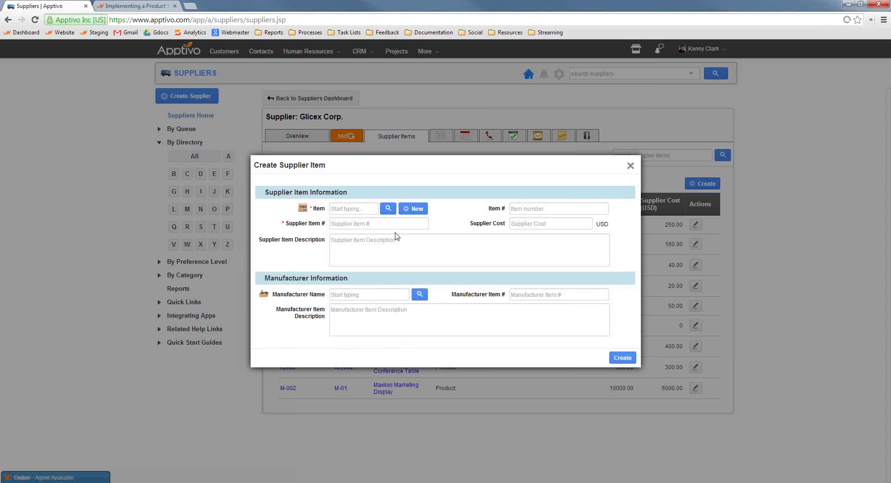
{"action": "left_click", "coordinate": [351, 211]}
{"action": "type", "text": "max"}
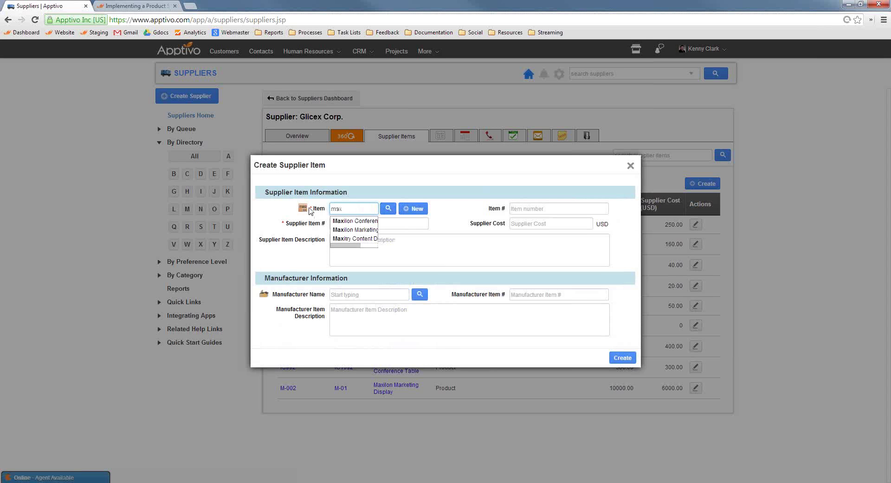
{"action": "key", "text": "BackSpace"}
{"action": "key", "text": "BackSpace"}
{"action": "key", "text": "BackSpace"}
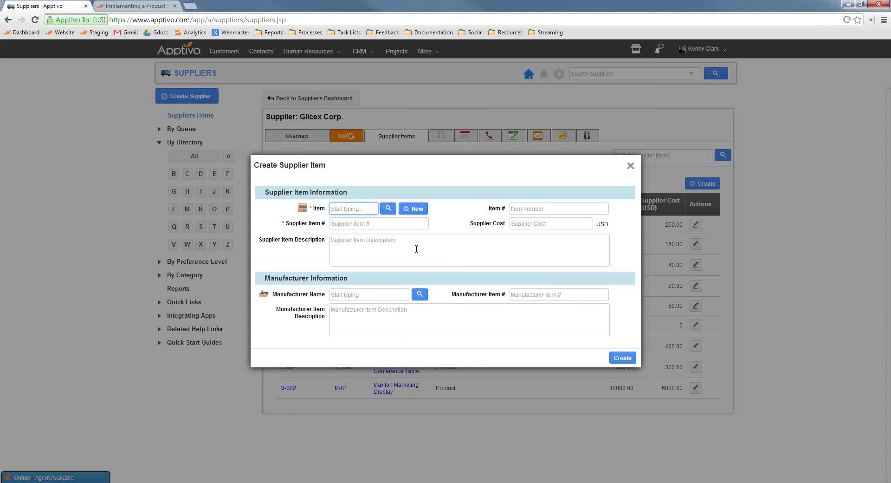
Create and save a new item 'Carboard Cutouts 6x10', number CC-445, priced at 20.
{"action": "left_click", "coordinate": [408, 210]}
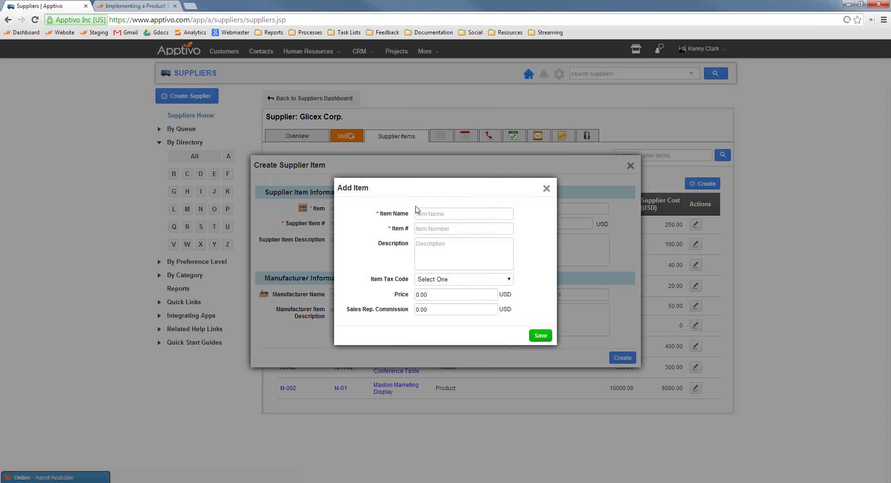
{"action": "left_click", "coordinate": [426, 214]}
{"action": "type", "text": "Max"}
{"action": "key", "text": "ctrl+a"}
{"action": "type", "text": "Carboard Cutou"}
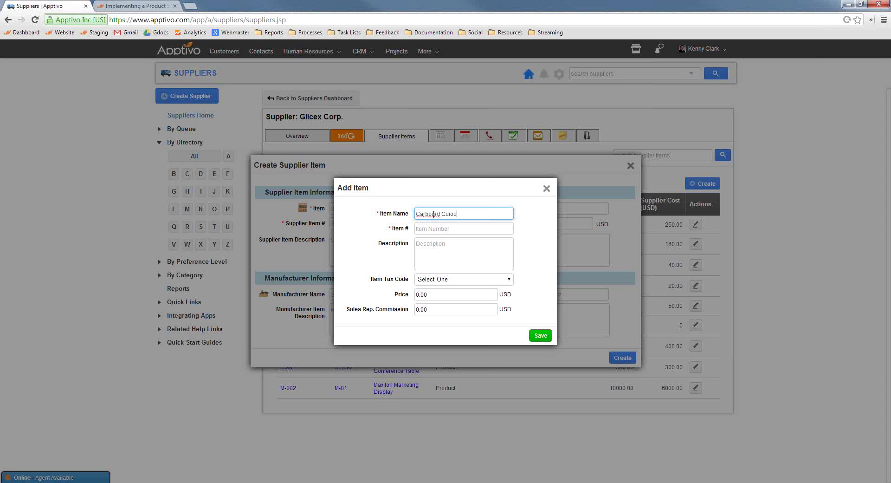
{"action": "type", "text": "ts 6x10"}
{"action": "left_click", "coordinate": [441, 228]}
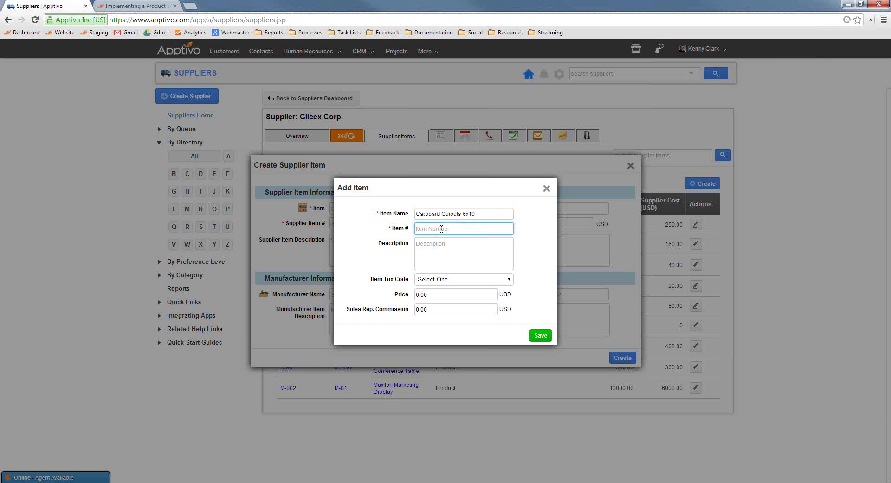
{"action": "type", "text": "CC-4451"}
{"action": "left_click", "coordinate": [450, 248]}
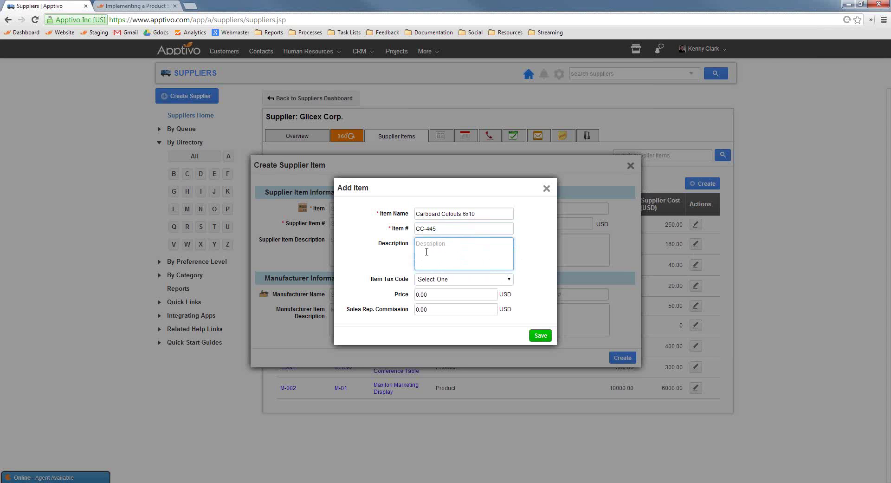
{"action": "left_click", "coordinate": [449, 293]}
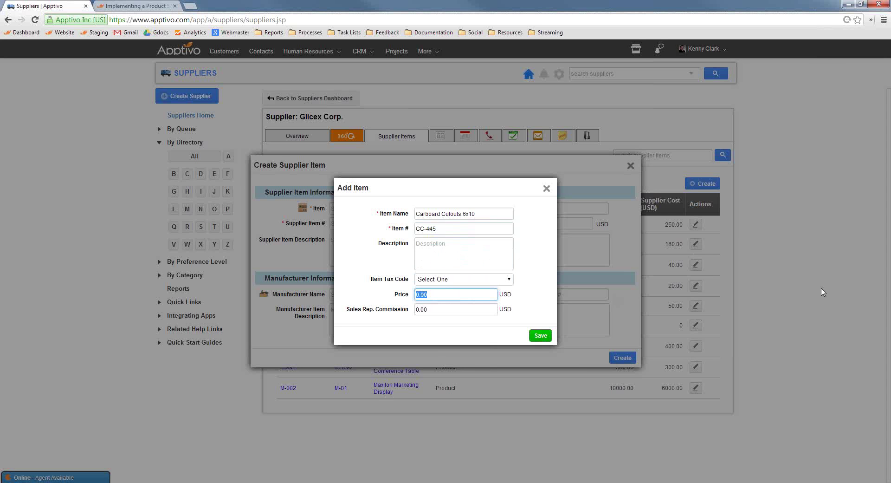
{"action": "type", "text": "20"}
{"action": "left_click", "coordinate": [537, 336]}
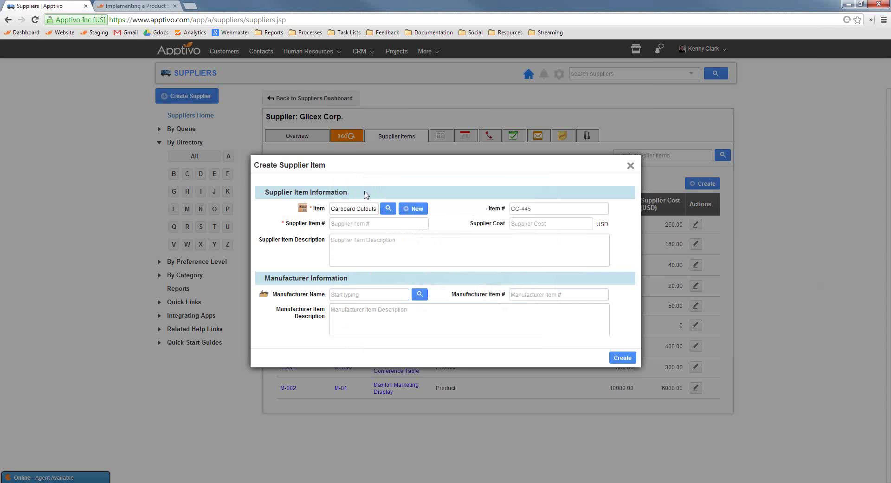
Enter supplier item number 000282783 and supplier cost 12.50, then create the supplier item.
{"action": "left_click", "coordinate": [352, 224]}
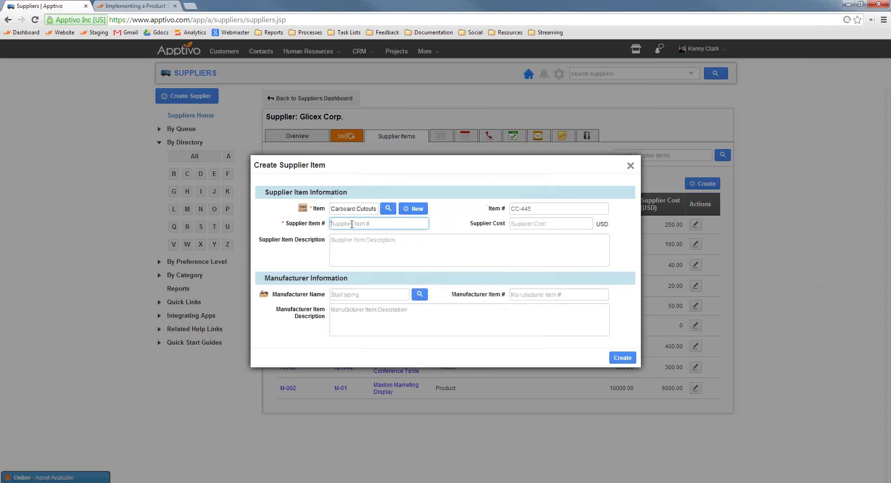
{"action": "type", "text": "000282783"}
{"action": "left_click", "coordinate": [514, 222]}
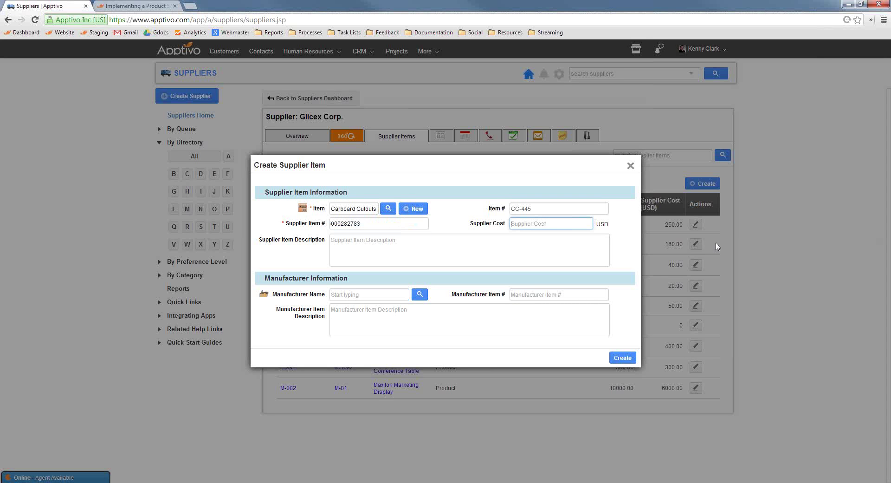
{"action": "type", "text": "12.50"}
{"action": "left_click", "coordinate": [274, 244]}
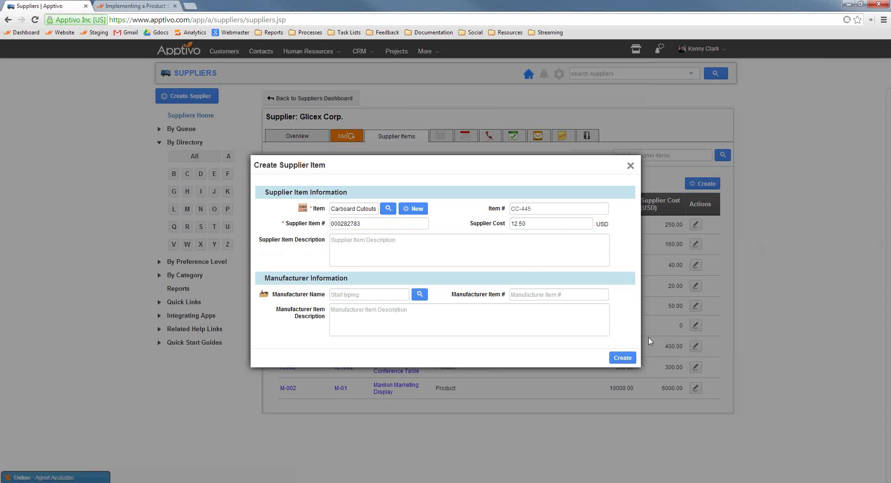
{"action": "left_click", "coordinate": [623, 359]}
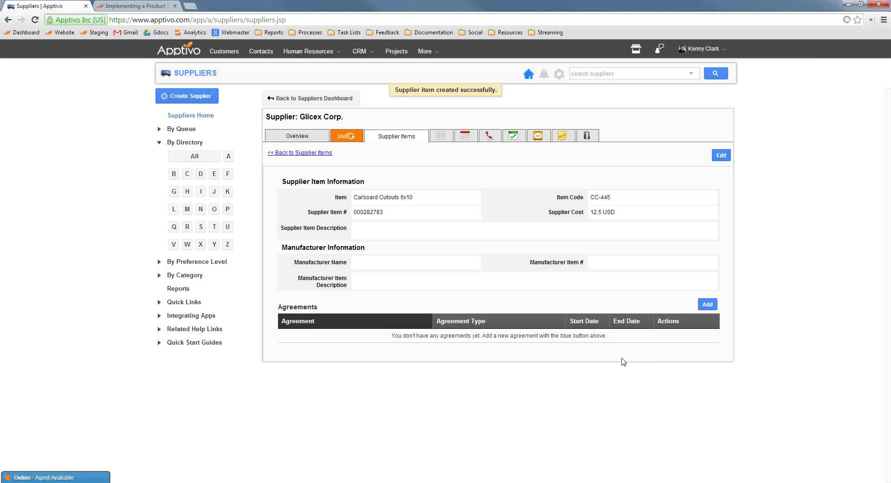
Open the Maxilon Marketing Display opportunity from the Apr '14 pipeline on its Items of Interest tab.
{"action": "left_click", "coordinate": [366, 51]}
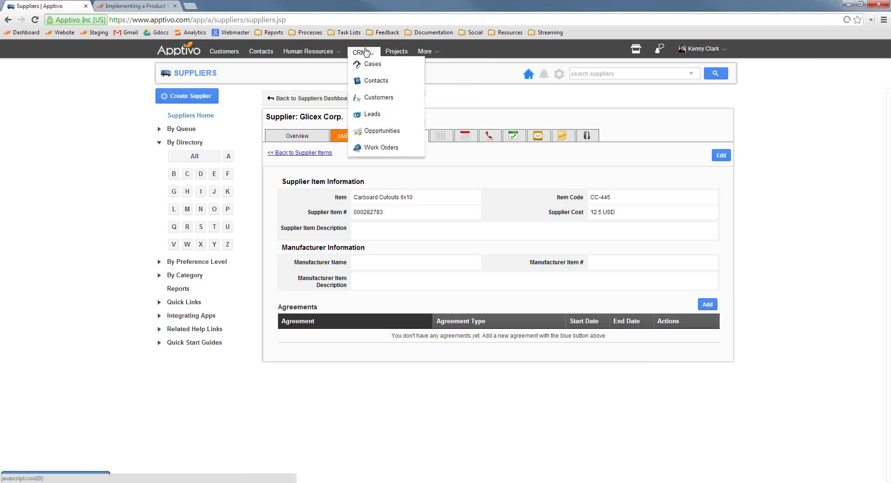
{"action": "left_click", "coordinate": [389, 132]}
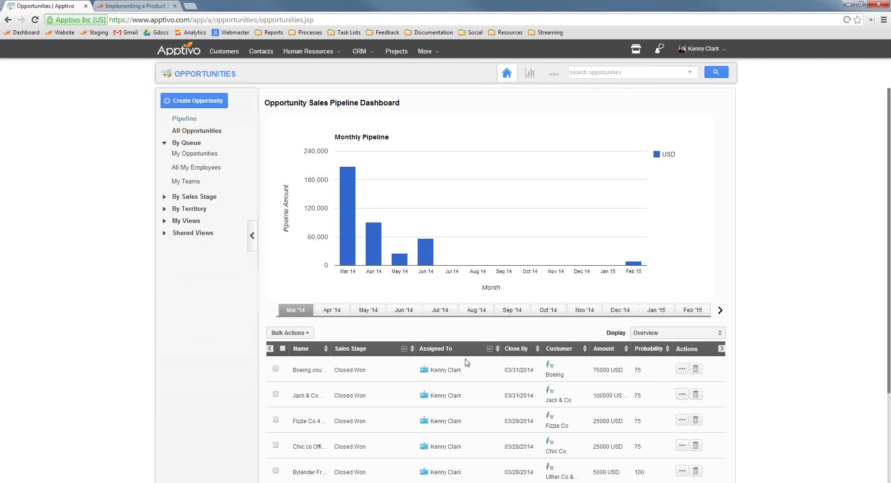
{"action": "left_click", "coordinate": [332, 310]}
{"action": "scroll", "coordinate": [470, 345], "scroll_direction": "down", "scroll_amount": 2}
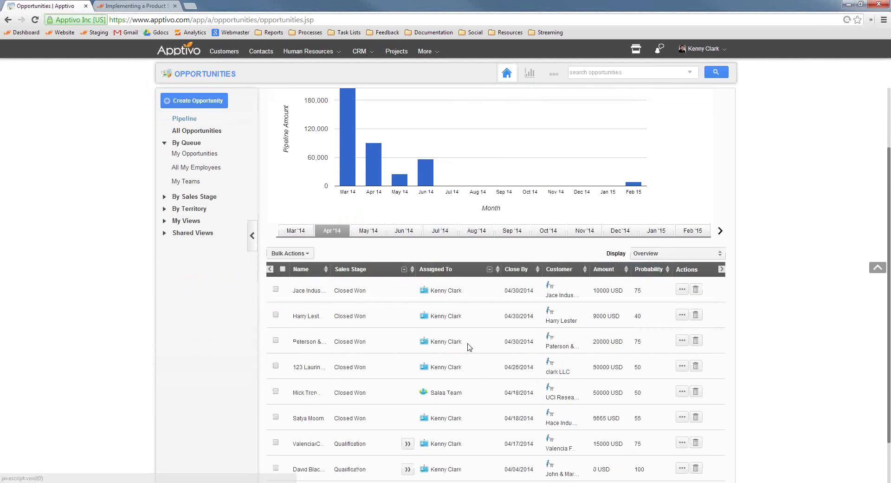
{"action": "scroll", "coordinate": [469, 345], "scroll_direction": "down", "scroll_amount": 1}
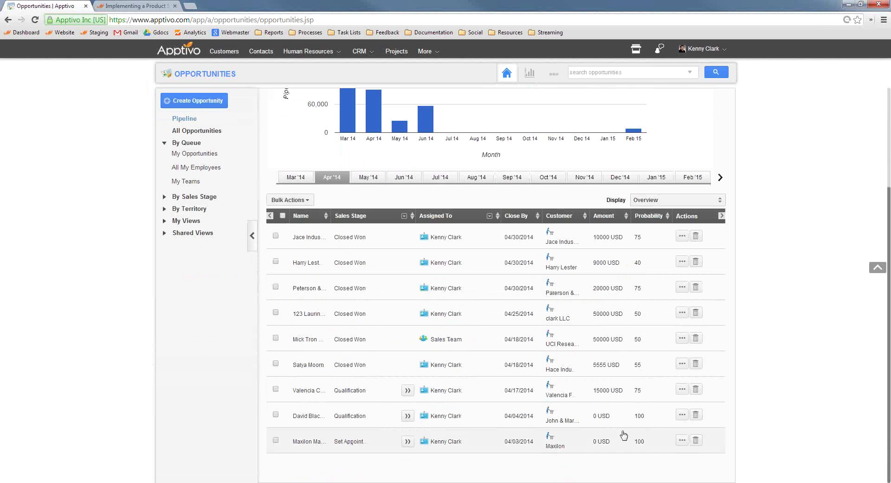
{"action": "left_click", "coordinate": [680, 440]}
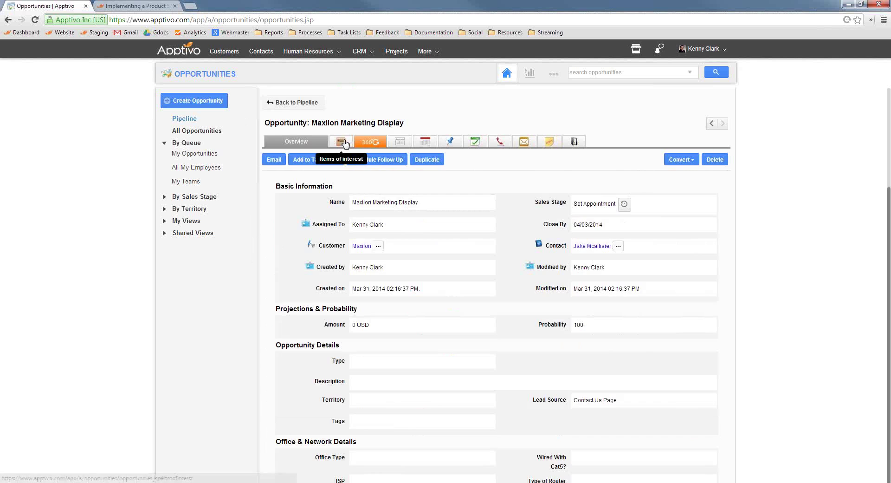
{"action": "left_click", "coordinate": [342, 142]}
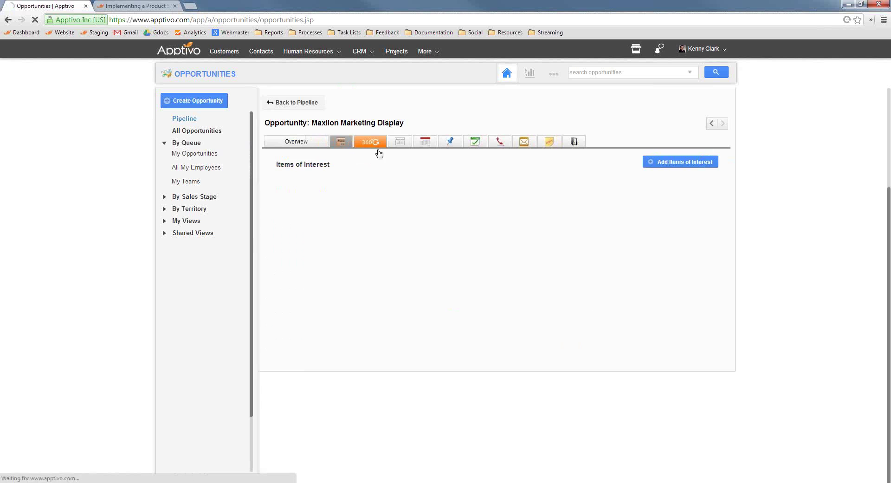
Add Maxilon Marketing Display with quantity 1 to the opportunity's items of interest.
{"action": "left_click", "coordinate": [673, 163]}
{"action": "left_click", "coordinate": [563, 244]}
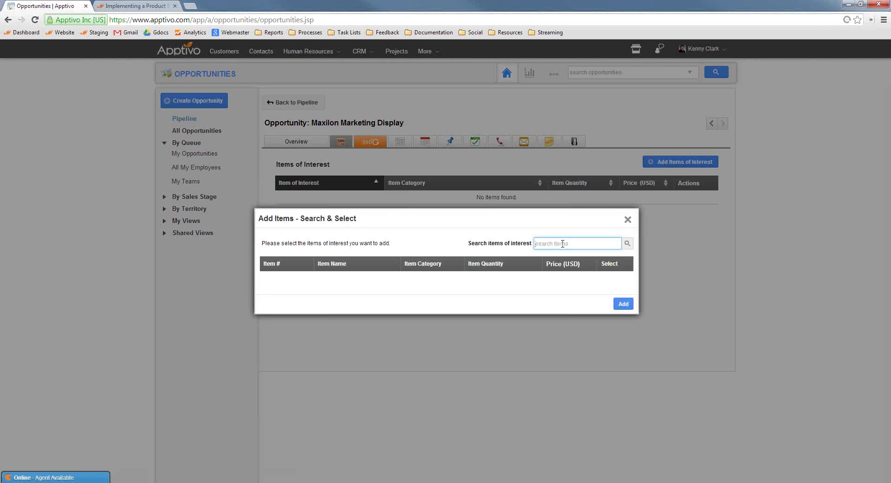
{"action": "type", "text": "maxilon"}
{"action": "left_click", "coordinate": [491, 319]}
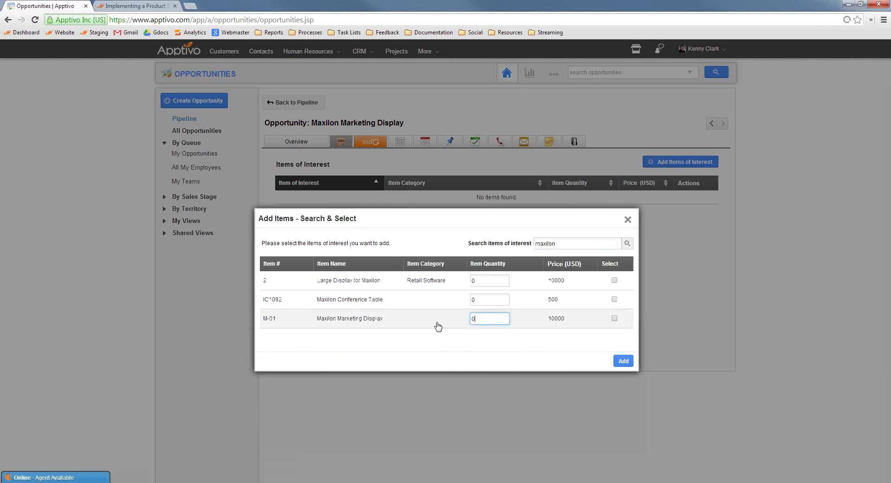
{"action": "left_click", "coordinate": [615, 318]}
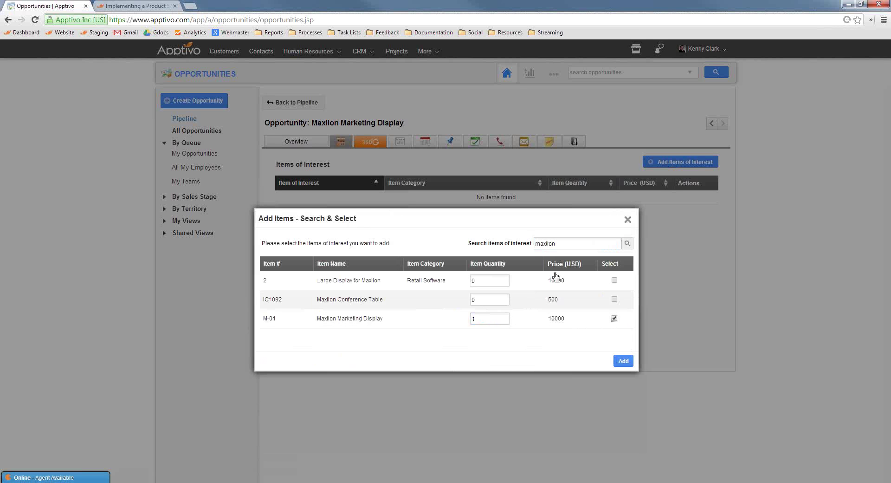
{"action": "left_click", "coordinate": [623, 361]}
Add Carboard Cutouts 6x10 with quantity 5, then show the opportunity overview.
{"action": "left_click", "coordinate": [671, 162]}
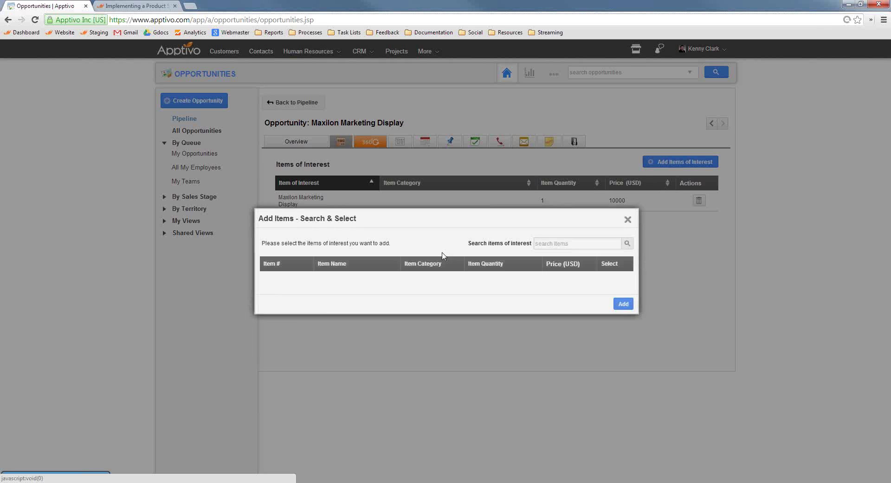
{"action": "left_click", "coordinate": [553, 243]}
{"action": "type", "text": "carboard"}
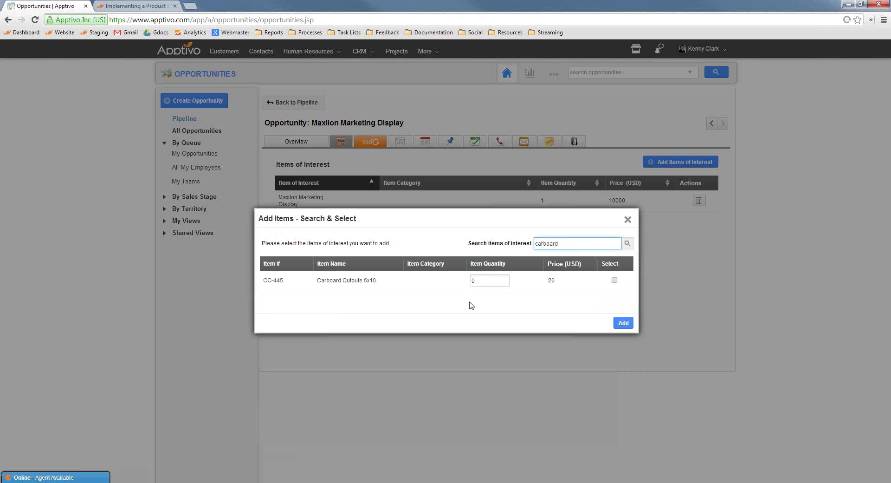
{"action": "left_click", "coordinate": [474, 281]}
{"action": "type", "text": "5"}
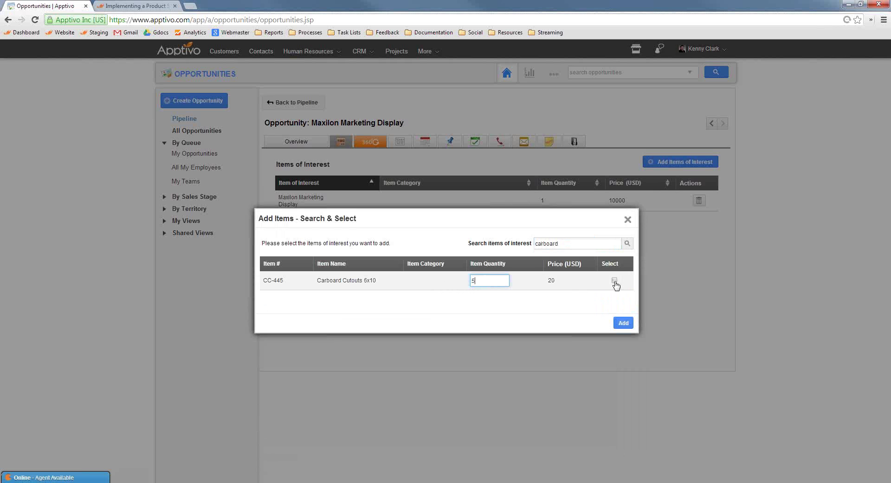
{"action": "left_click", "coordinate": [615, 280]}
{"action": "left_click", "coordinate": [624, 323]}
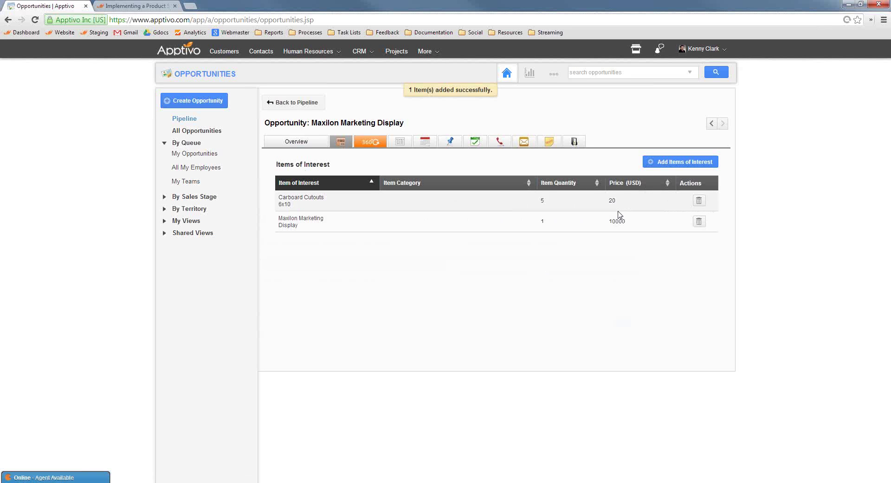
{"action": "left_click", "coordinate": [296, 142]}
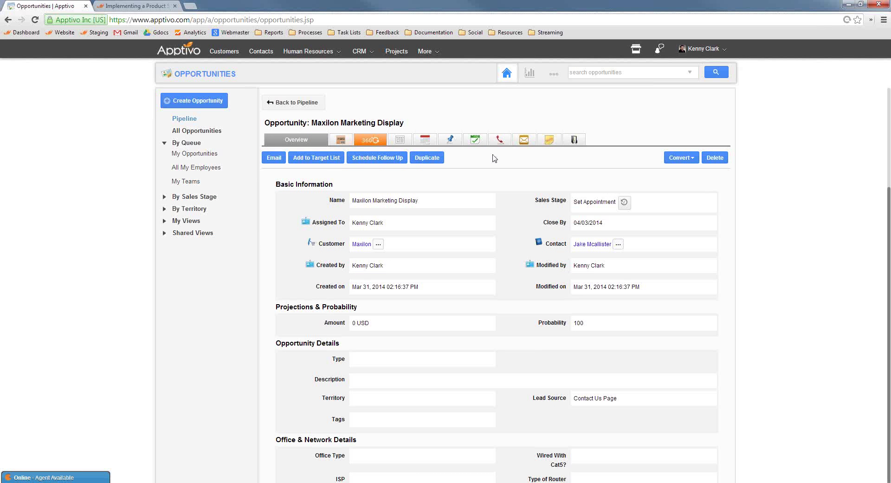
Convert the opportunity to an estimate.
{"action": "left_click", "coordinate": [681, 159]}
{"action": "left_click", "coordinate": [682, 173]}
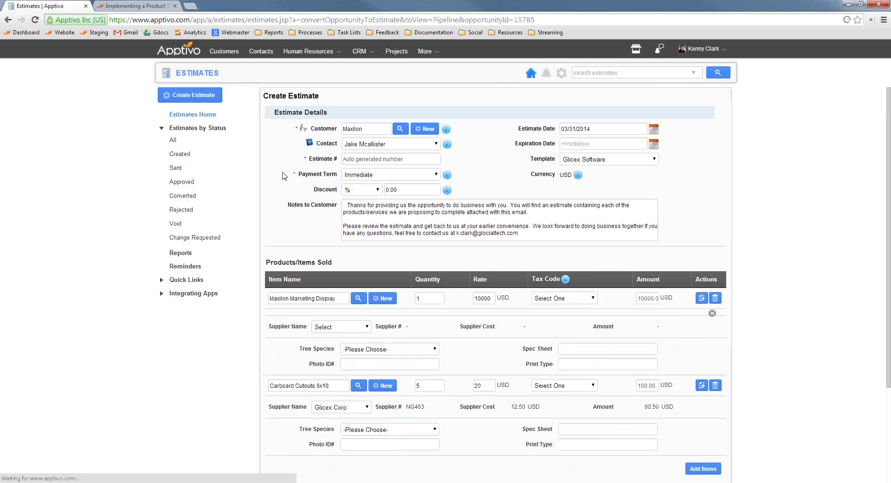
{"action": "scroll", "coordinate": [357, 141], "scroll_direction": "down", "scroll_amount": 3}
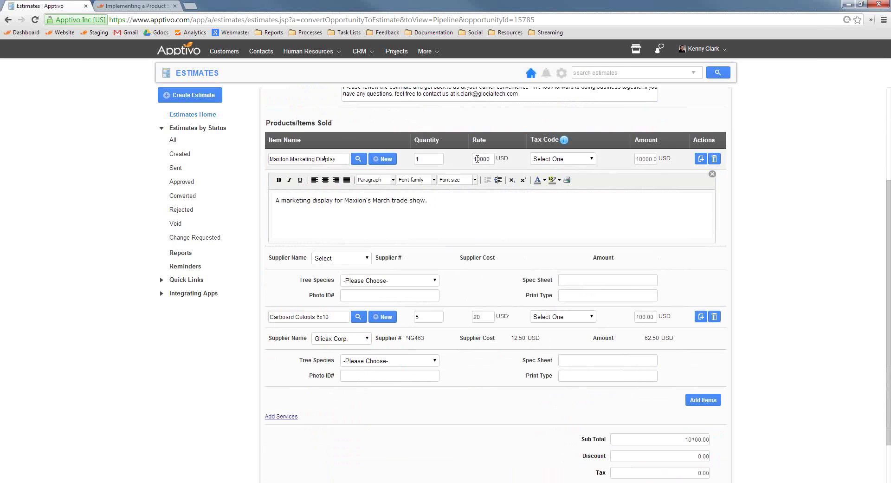
Set the marketing display's rate to 17500 and the cutouts' rate to 24.
{"action": "double_click", "coordinate": [481, 158]}
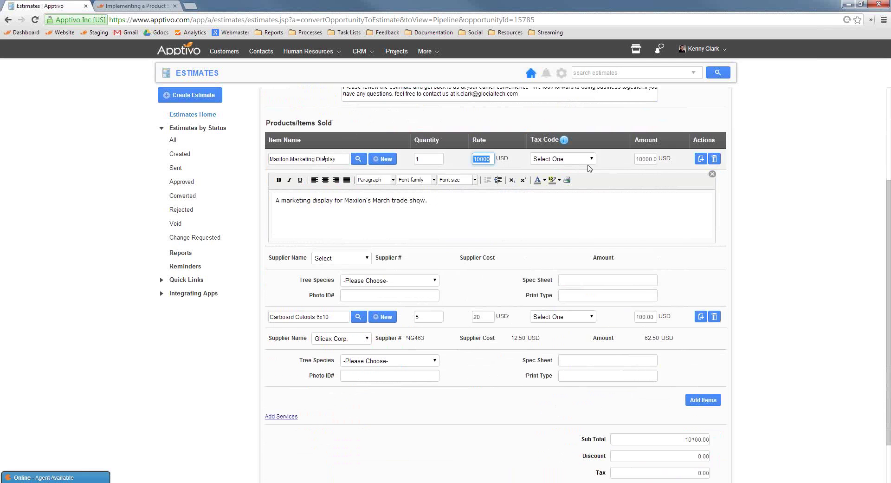
{"action": "type", "text": "17500."}
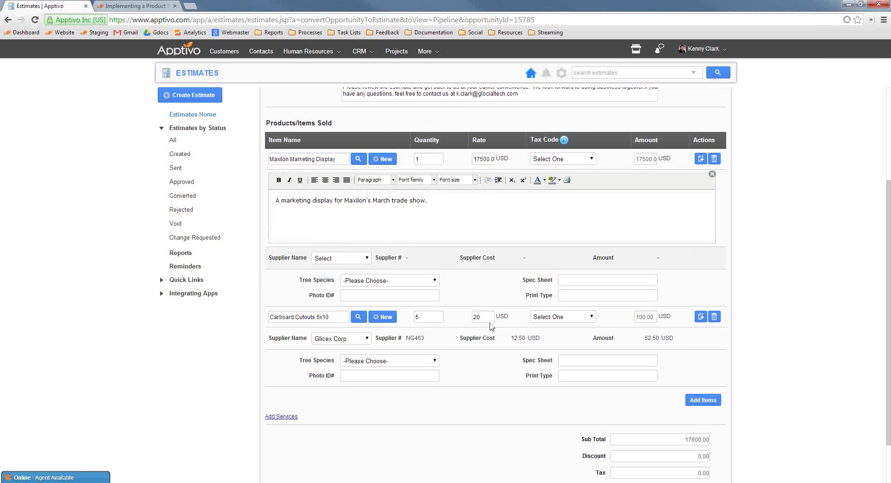
{"action": "double_click", "coordinate": [478, 317]}
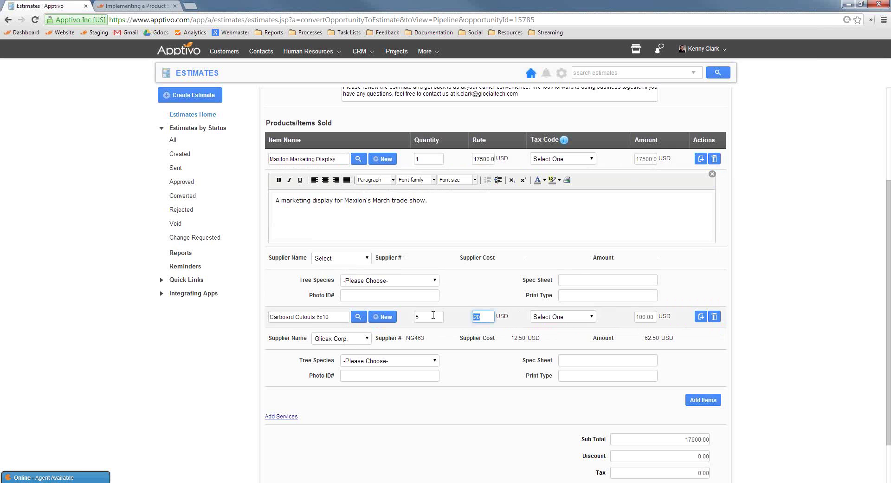
{"action": "type", "text": "24"}
{"action": "left_click", "coordinate": [746, 349]}
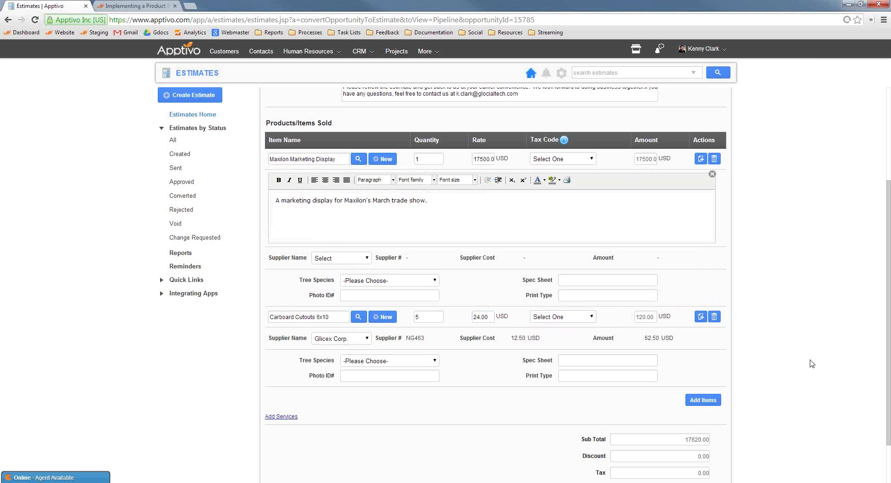
Make Clarence Design Boutique the supplier of the Maxilon Marketing Display line.
{"action": "left_click", "coordinate": [701, 317]}
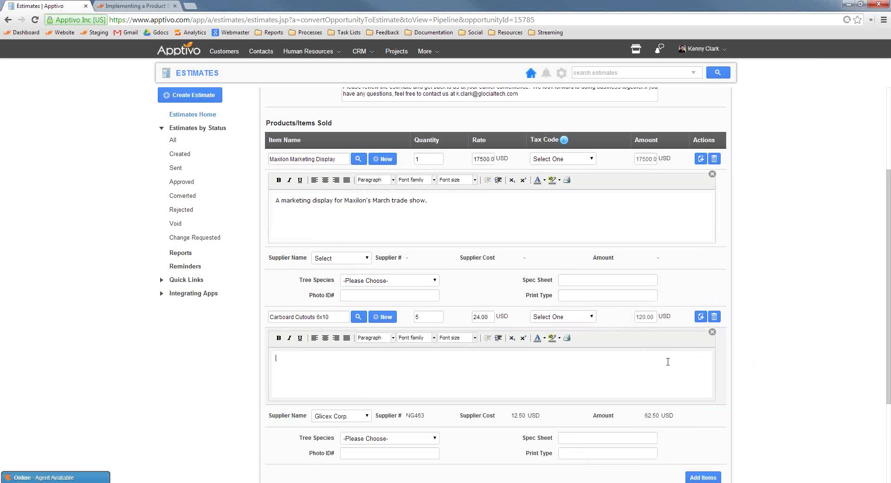
{"action": "scroll", "coordinate": [742, 352], "scroll_direction": "down", "scroll_amount": 2}
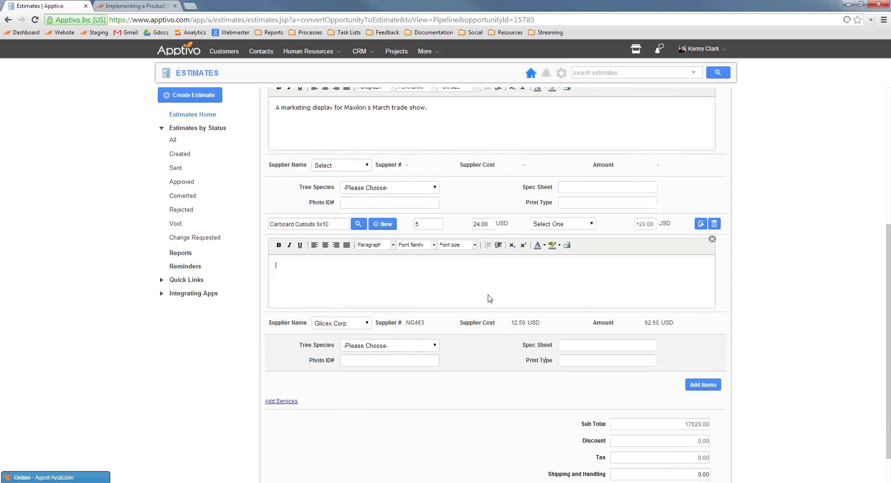
{"action": "left_click_drag", "start_coordinate": [269, 323], "coordinate": [305, 326]}
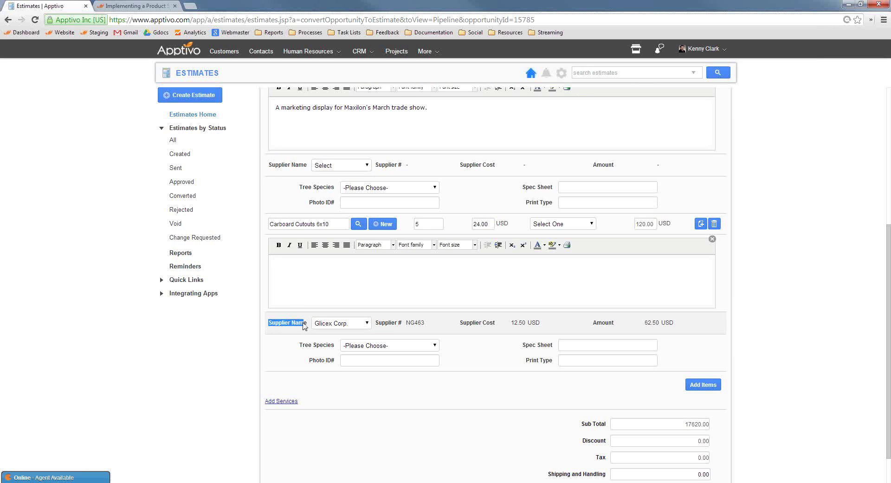
{"action": "left_click", "coordinate": [276, 169]}
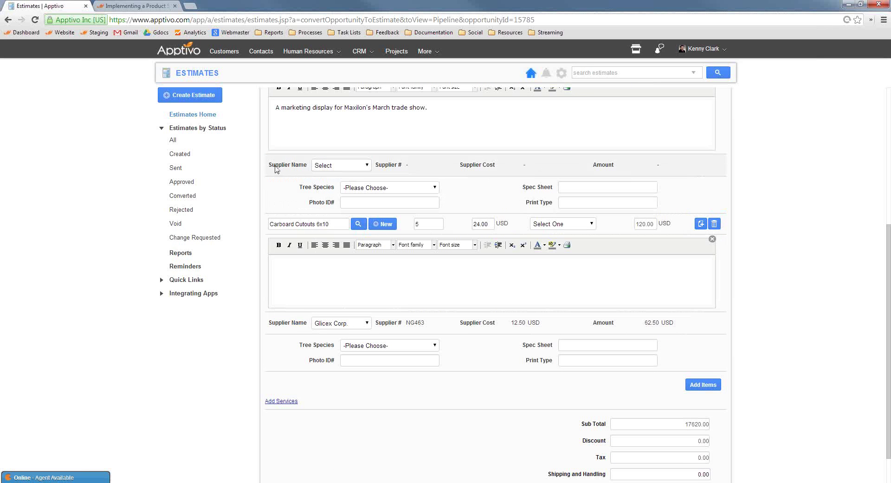
{"action": "left_click_drag", "start_coordinate": [275, 166], "coordinate": [309, 173]}
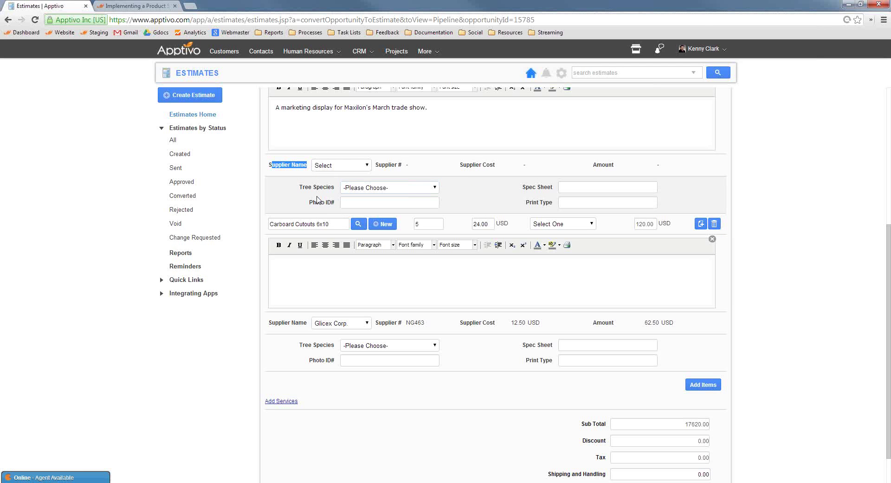
{"action": "left_click", "coordinate": [280, 165]}
{"action": "left_click", "coordinate": [332, 167]}
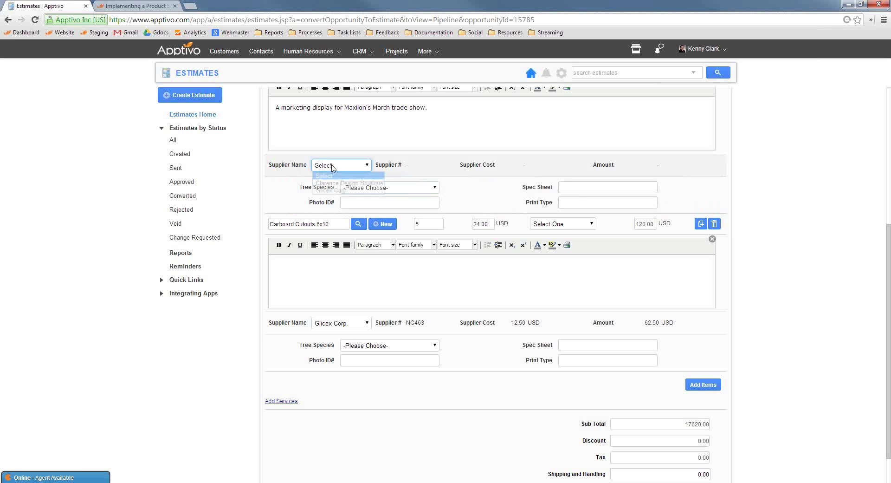
{"action": "left_click", "coordinate": [331, 191]}
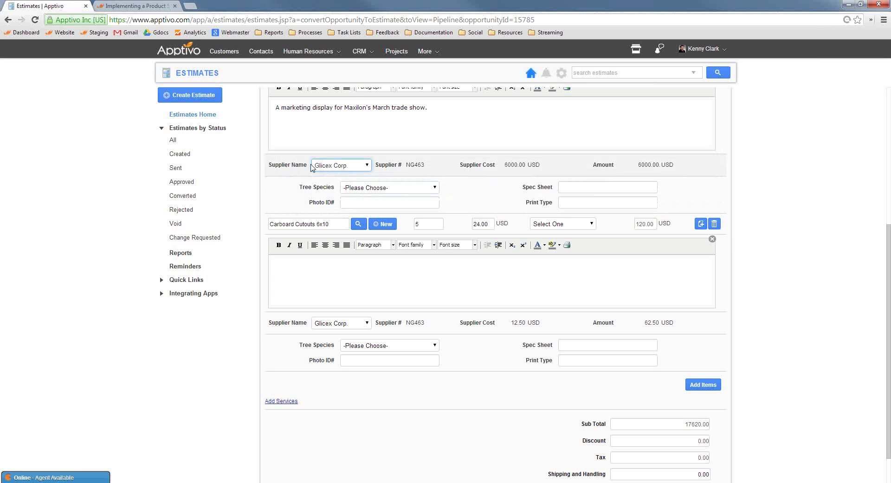
{"action": "left_click", "coordinate": [334, 165]}
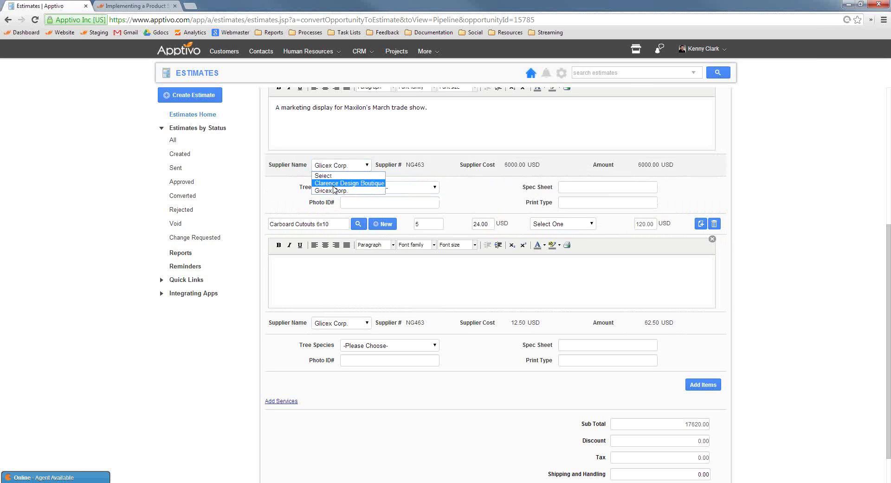
{"action": "left_click", "coordinate": [333, 183]}
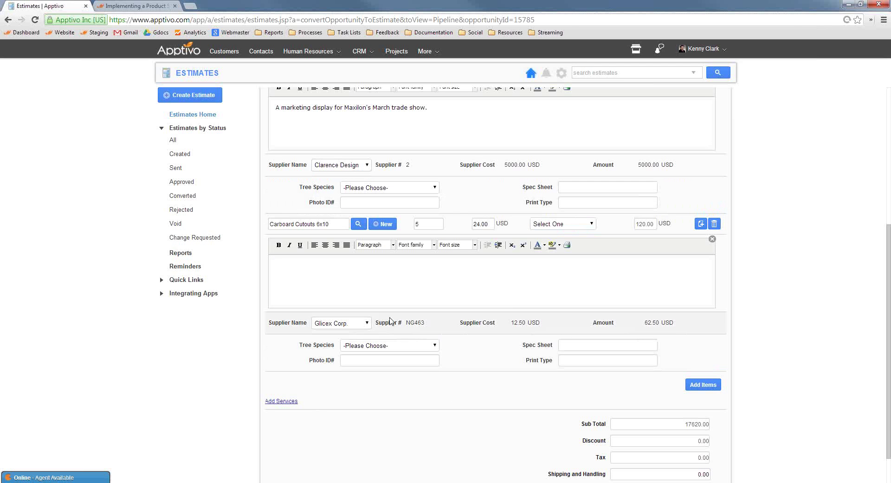
Add a Maxilon Conference Table line, keeping Glicex Corp as its supplier, for an 18120.00 subtotal.
{"action": "scroll", "coordinate": [390, 321], "scroll_direction": "up", "scroll_amount": 3}
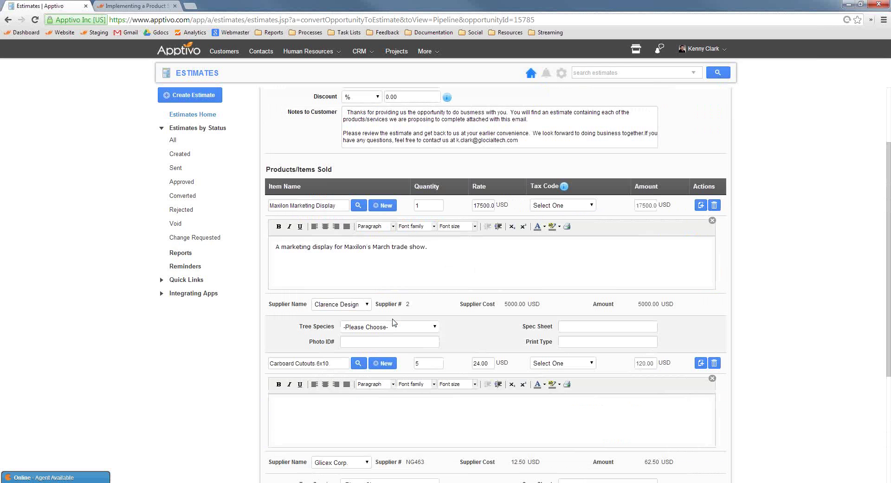
{"action": "scroll", "coordinate": [535, 322], "scroll_direction": "down", "scroll_amount": 2}
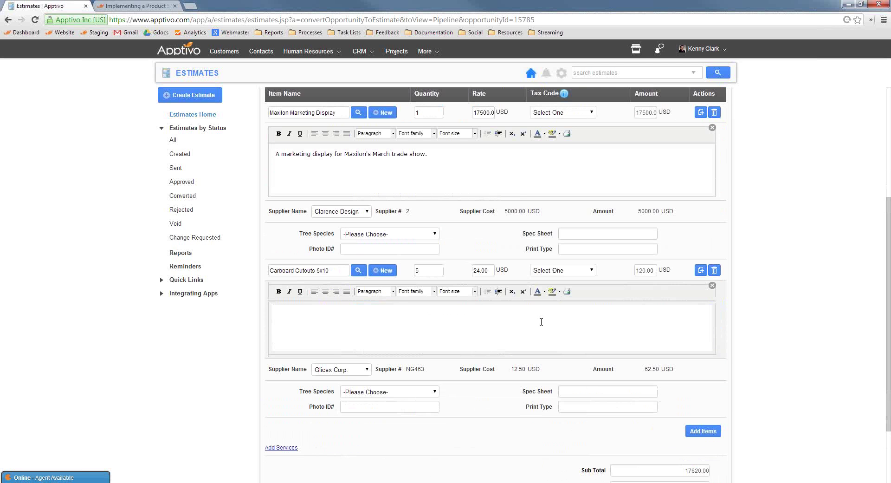
{"action": "left_click", "coordinate": [703, 431]}
{"action": "scroll", "coordinate": [575, 413], "scroll_direction": "down", "scroll_amount": 2}
{"action": "left_click", "coordinate": [321, 333]}
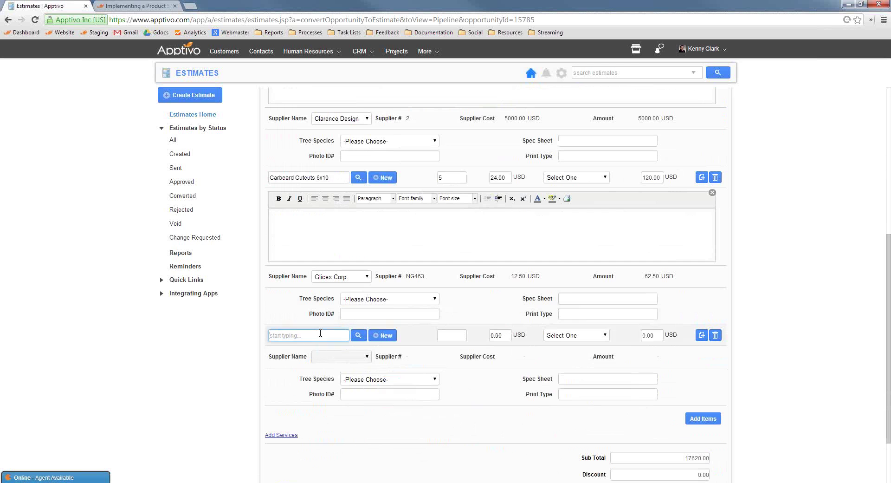
{"action": "type", "text": "maxi"}
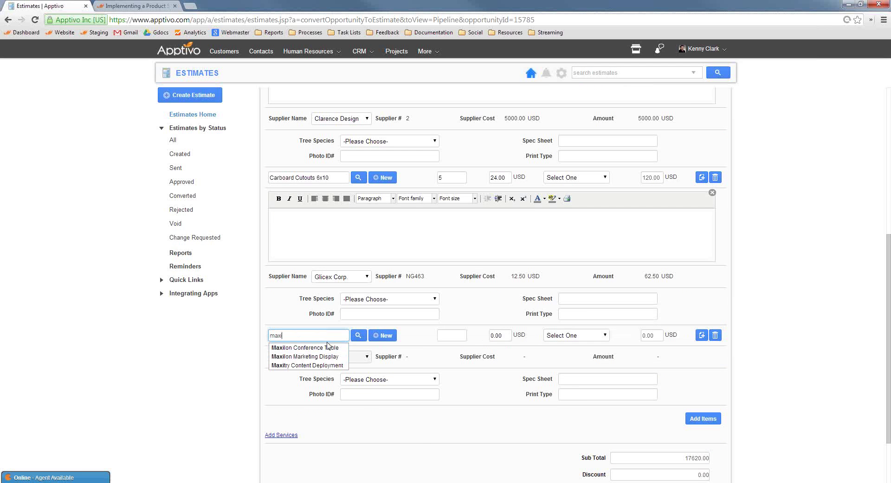
{"action": "left_click", "coordinate": [329, 349]}
{"action": "scroll", "coordinate": [316, 325], "scroll_direction": "down", "scroll_amount": 3}
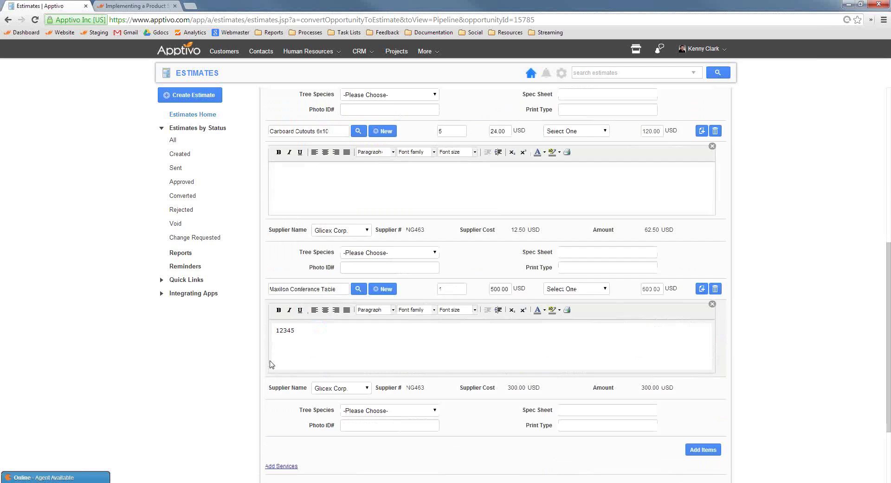
{"action": "left_click", "coordinate": [341, 279]}
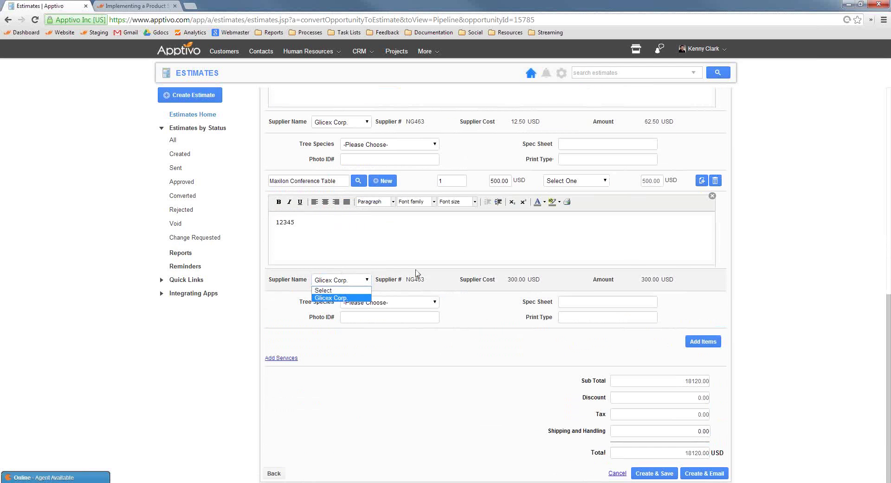
{"action": "left_click", "coordinate": [782, 289]}
{"action": "scroll", "coordinate": [775, 304], "scroll_direction": "up", "scroll_amount": 5}
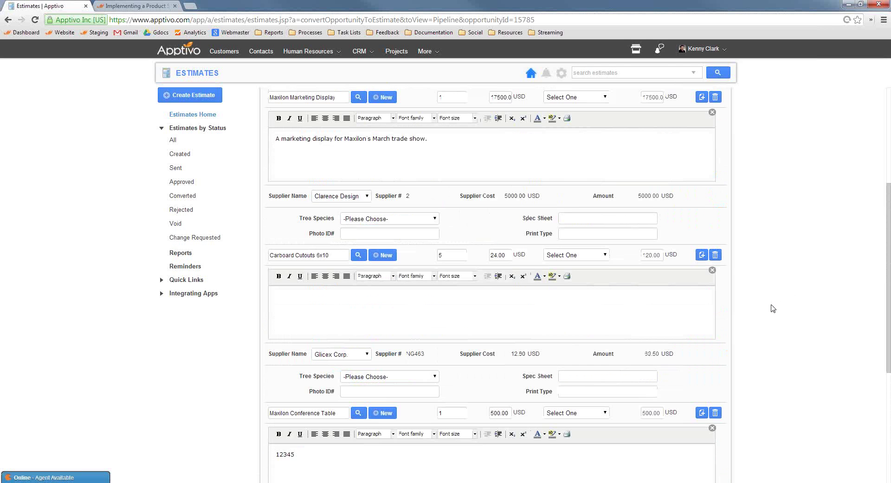
{"action": "scroll", "coordinate": [773, 309], "scroll_direction": "down", "scroll_amount": 1}
{"action": "scroll", "coordinate": [772, 309], "scroll_direction": "up", "scroll_amount": 3}
{"action": "scroll", "coordinate": [770, 308], "scroll_direction": "down", "scroll_amount": 4}
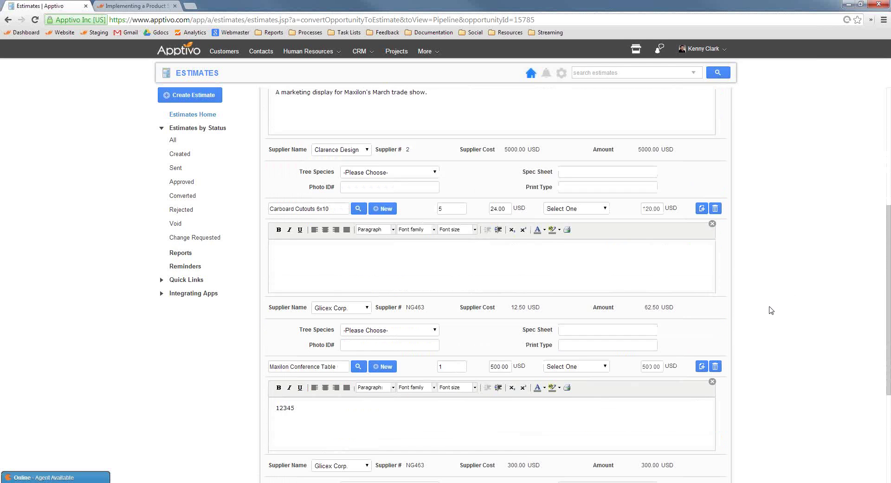
{"action": "scroll", "coordinate": [770, 312], "scroll_direction": "down", "scroll_amount": 3}
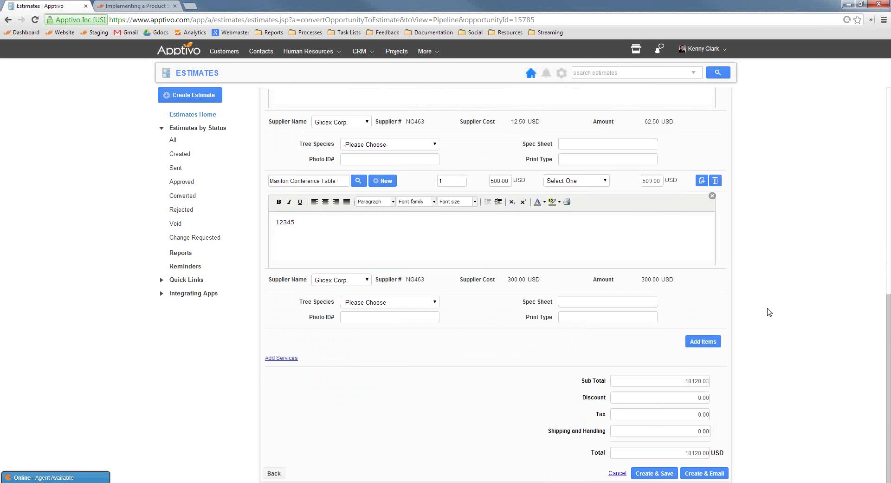
{"action": "scroll", "coordinate": [770, 312], "scroll_direction": "up", "scroll_amount": 2}
{"action": "scroll", "coordinate": [770, 312], "scroll_direction": "up", "scroll_amount": 3}
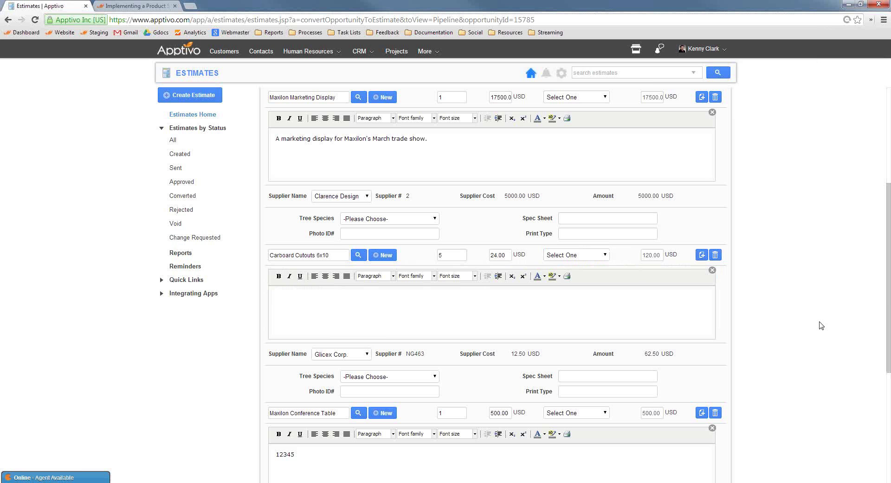
{"action": "scroll", "coordinate": [821, 325], "scroll_direction": "down", "scroll_amount": 3}
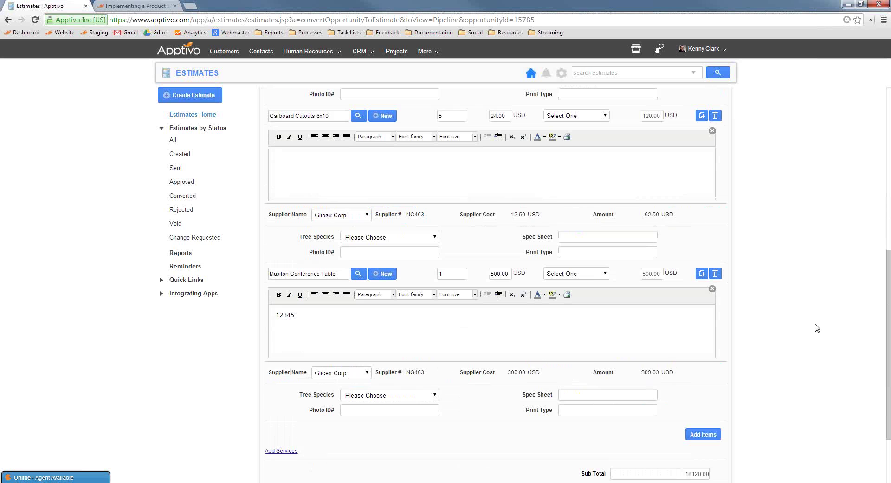
{"action": "scroll", "coordinate": [817, 328], "scroll_direction": "down", "scroll_amount": 2}
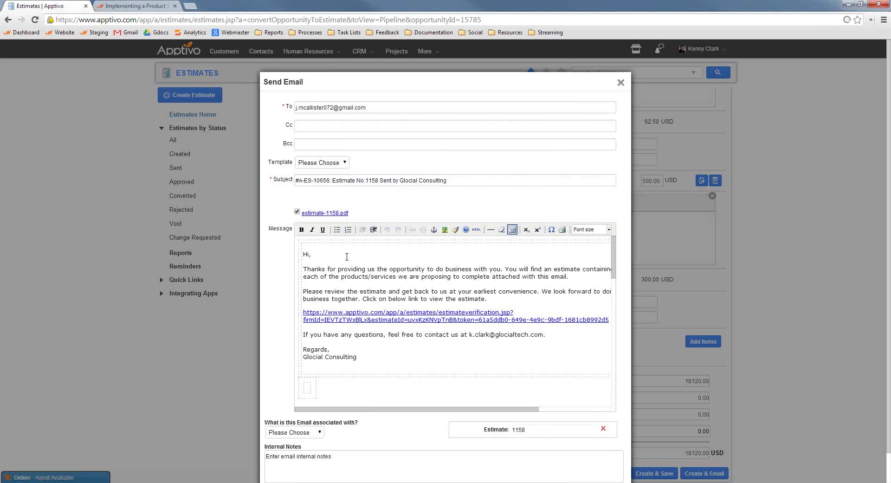
Copy the estimate verification link, close the email unsent, and open a new browser tab.
{"action": "triple_click", "coordinate": [464, 319]}
{"action": "key", "text": "ctrl+c"}
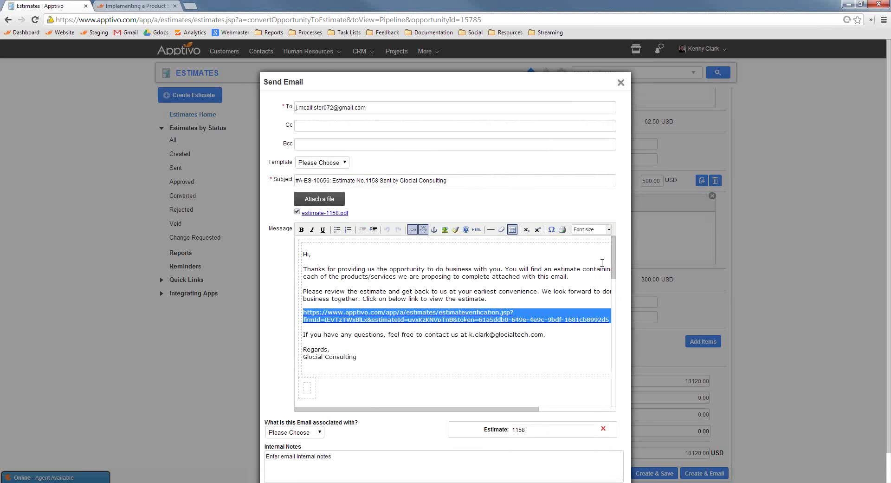
{"action": "left_click", "coordinate": [621, 84]}
{"action": "left_click", "coordinate": [190, 6]}
Load the verification link and approve Estimate 1158 as the customer, checking its history.
{"action": "key", "text": "ctrl+v"}
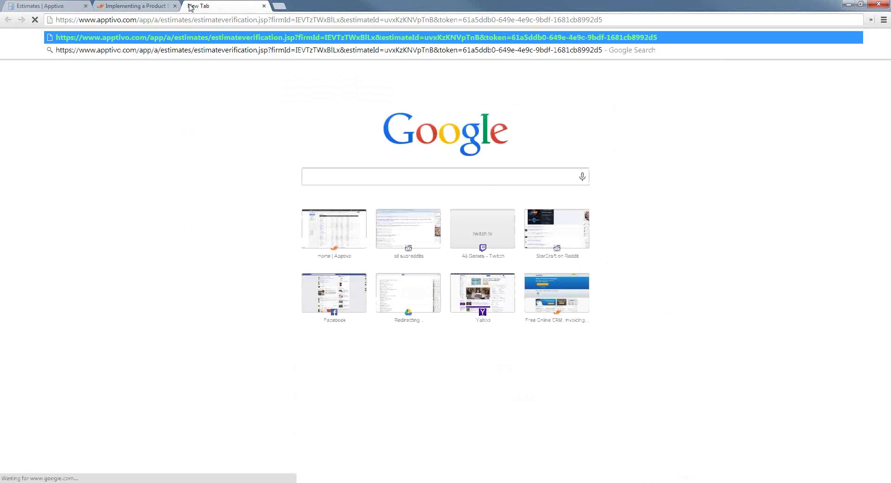
{"action": "key", "text": "Return"}
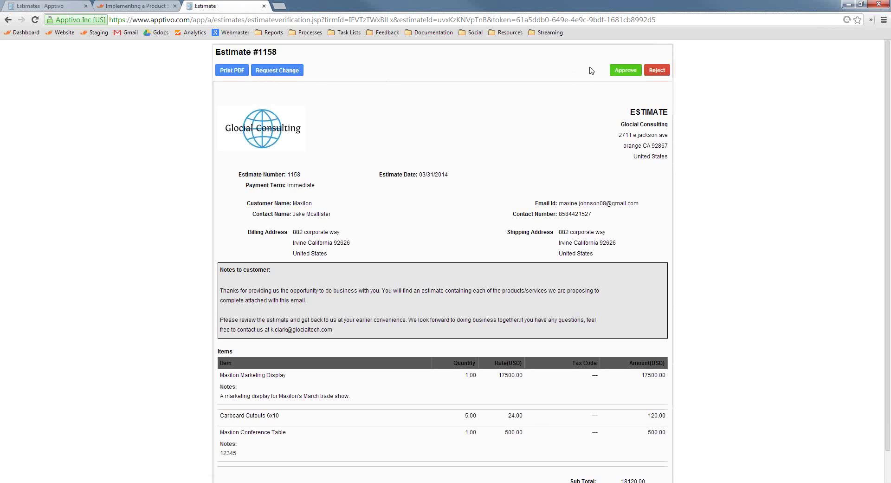
{"action": "left_click", "coordinate": [620, 73]}
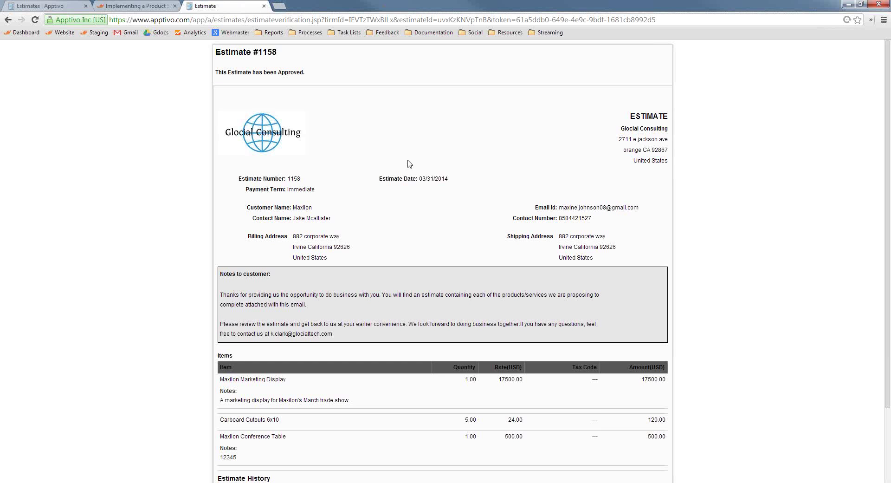
{"action": "scroll", "coordinate": [519, 236], "scroll_direction": "down", "scroll_amount": 2}
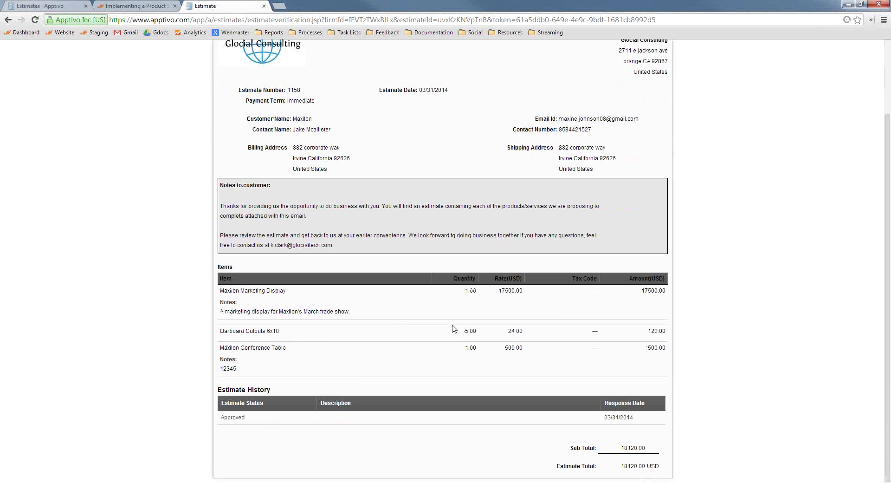
Open Estimate 1158 from the Approved estimates list and show its Convert options.
{"action": "left_click", "coordinate": [53, 5]}
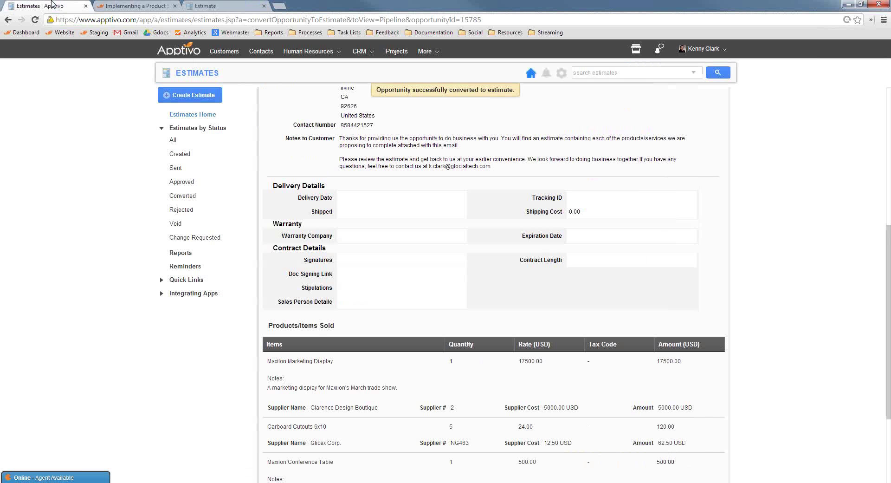
{"action": "left_click", "coordinate": [183, 182]}
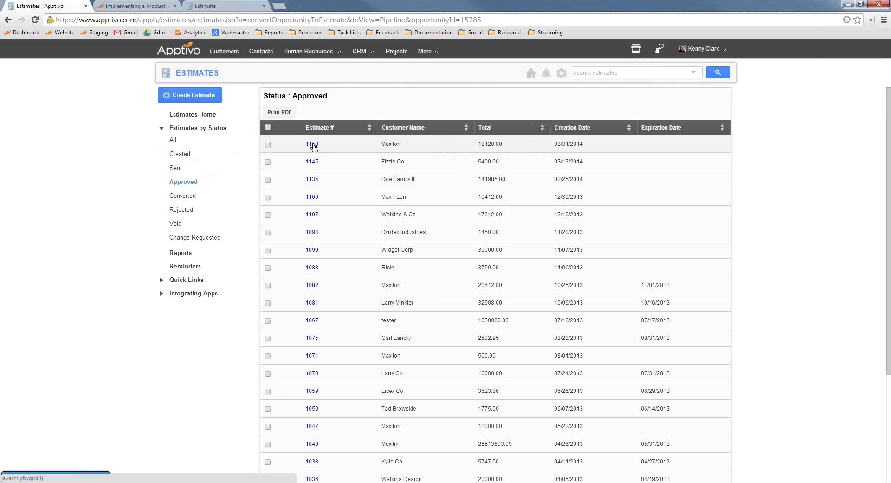
{"action": "left_click", "coordinate": [313, 147]}
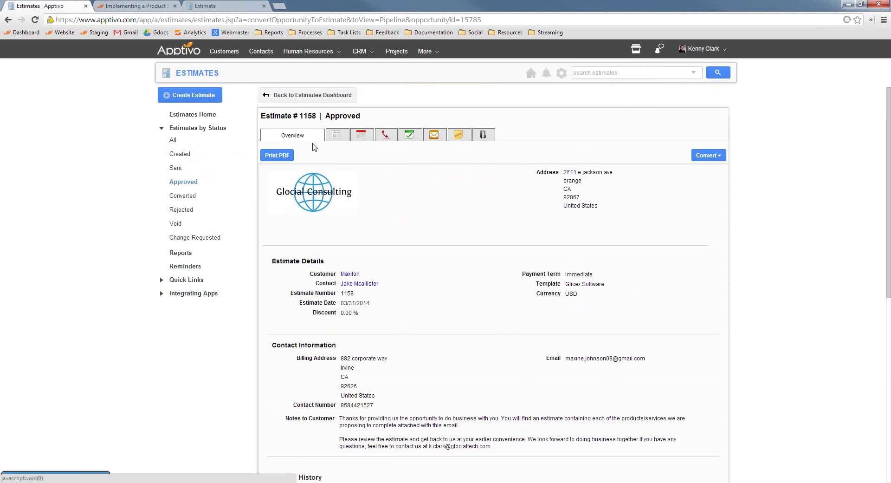
{"action": "left_click", "coordinate": [701, 156]}
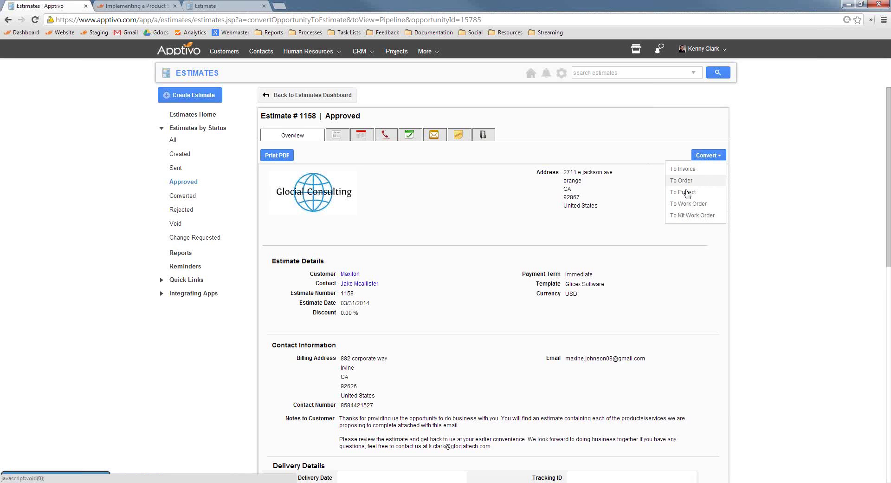
Convert Estimate 1158 to a Kit Work Order and review its 18120.00 revenue.
{"action": "left_click", "coordinate": [695, 218]}
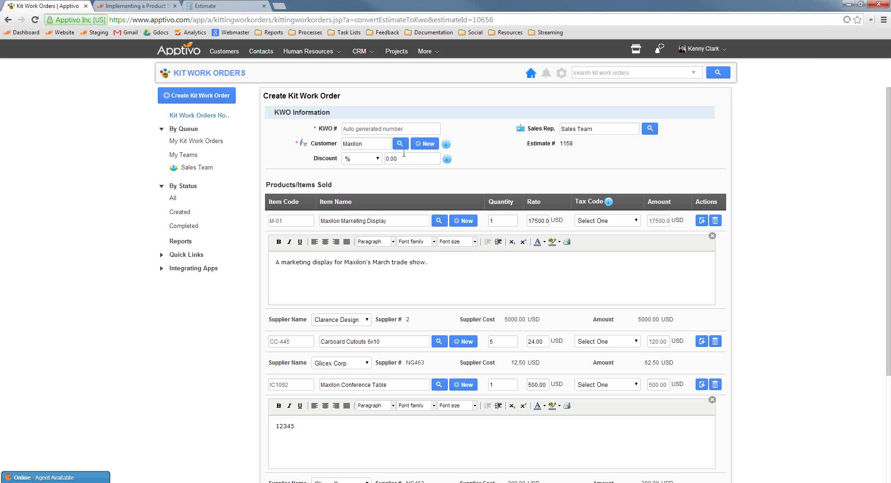
{"action": "scroll", "coordinate": [791, 242], "scroll_direction": "down", "scroll_amount": 4}
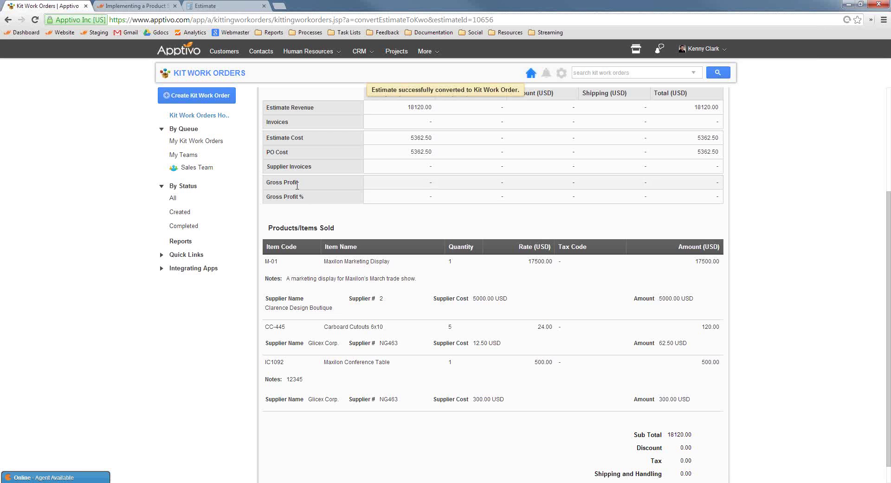
{"action": "scroll", "coordinate": [416, 153], "scroll_direction": "up", "scroll_amount": 1}
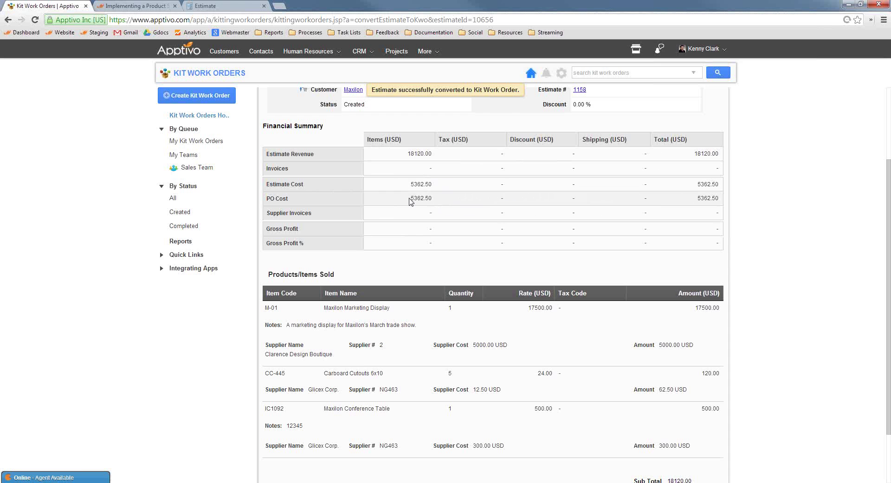
{"action": "left_click_drag", "start_coordinate": [410, 199], "coordinate": [434, 199]}
{"action": "left_click", "coordinate": [435, 201]}
{"action": "scroll", "coordinate": [490, 233], "scroll_direction": "up", "scroll_amount": 3}
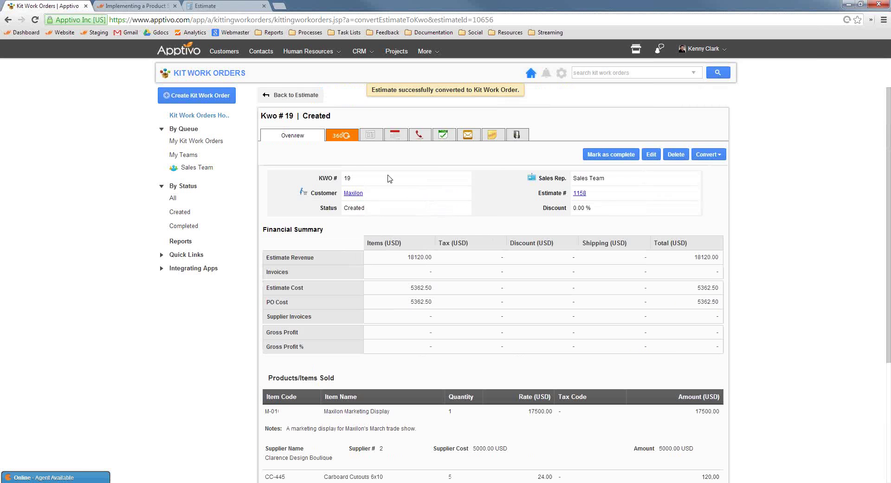
Show Kit Work Order 19's 360° view listing PO 37 (Clarence Design Boutique) and PO 38 (Glicex Corp.).
{"action": "left_click", "coordinate": [336, 138]}
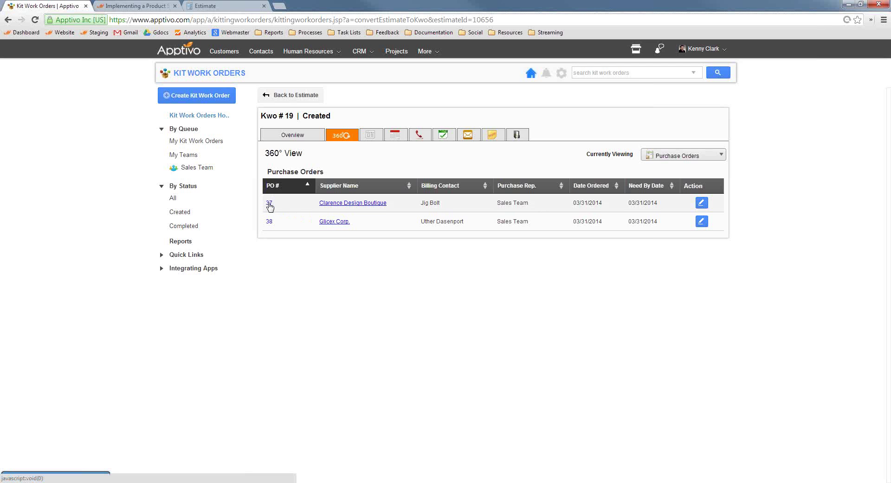
Open PO 37 from the 360° list, glance at its tasks, and return to its overview.
{"action": "left_click", "coordinate": [269, 204]}
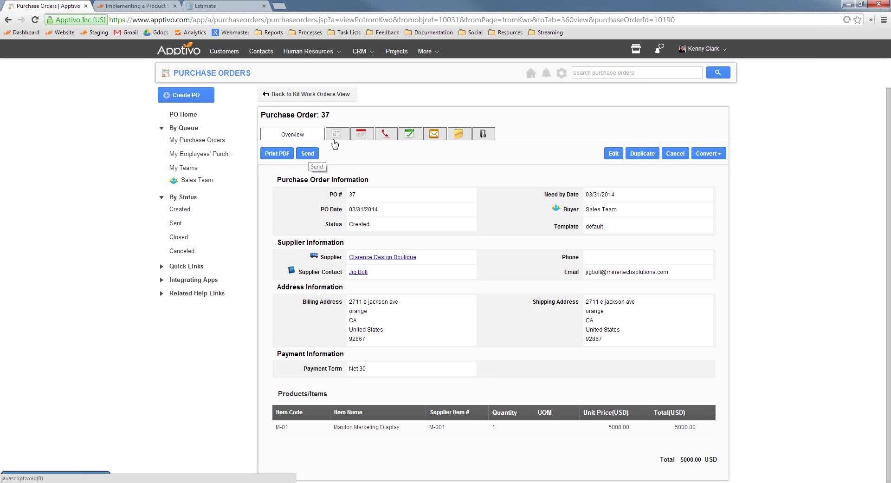
{"action": "left_click", "coordinate": [412, 134]}
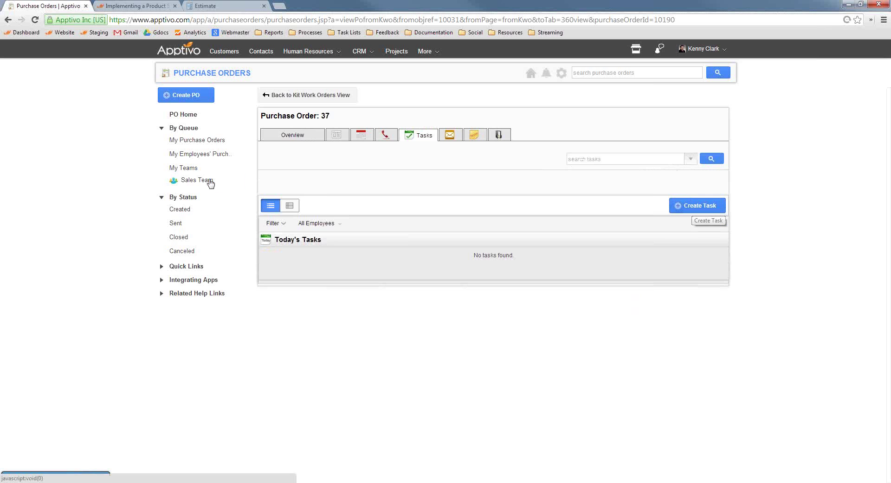
{"action": "left_click", "coordinate": [300, 135]}
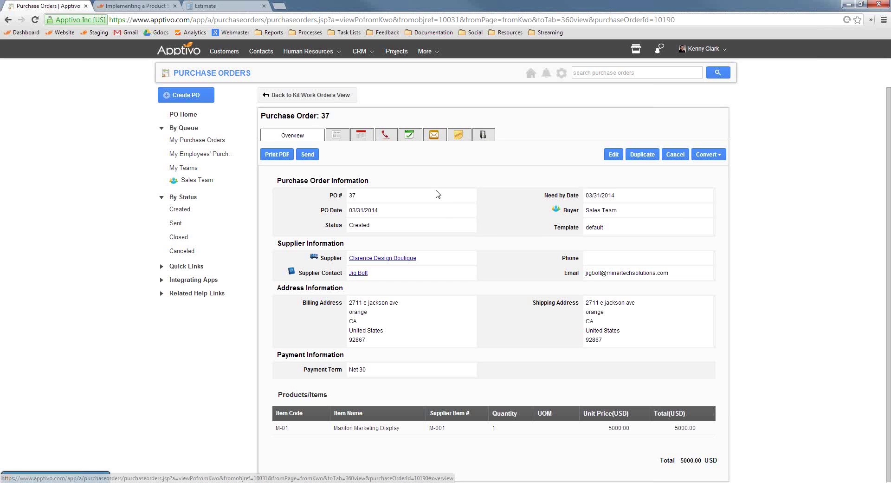
Download the purchase order-37.pdf attachment from the supplier email, then close the email unsent.
{"action": "left_click", "coordinate": [308, 155]}
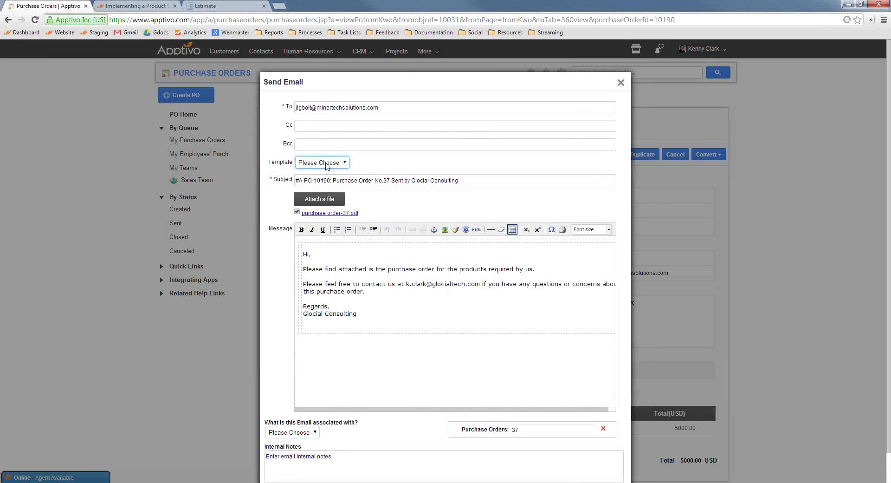
{"action": "left_click_drag", "start_coordinate": [402, 306], "coordinate": [307, 270]}
{"action": "left_click", "coordinate": [321, 276]}
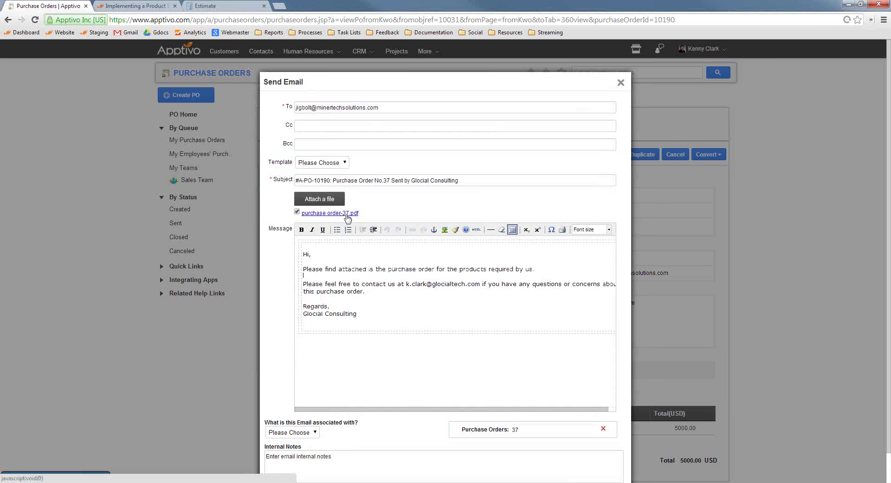
{"action": "left_click", "coordinate": [345, 214]}
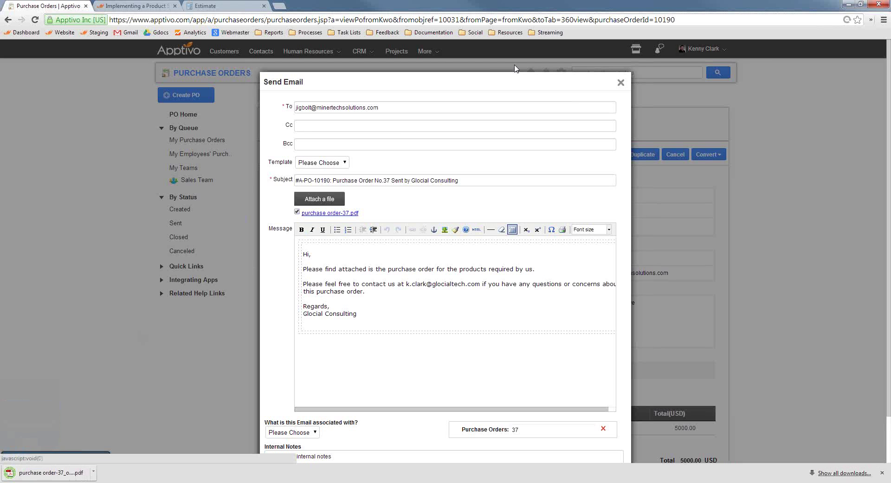
{"action": "left_click", "coordinate": [621, 83]}
Review the downloaded PO 37 PDF totalling 5000.00 USD, then close its tab.
{"action": "left_click", "coordinate": [48, 472]}
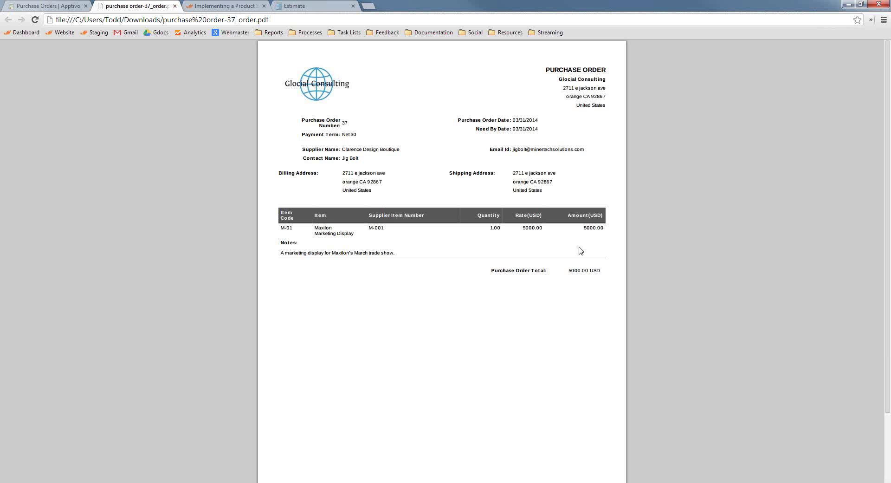
{"action": "left_click", "coordinate": [174, 6]}
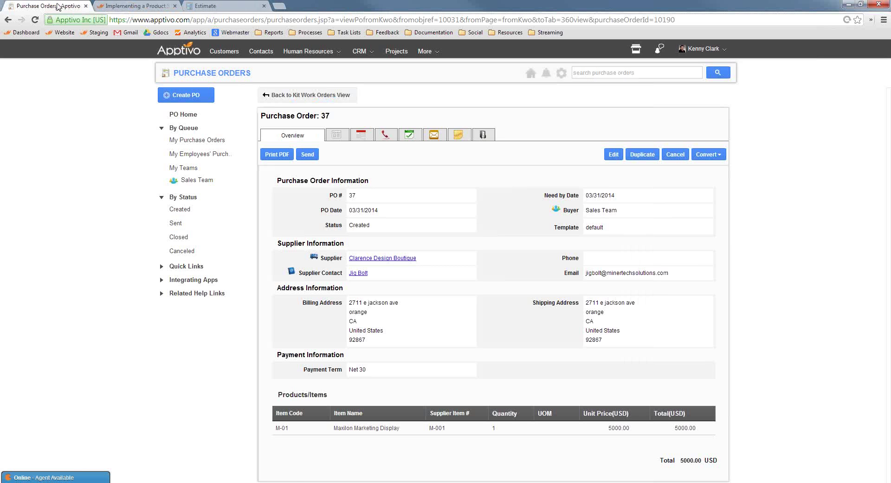
Edit purchase order 37, keep its status as Created, and update it.
{"action": "left_click", "coordinate": [613, 155]}
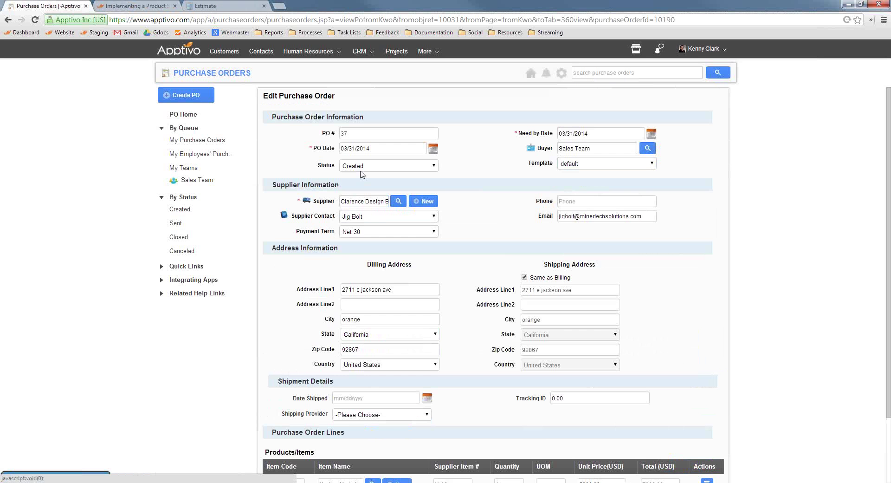
{"action": "left_click", "coordinate": [367, 166]}
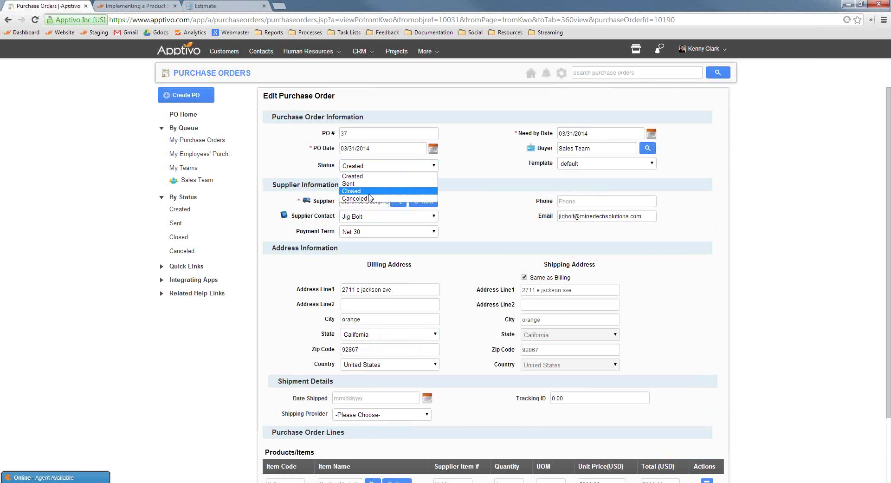
{"action": "left_click", "coordinate": [417, 176]}
{"action": "scroll", "coordinate": [720, 364], "scroll_direction": "down", "scroll_amount": 2}
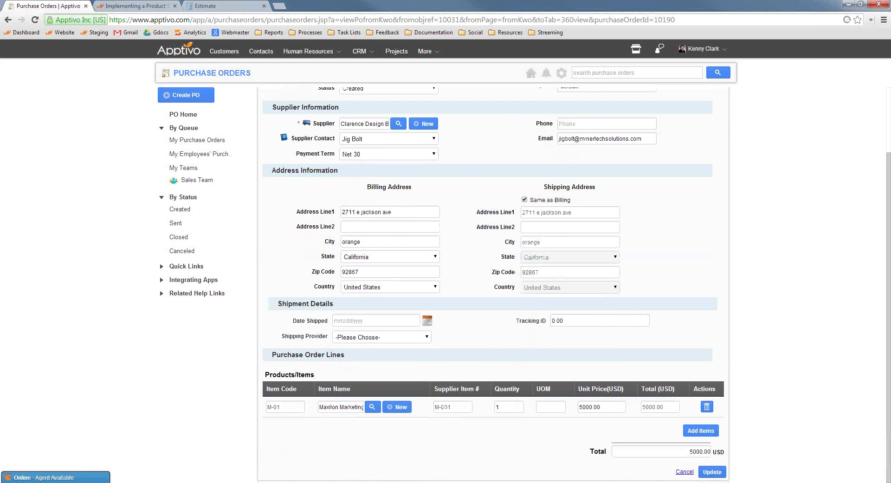
{"action": "left_click", "coordinate": [711, 472]}
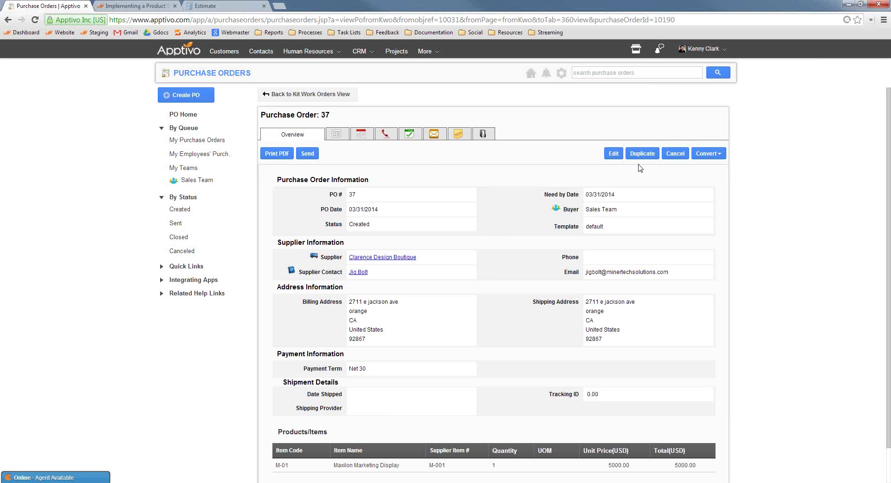
Convert PO 37 to a supplier invoice for the 5000.00 USD Maxilon Marketing Display.
{"action": "left_click", "coordinate": [717, 156]}
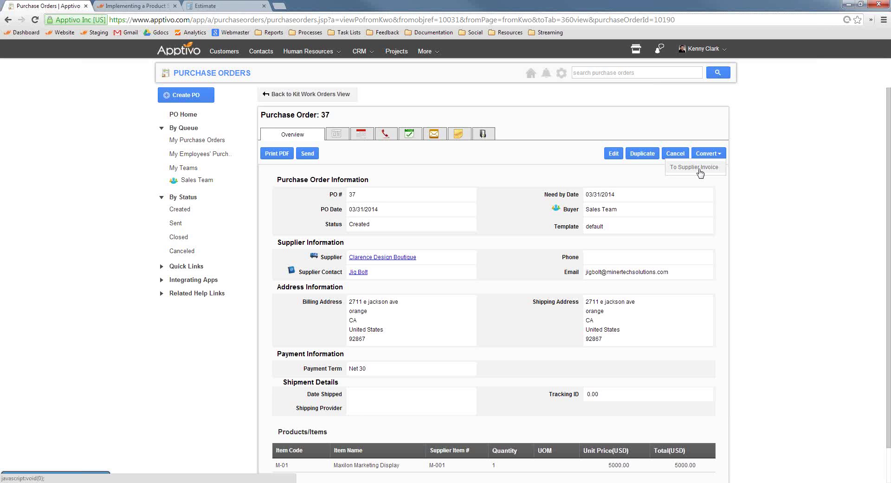
{"action": "left_click", "coordinate": [700, 170]}
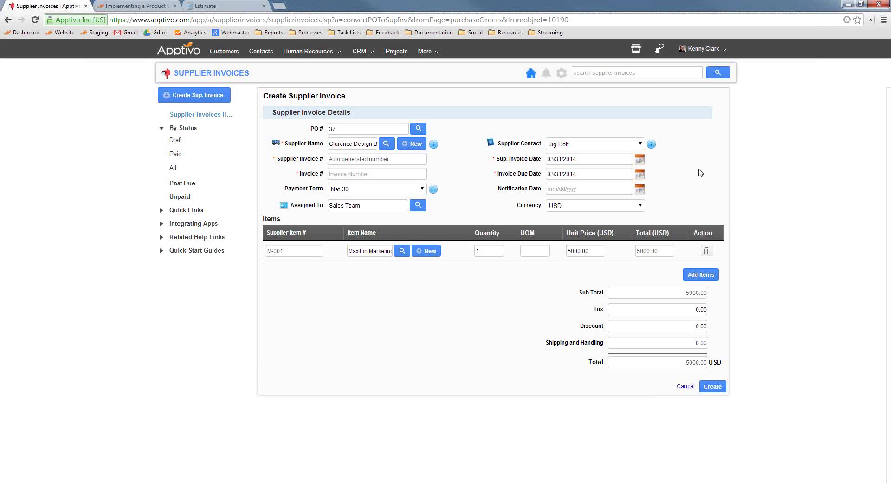
Enter supplier invoice number 0023 and create supplier invoice 1014 from PO 37.
{"action": "left_click", "coordinate": [379, 174]}
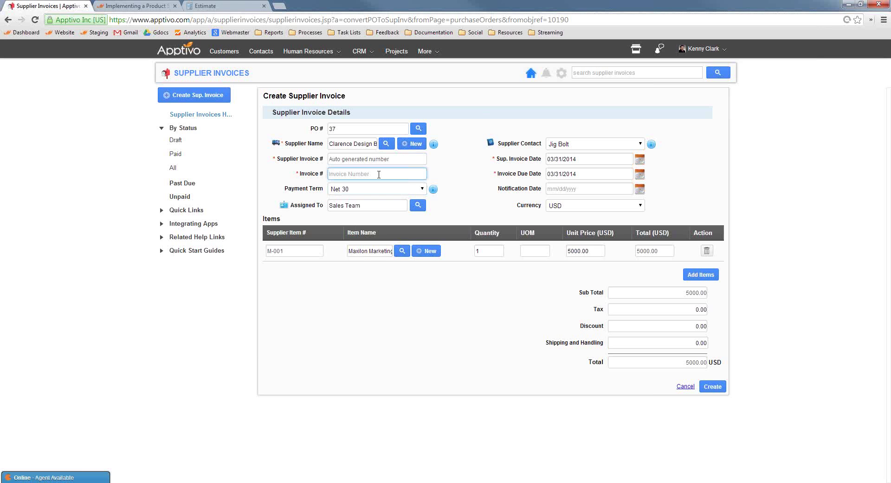
{"action": "type", "text": "0023"}
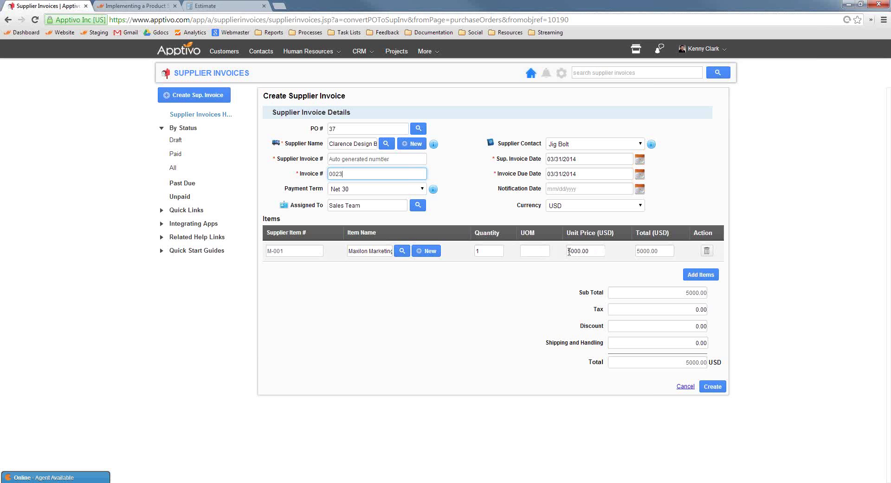
{"action": "mouse_move", "coordinate": [569, 250]}
{"action": "left_mouse_down"}
{"action": "mouse_move", "coordinate": [580, 251]}
{"action": "mouse_move", "coordinate": [573, 251]}
{"action": "left_mouse_up"}
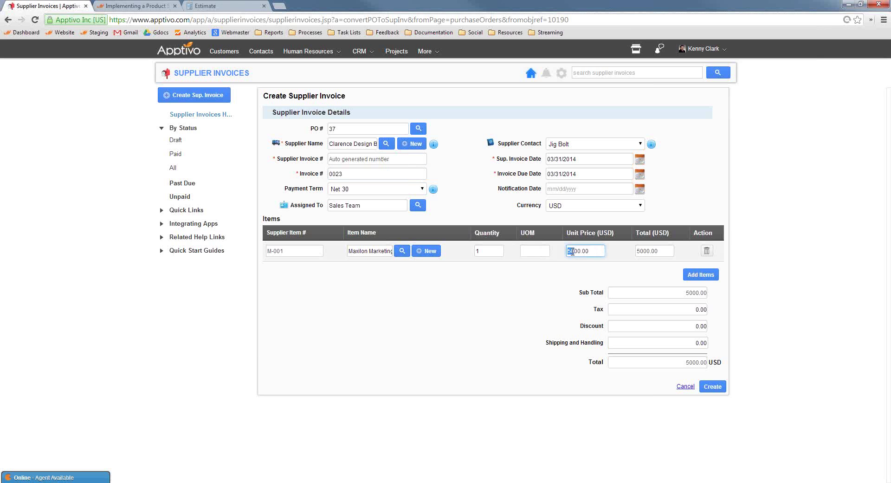
{"action": "left_click", "coordinate": [573, 251]}
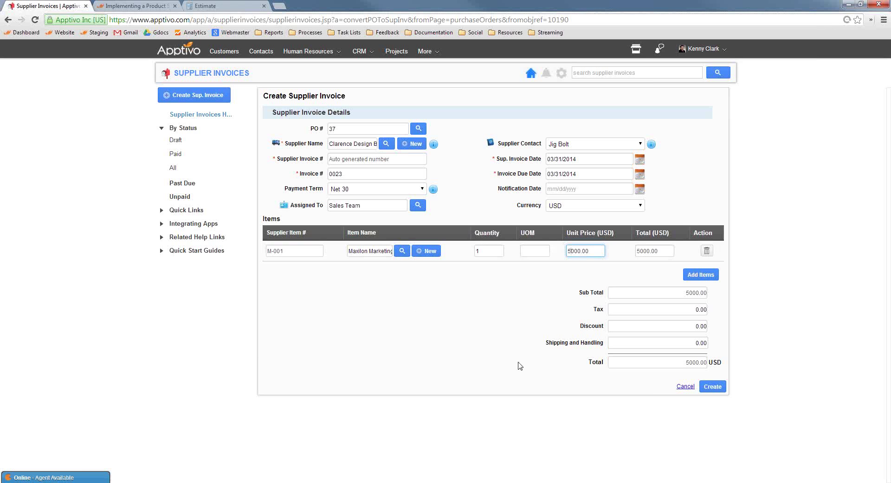
{"action": "left_click", "coordinate": [713, 387]}
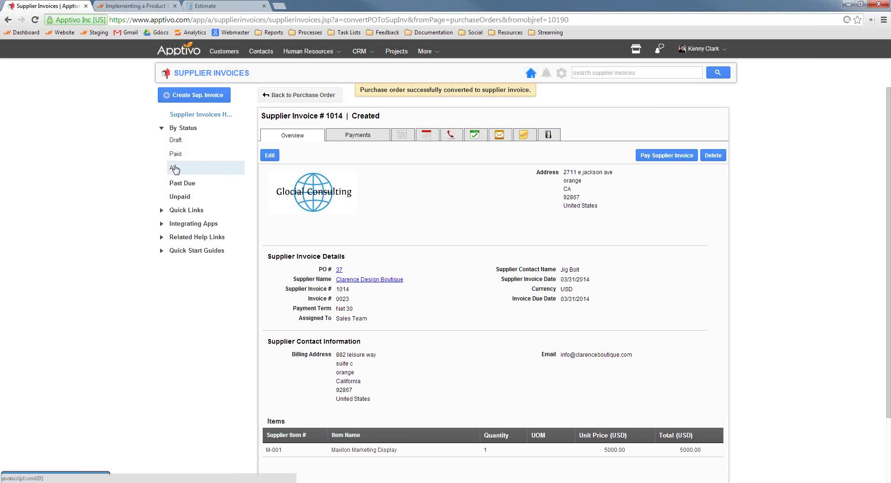
Open unpaid invoice 1014 and record a Check payment, reference 466, marked as paid.
{"action": "left_click", "coordinate": [181, 195]}
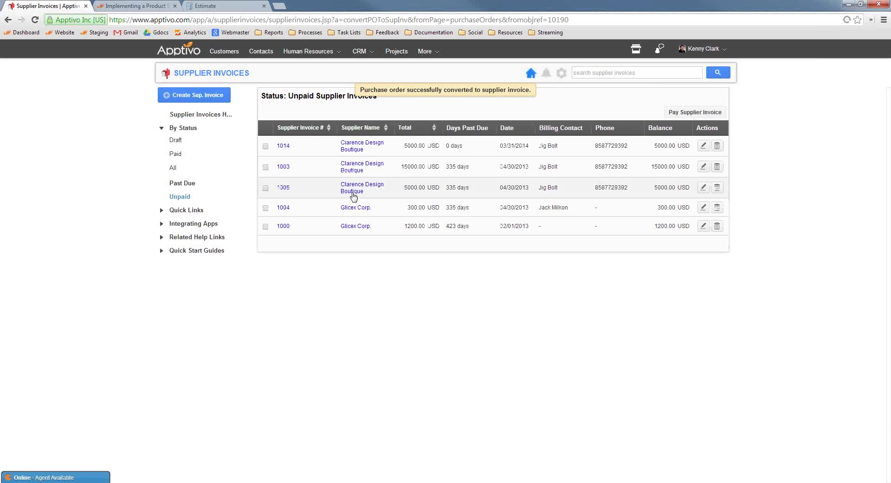
{"action": "left_click", "coordinate": [283, 145]}
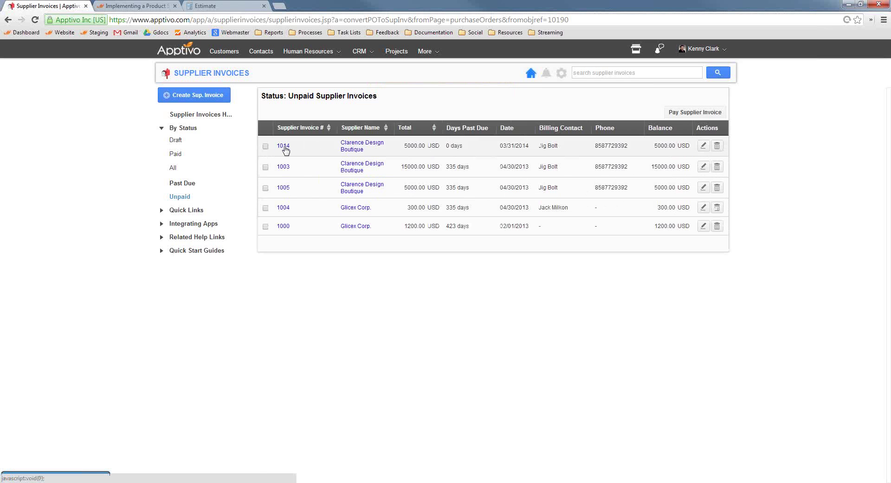
{"action": "left_click", "coordinate": [666, 155]}
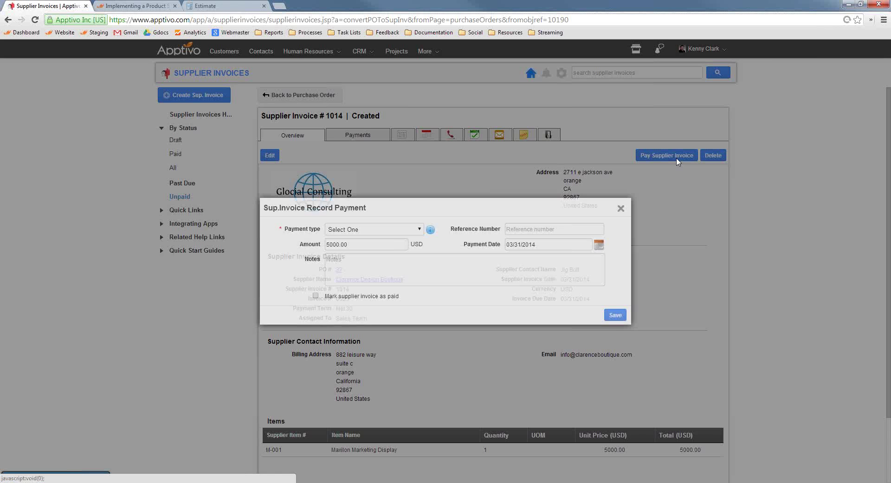
{"action": "left_click", "coordinate": [378, 229]}
{"action": "left_click", "coordinate": [346, 249]}
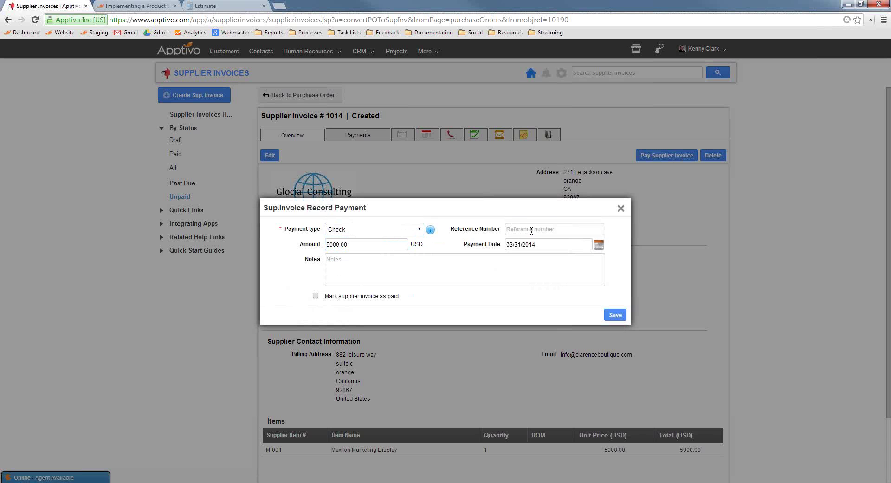
{"action": "left_click", "coordinate": [531, 229]}
{"action": "type", "text": "466"}
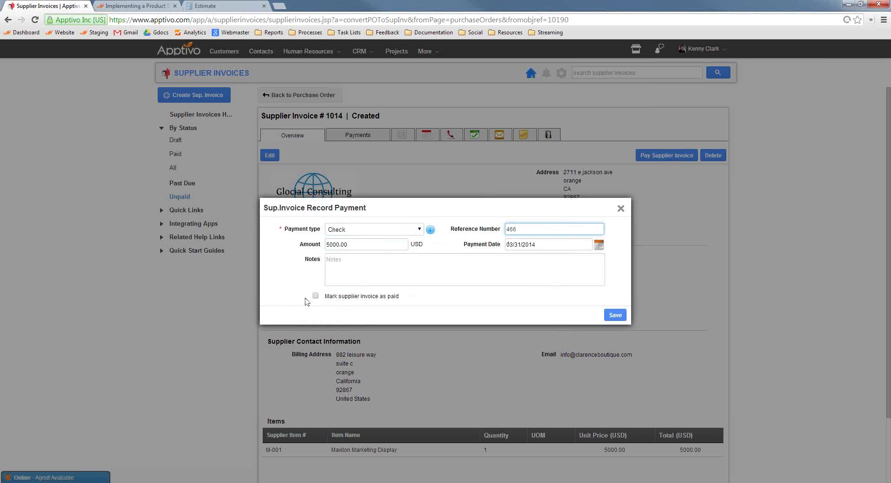
{"action": "left_click", "coordinate": [316, 296]}
{"action": "left_click", "coordinate": [616, 315]}
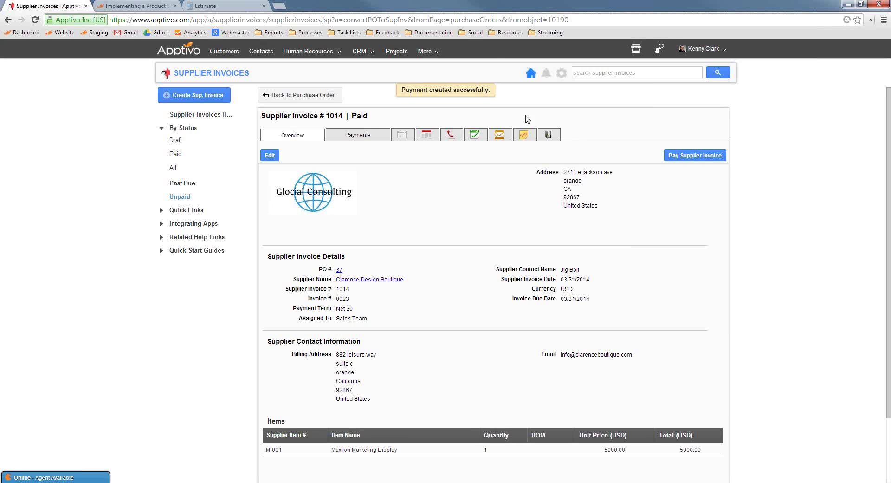
Go to the Kitting Work Orders app via More > Financials.
{"action": "left_click", "coordinate": [425, 52]}
{"action": "mouse_move", "coordinate": [452, 146]}
{"action": "mouse_move", "coordinate": [453, 172]}
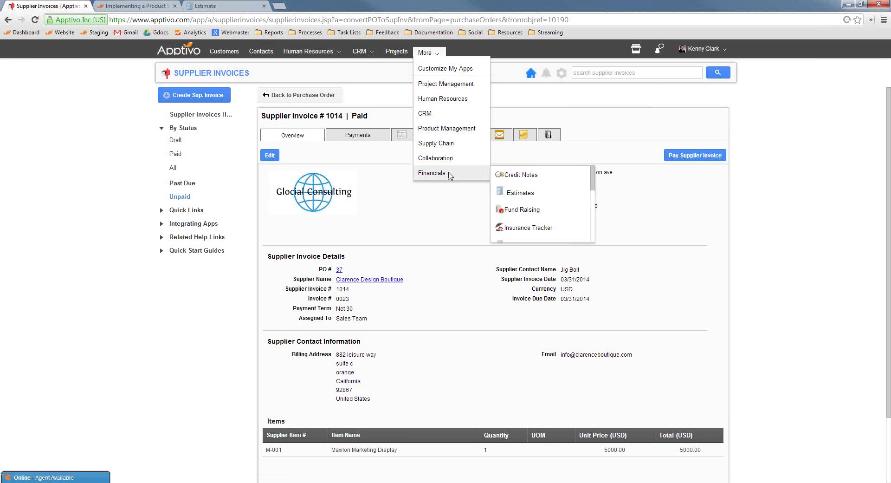
{"action": "scroll", "coordinate": [538, 205], "scroll_direction": "down", "scroll_amount": 5}
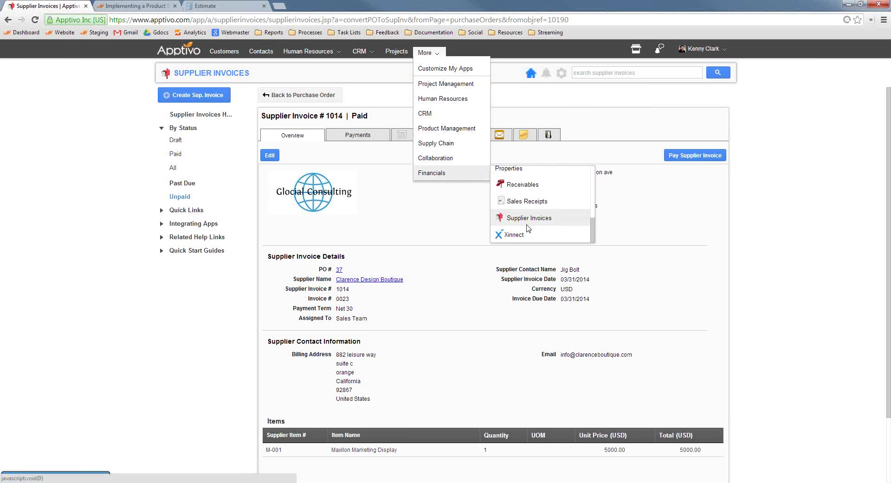
{"action": "scroll", "coordinate": [529, 218], "scroll_direction": "up", "scroll_amount": 5}
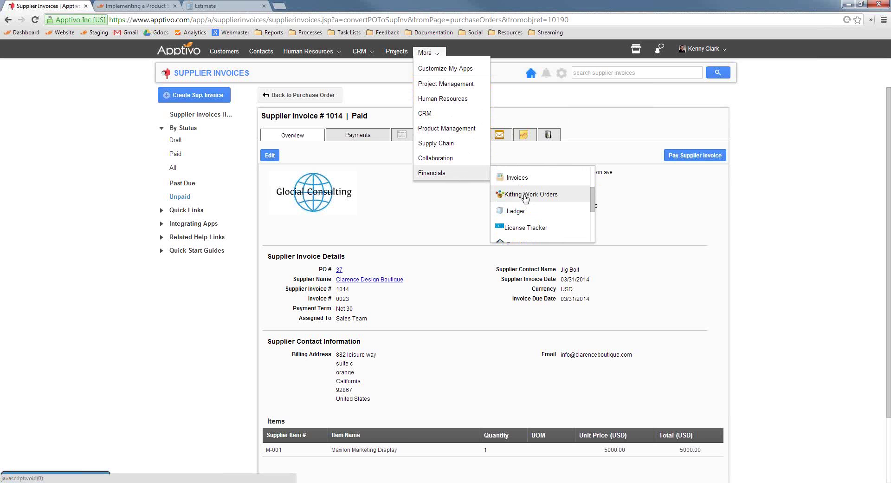
{"action": "left_click", "coordinate": [525, 196]}
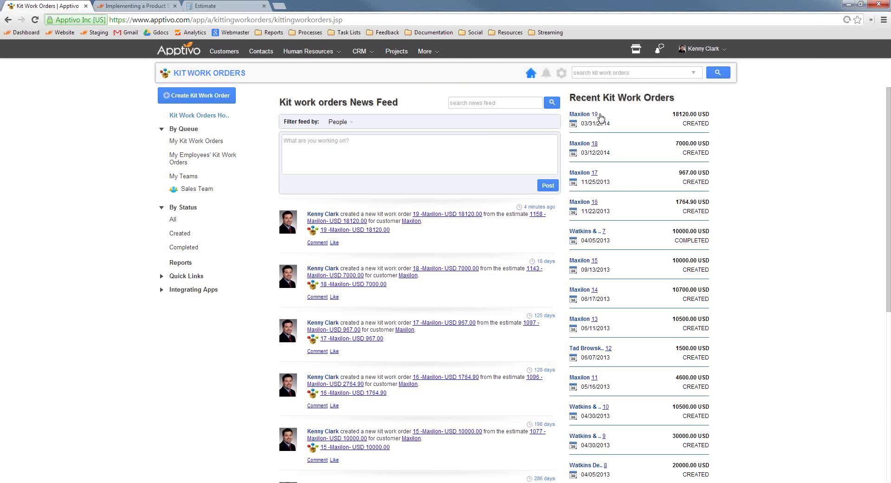
Open kit work order Maxilon 19, view its 360° records, and open PO 38.
{"action": "left_click", "coordinate": [595, 114]}
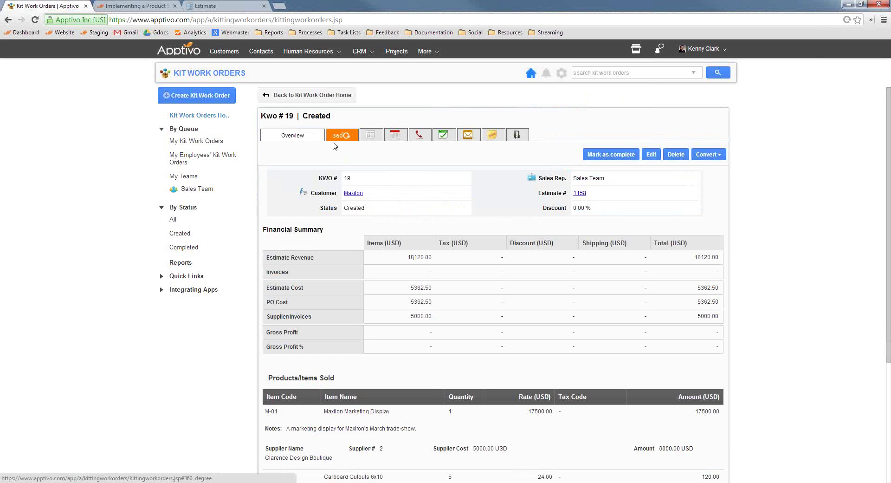
{"action": "left_click_drag", "start_coordinate": [410, 316], "coordinate": [434, 316]}
{"action": "left_click", "coordinate": [423, 316]}
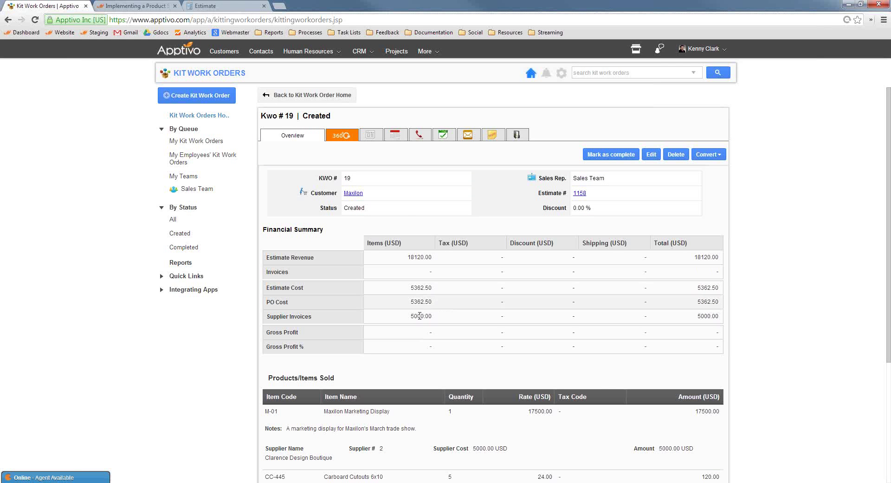
{"action": "left_click", "coordinate": [343, 136]}
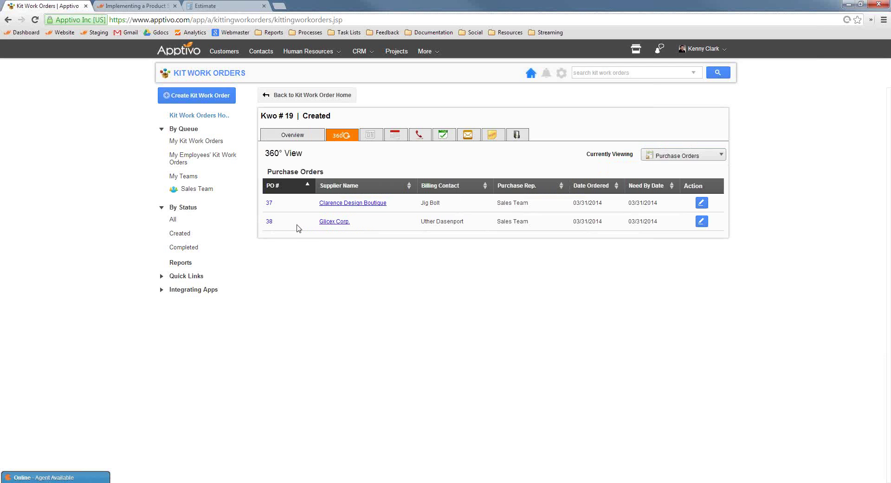
{"action": "left_click", "coordinate": [269, 221]}
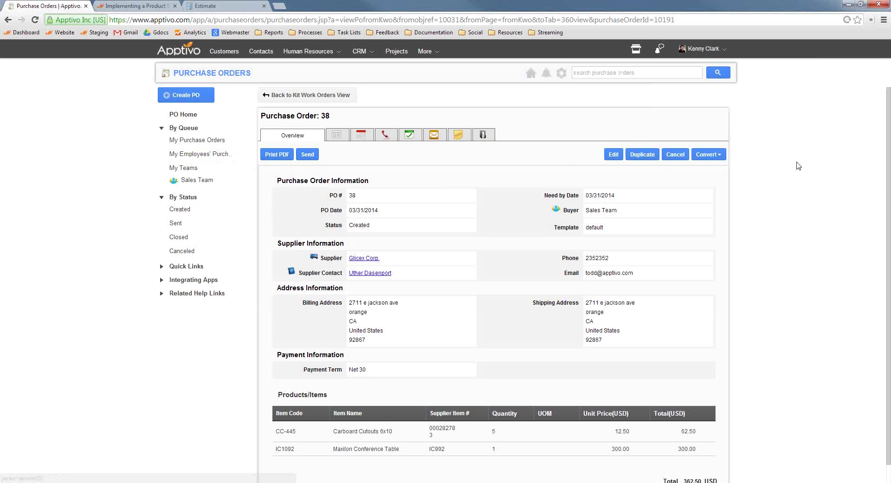
Convert PO 38 to supplier invoice 1015 with invoice number 3453.
{"action": "left_click", "coordinate": [706, 155]}
{"action": "left_click", "coordinate": [696, 172]}
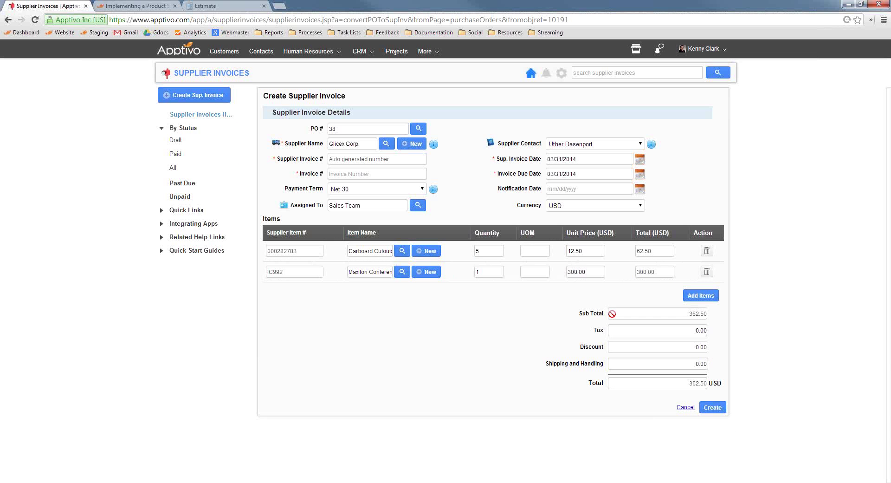
{"action": "left_click", "coordinate": [713, 408]}
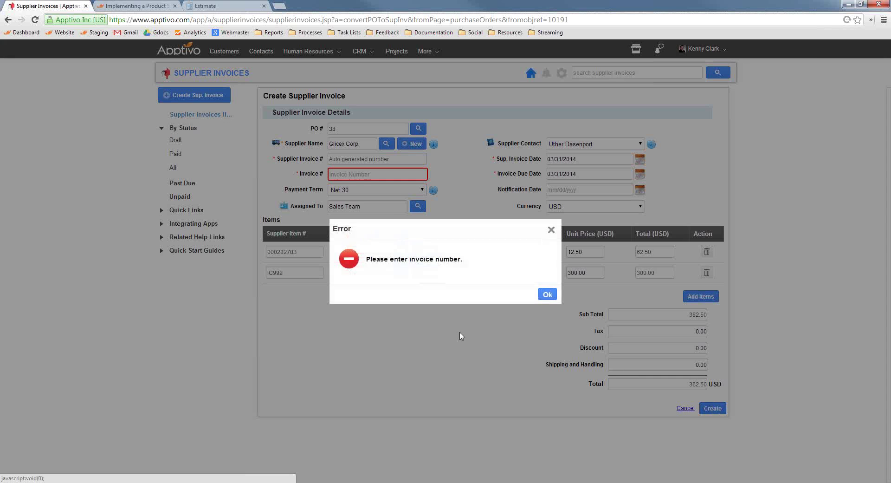
{"action": "left_click", "coordinate": [548, 231]}
{"action": "type", "text": "3453"}
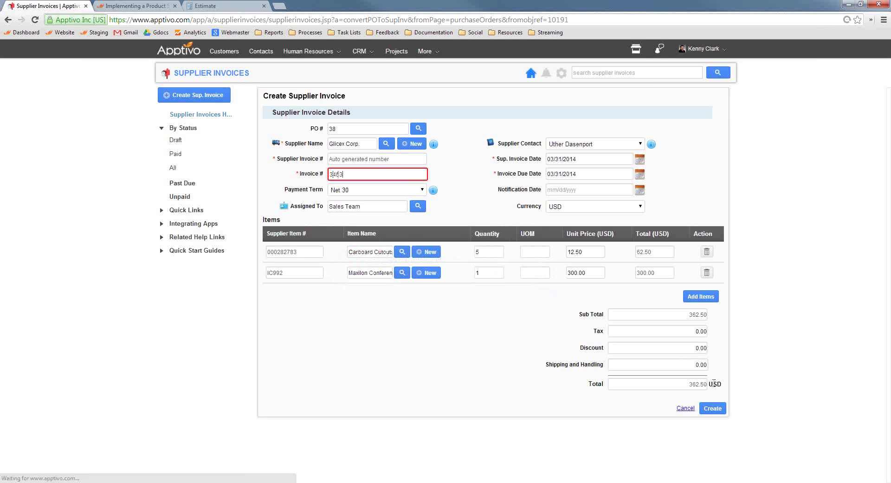
{"action": "left_click", "coordinate": [709, 408]}
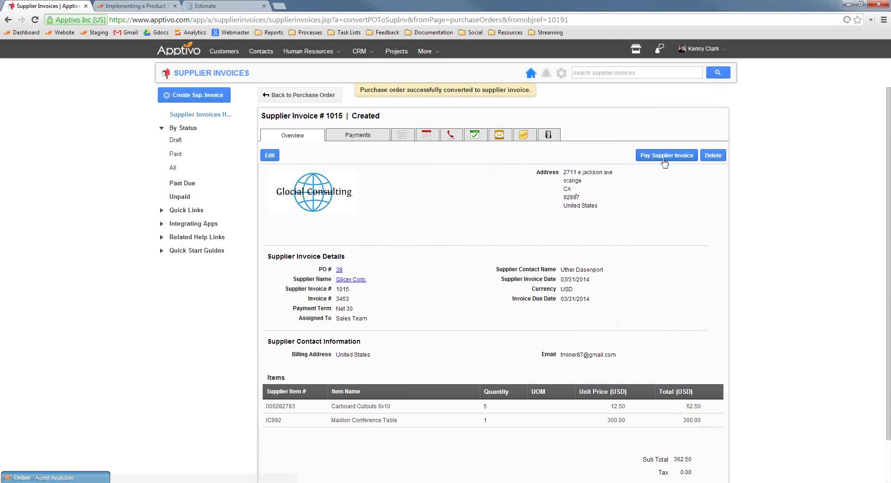
Record a Check payment on invoice 1015, reference 34534, and mark it as paid.
{"action": "left_click", "coordinate": [667, 155]}
{"action": "left_click", "coordinate": [374, 229]}
{"action": "left_click", "coordinate": [353, 248]}
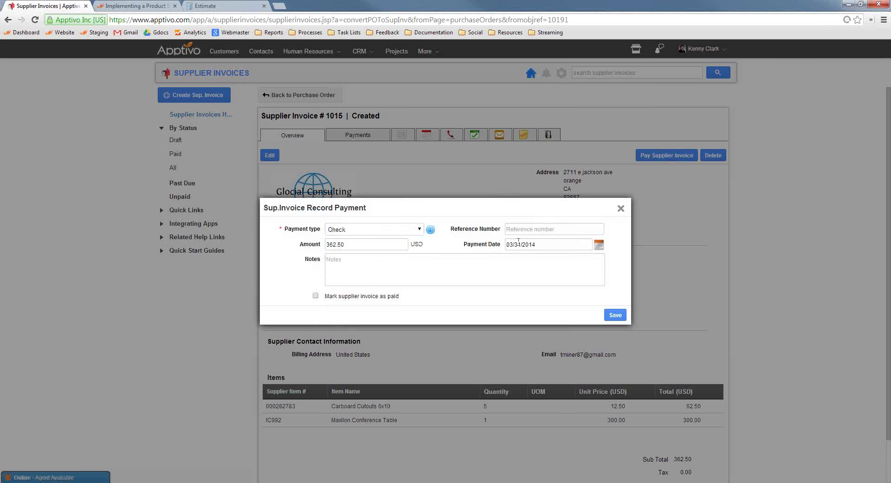
{"action": "left_click", "coordinate": [538, 229]}
{"action": "type", "text": "34534"}
{"action": "left_click", "coordinate": [315, 295]}
{"action": "left_click", "coordinate": [615, 314]}
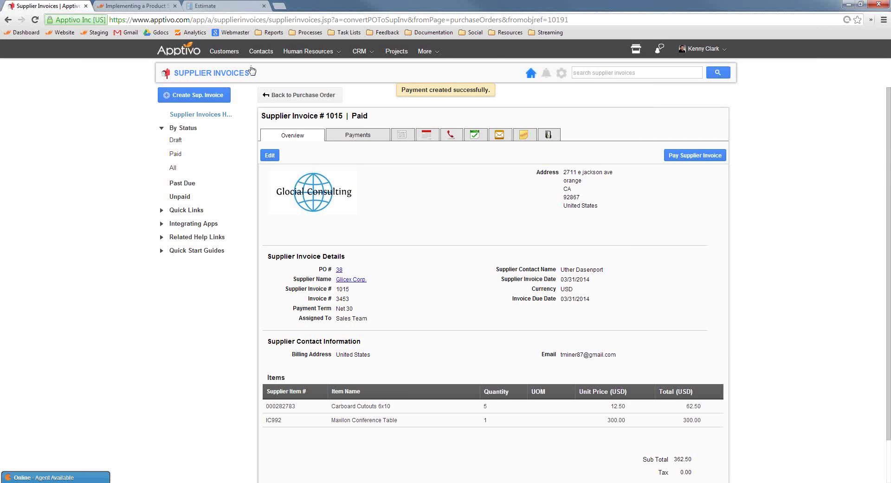
Go to Kitting Work Orders, open Maxilon 19, and show its Tasks tab.
{"action": "left_click", "coordinate": [426, 52]}
{"action": "mouse_move", "coordinate": [443, 173]}
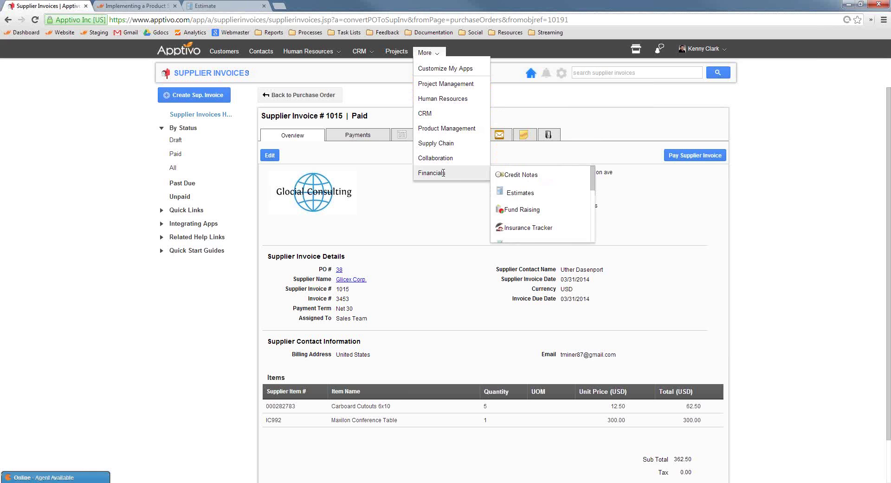
{"action": "scroll", "coordinate": [530, 218], "scroll_direction": "down", "scroll_amount": 2}
{"action": "left_click", "coordinate": [526, 216]}
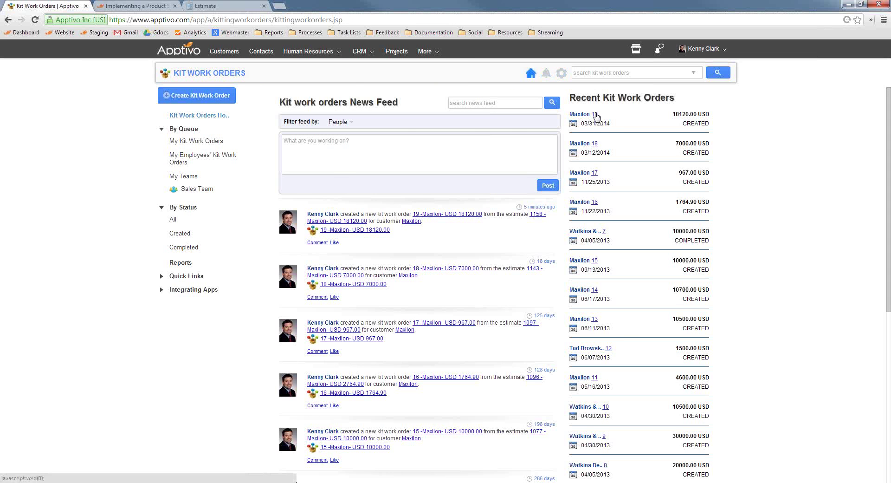
{"action": "left_click", "coordinate": [596, 115]}
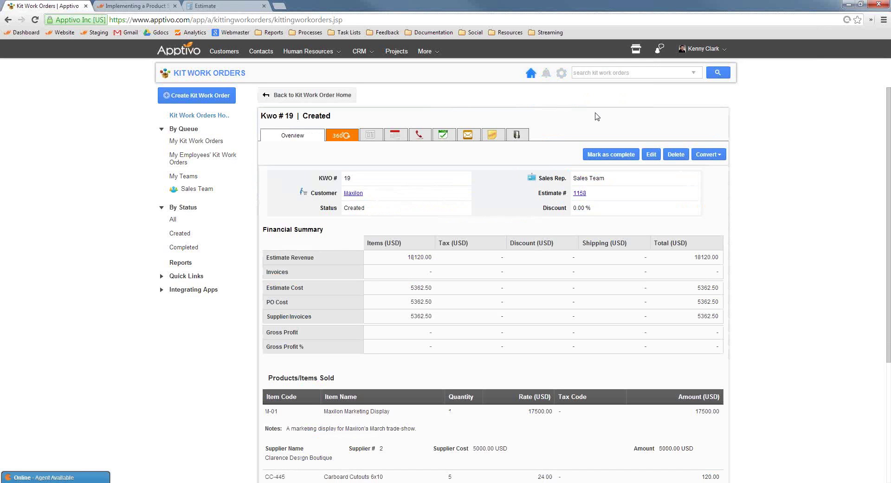
{"action": "left_click", "coordinate": [444, 136]}
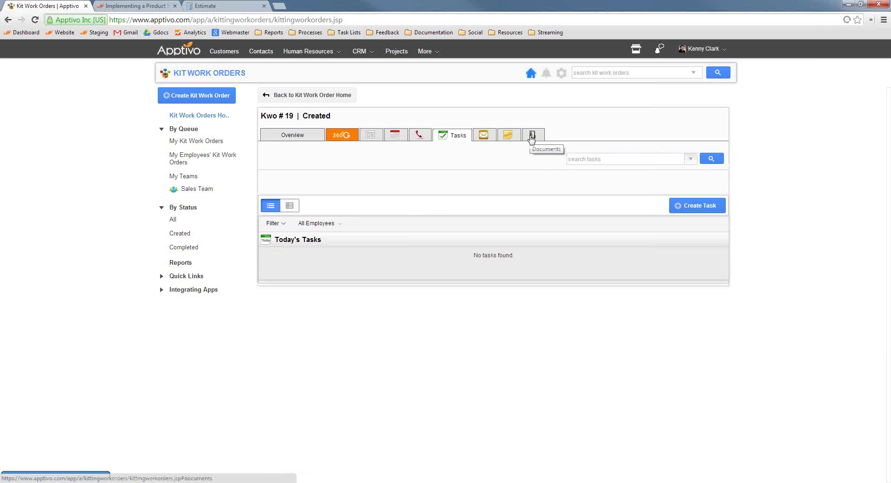
Start a new task for the work order and dismiss the autofill suggestions.
{"action": "left_click", "coordinate": [704, 205]}
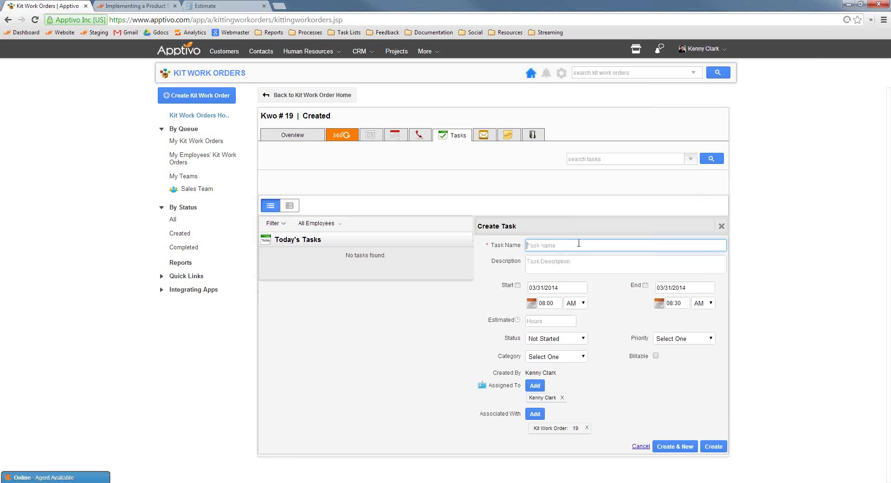
{"action": "left_click", "coordinate": [578, 242]}
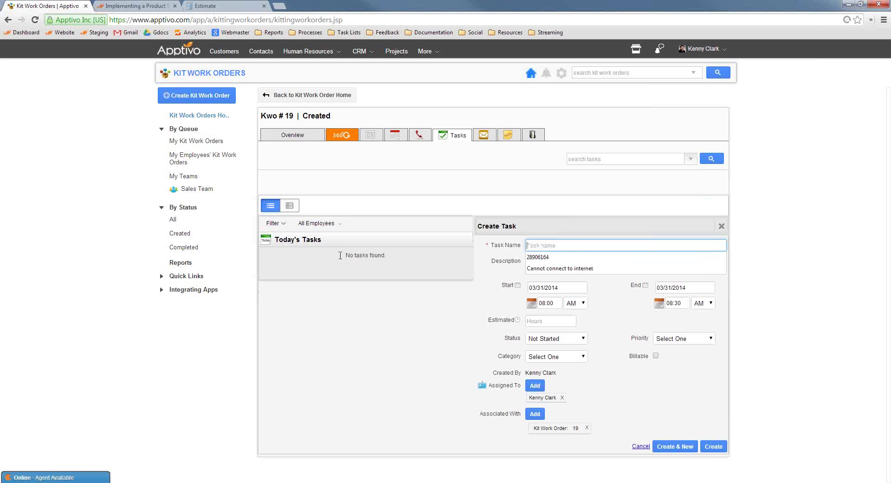
{"action": "left_click", "coordinate": [489, 178]}
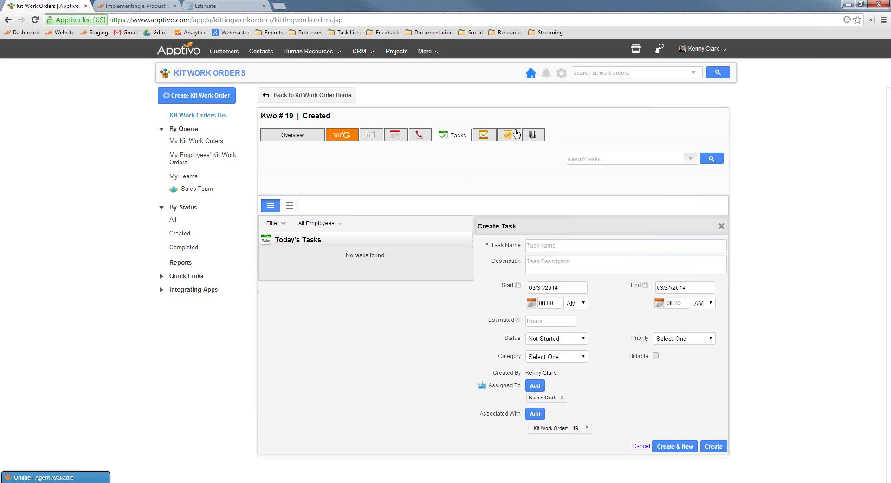
View the work order's Supplier Invoices in the 360° view, then return to its Overview.
{"action": "left_click", "coordinate": [342, 136]}
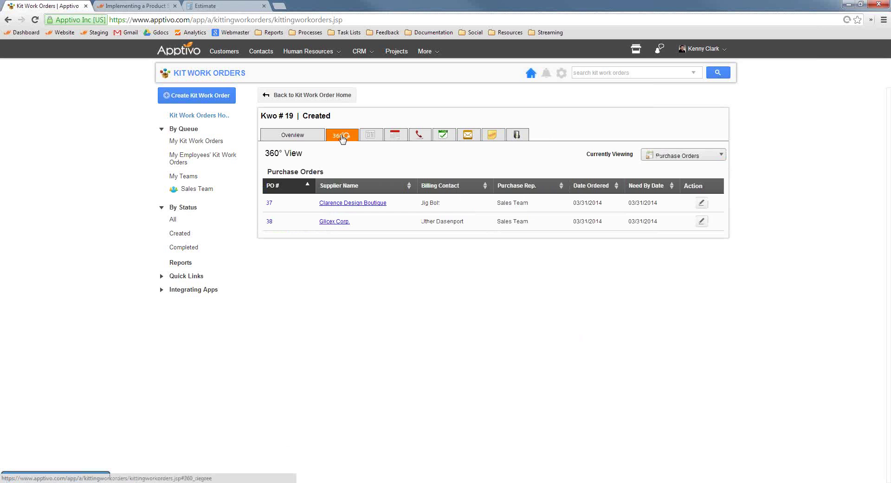
{"action": "left_click", "coordinate": [650, 156]}
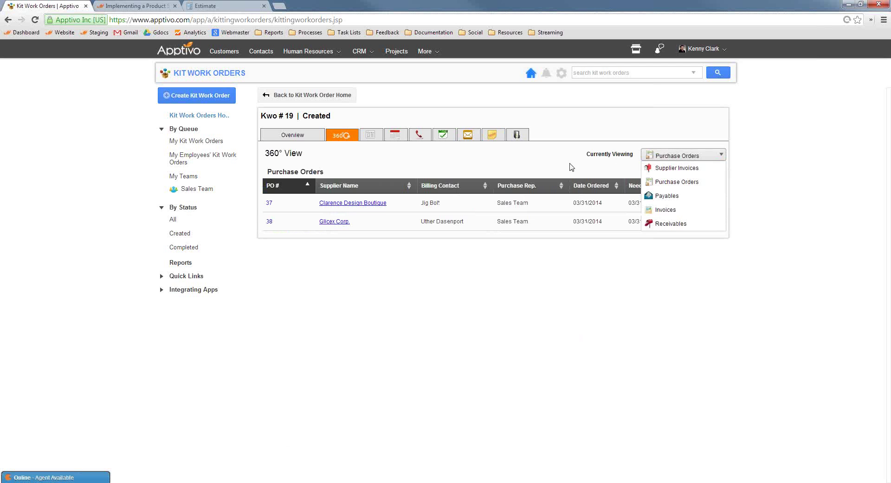
{"action": "left_click", "coordinate": [673, 168]}
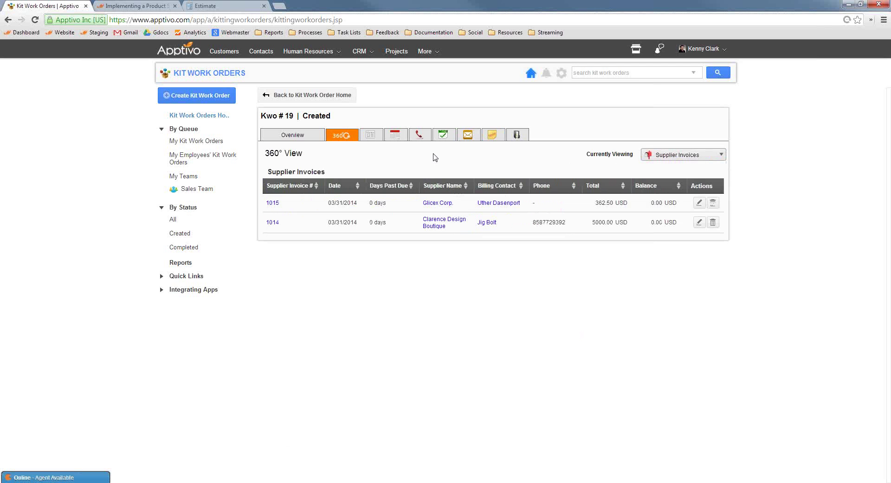
{"action": "left_click", "coordinate": [293, 136]}
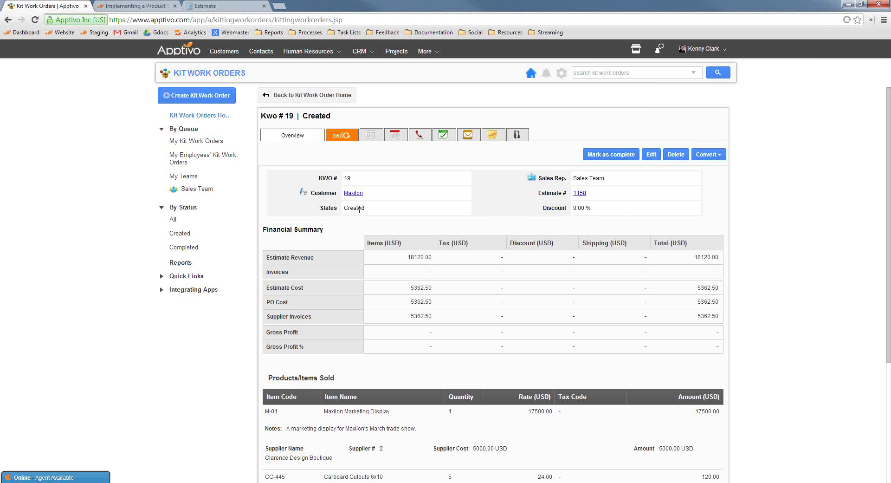
{"action": "left_click", "coordinate": [561, 73]}
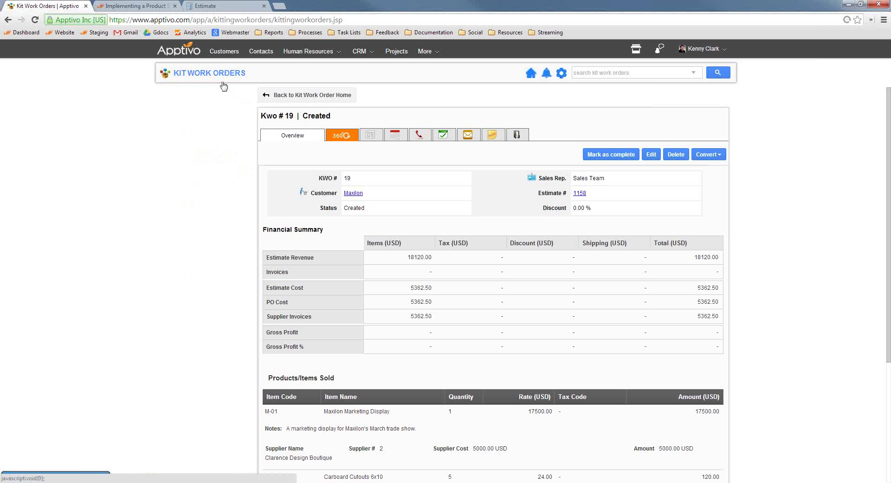
In Custom Attributes, add a two-column section named Shipment Details.
{"action": "left_click", "coordinate": [204, 153]}
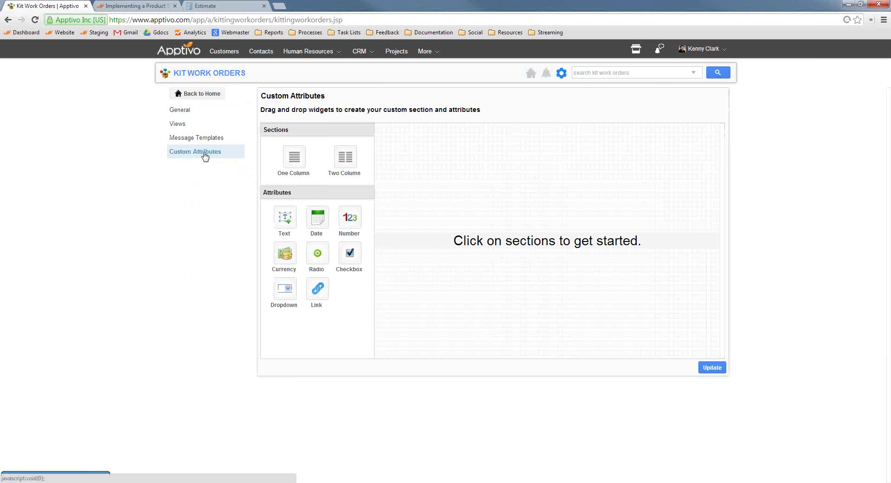
{"action": "left_click", "coordinate": [352, 156]}
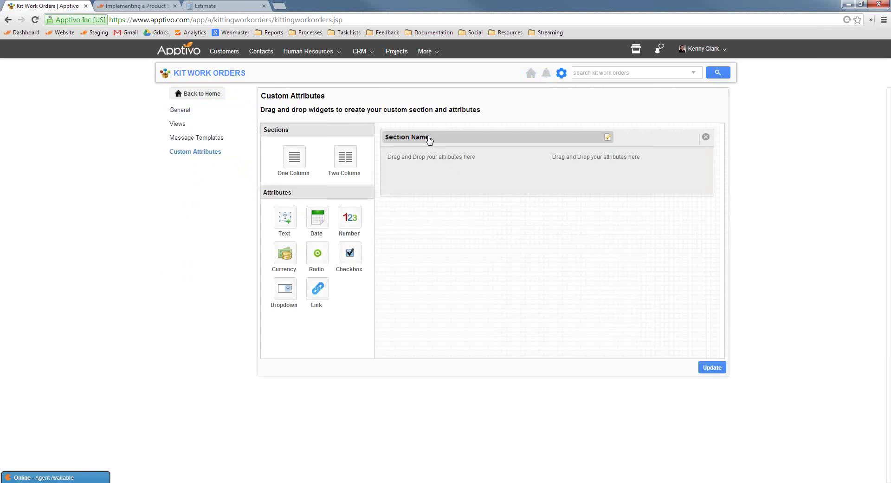
{"action": "left_click", "coordinate": [438, 141]}
{"action": "type", "text": "Shipment Details"}
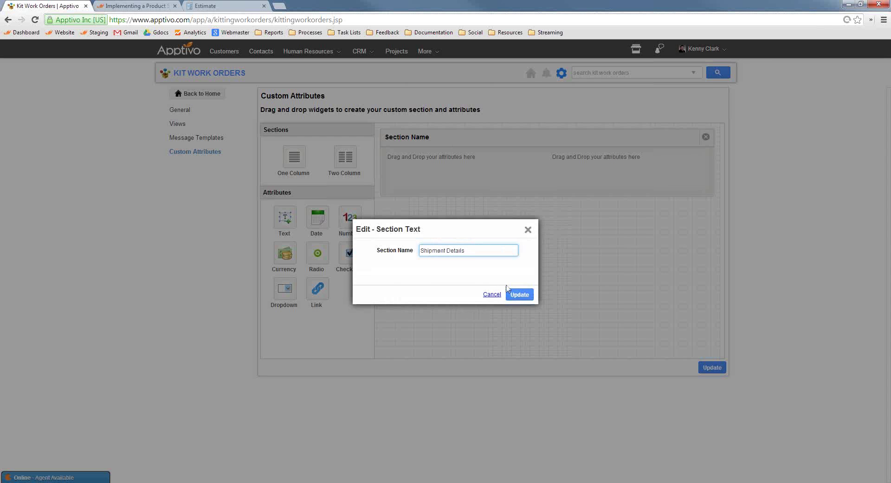
{"action": "left_click", "coordinate": [519, 295]}
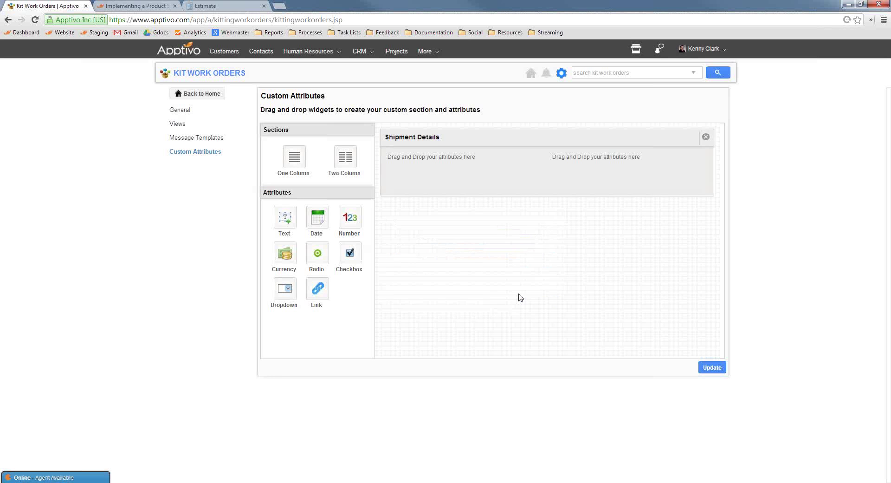
Add two date fields named Target Ship Date and Actual Ship Date.
{"action": "left_click_drag", "start_coordinate": [319, 229], "coordinate": [436, 168]}
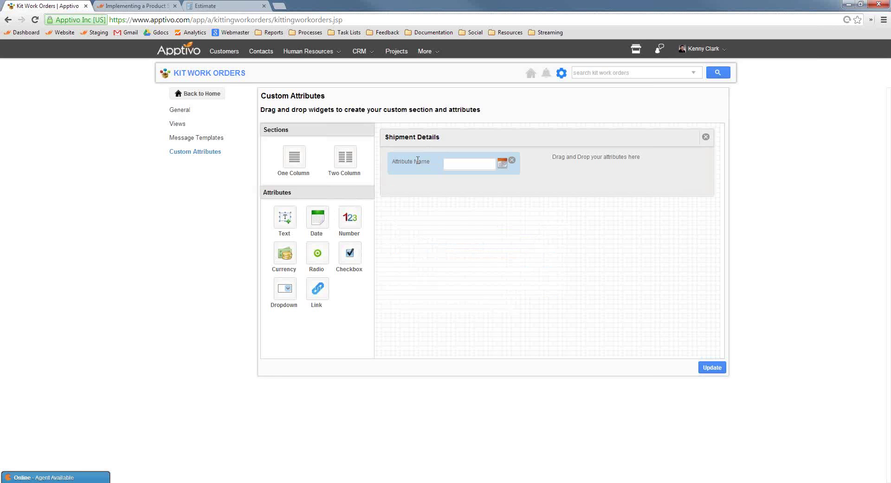
{"action": "left_click", "coordinate": [417, 160]}
{"action": "type", "text": "Ship"}
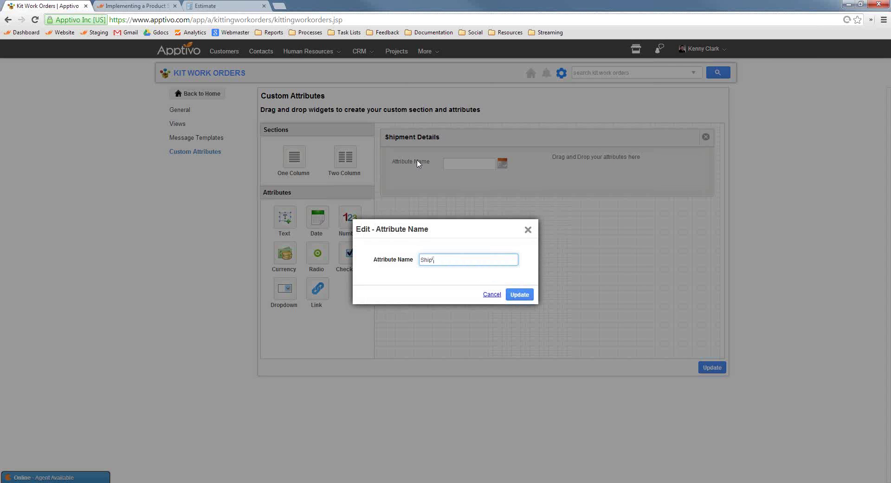
{"action": "type", "text": " Date"}
{"action": "left_click", "coordinate": [520, 296]}
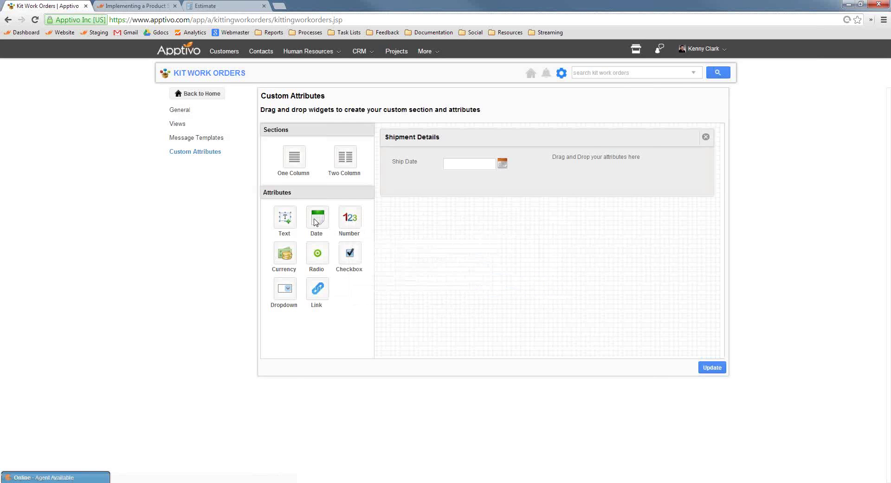
{"action": "left_click_drag", "start_coordinate": [488, 212], "coordinate": [566, 165]}
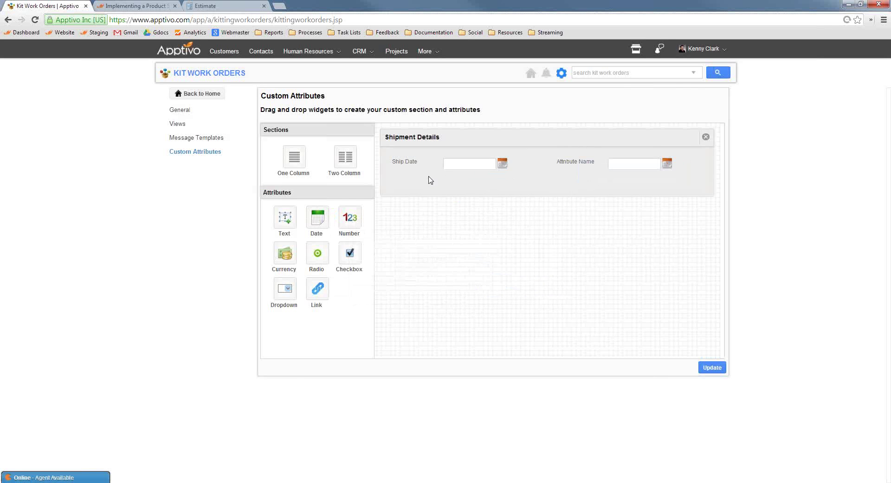
{"action": "left_click", "coordinate": [411, 164]}
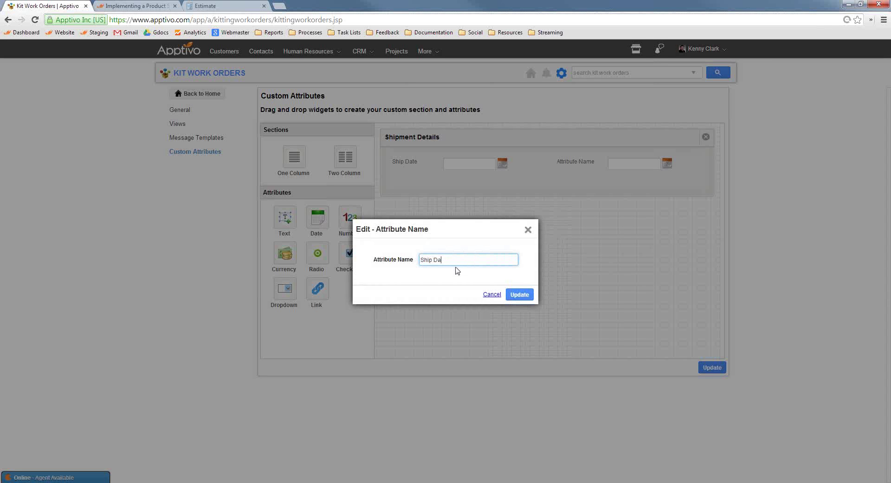
{"action": "key", "text": "BackSpace"}
{"action": "key", "text": "ctrl+a"}
{"action": "type", "text": "Target Ship Date"}
{"action": "left_click", "coordinate": [519, 294]}
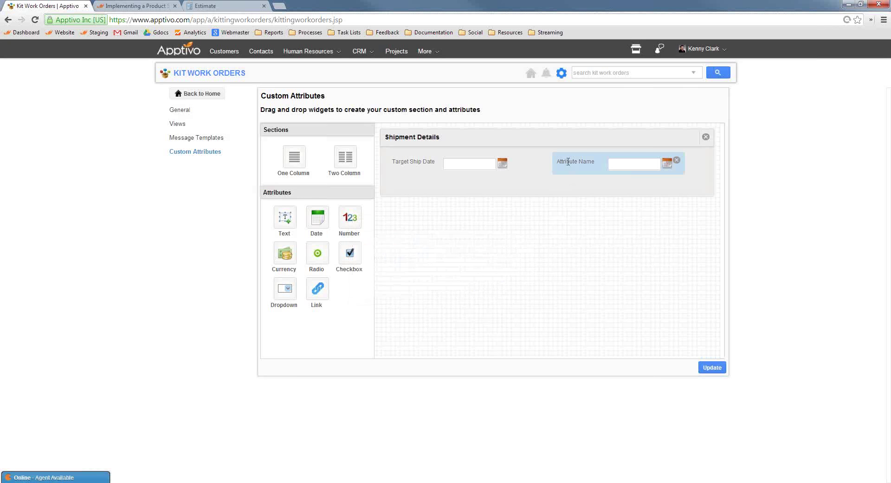
{"action": "left_click", "coordinate": [576, 185]}
{"action": "type", "text": "Actual Ship"}
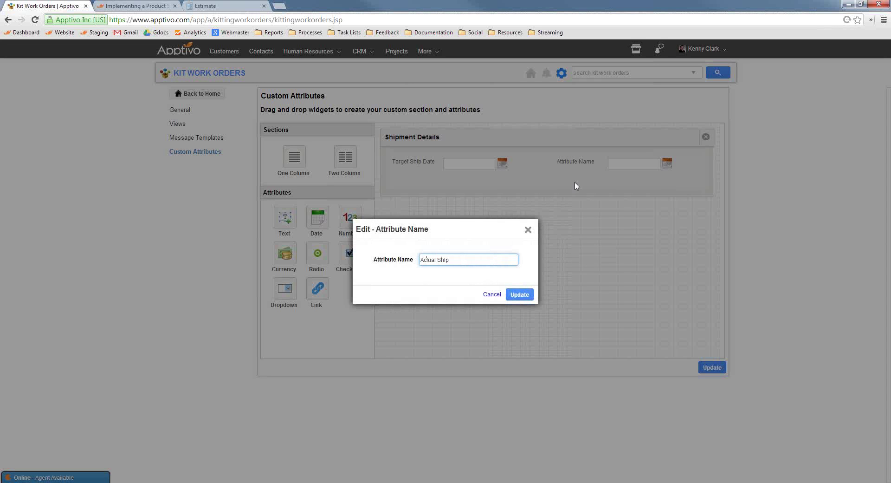
{"action": "type", "text": " Date"}
{"action": "left_click", "coordinate": [519, 294]}
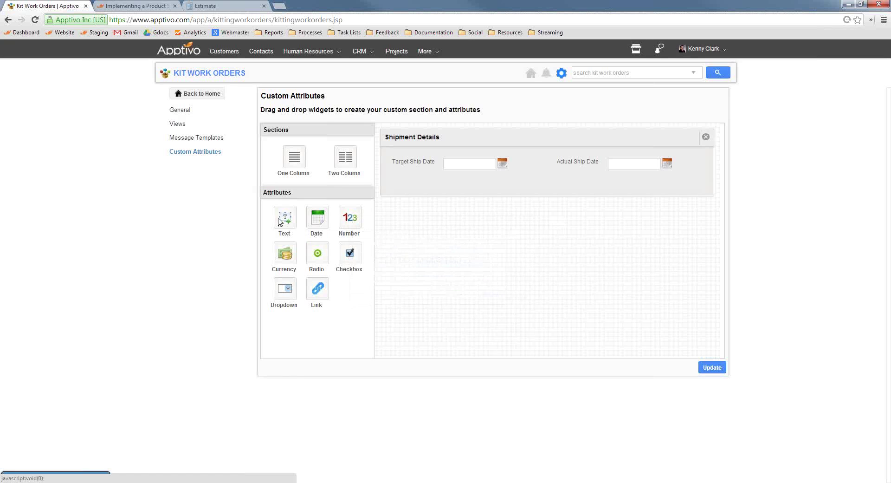
Add two text fields named Tracking ID # and Shipped By.
{"action": "left_click_drag", "start_coordinate": [284, 217], "coordinate": [427, 181]}
{"action": "left_click", "coordinate": [422, 194]}
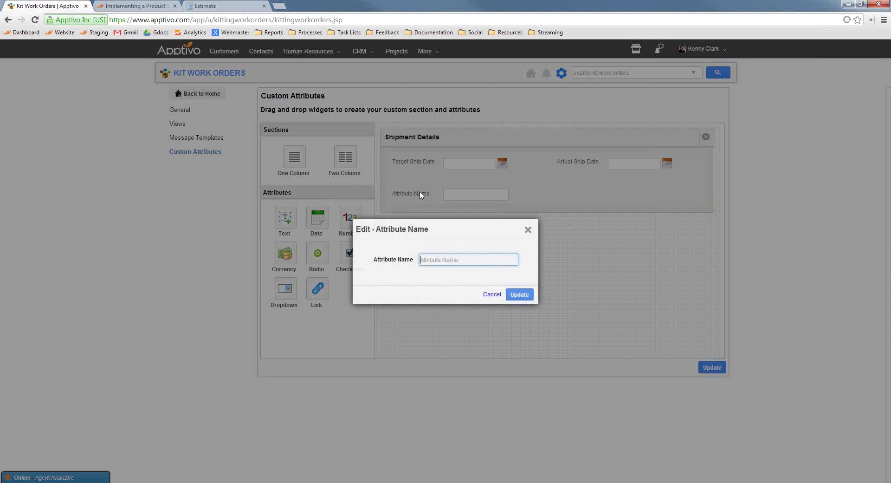
{"action": "type", "text": "Tracking ID #"}
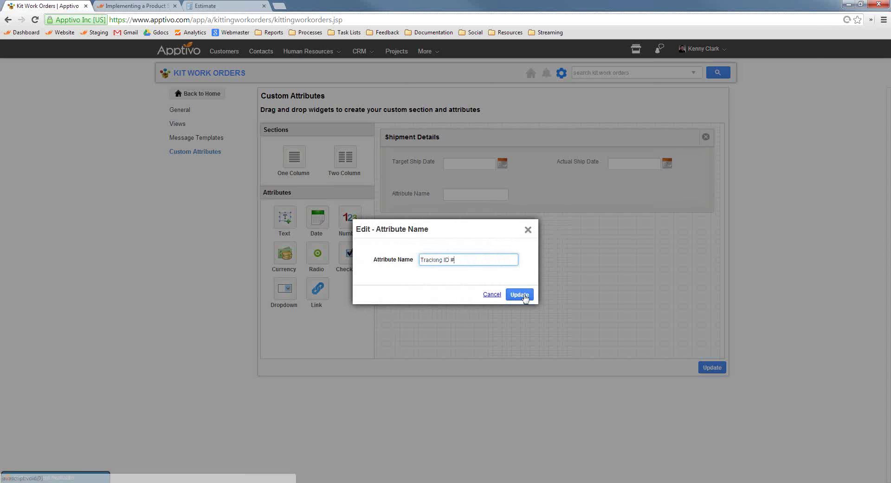
{"action": "left_click", "coordinate": [520, 295]}
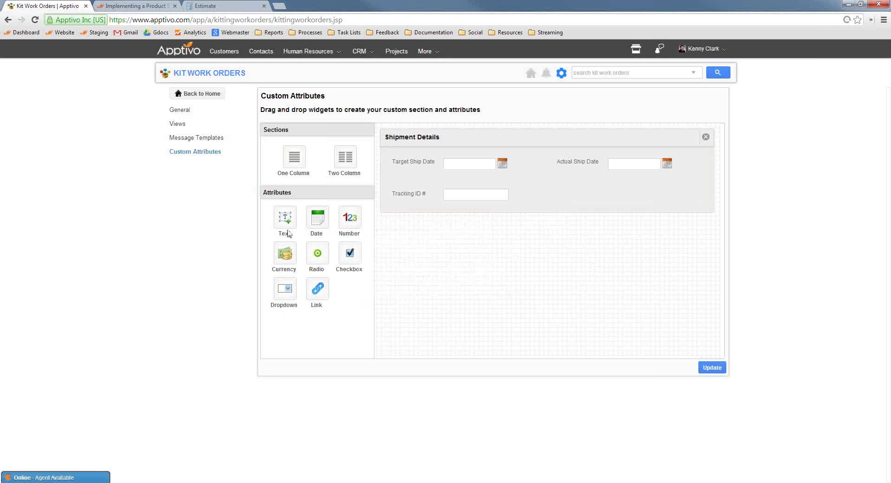
{"action": "left_click_drag", "start_coordinate": [285, 218], "coordinate": [600, 190]}
{"action": "left_click", "coordinate": [576, 195]}
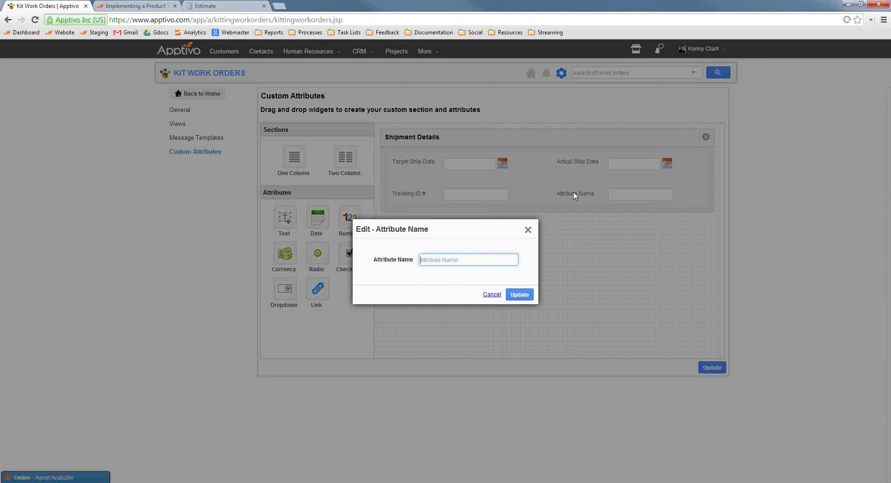
{"action": "type", "text": "Shipped By"}
{"action": "left_click", "coordinate": [520, 294]}
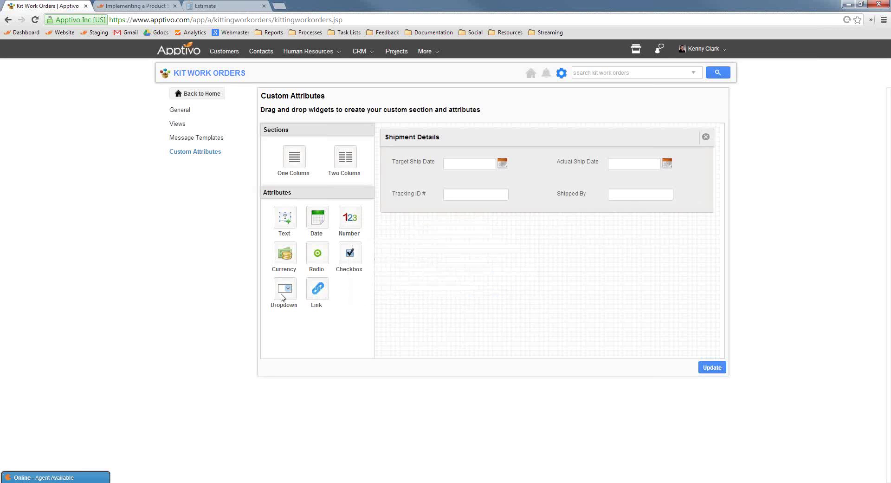
Add a dropdown field named Method to Shipment Details.
{"action": "left_click_drag", "start_coordinate": [288, 301], "coordinate": [438, 232]}
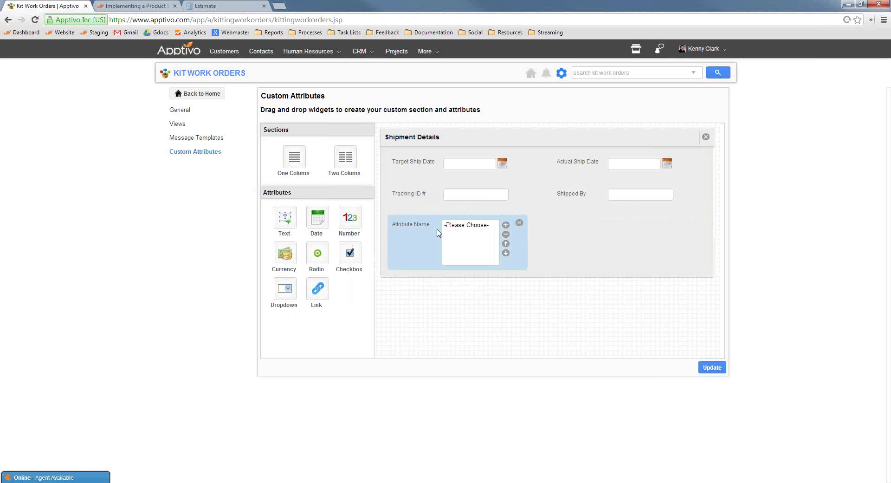
{"action": "left_click", "coordinate": [412, 225]}
{"action": "type", "text": "Method"}
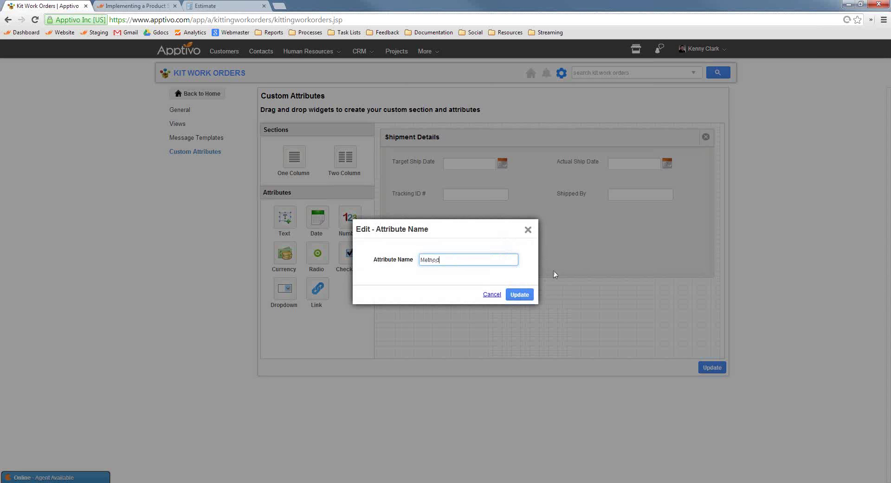
{"action": "left_click", "coordinate": [519, 295]}
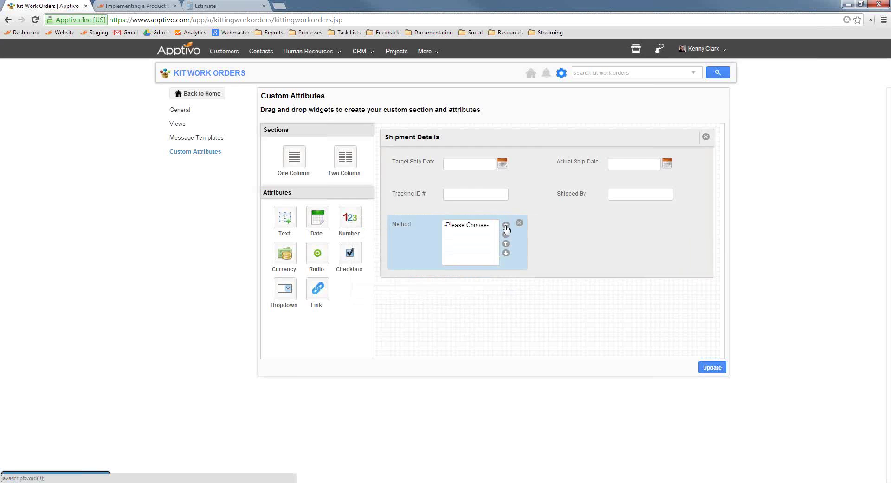
Give Method the options UPS Ground and UPS 2-Day Air, save, and return to Kit Work Orders home.
{"action": "left_click", "coordinate": [506, 227]}
{"action": "type", "text": "UPS Gro"}
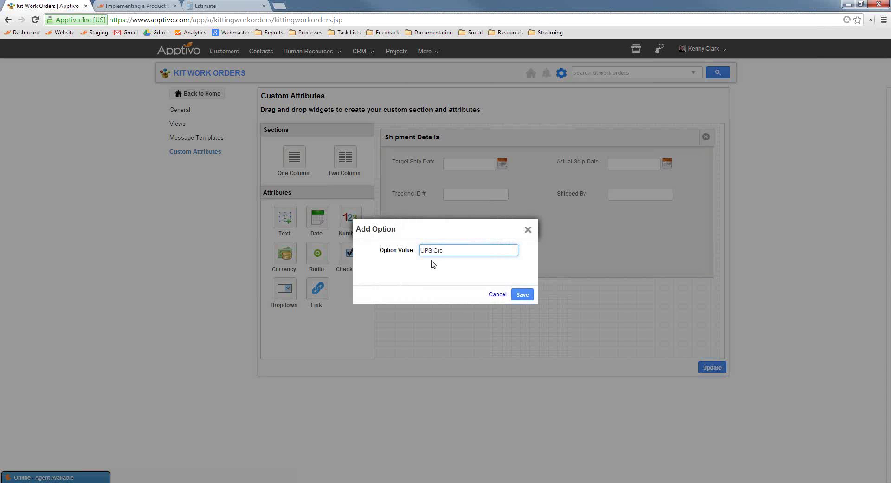
{"action": "type", "text": "und"}
{"action": "left_click", "coordinate": [525, 297]}
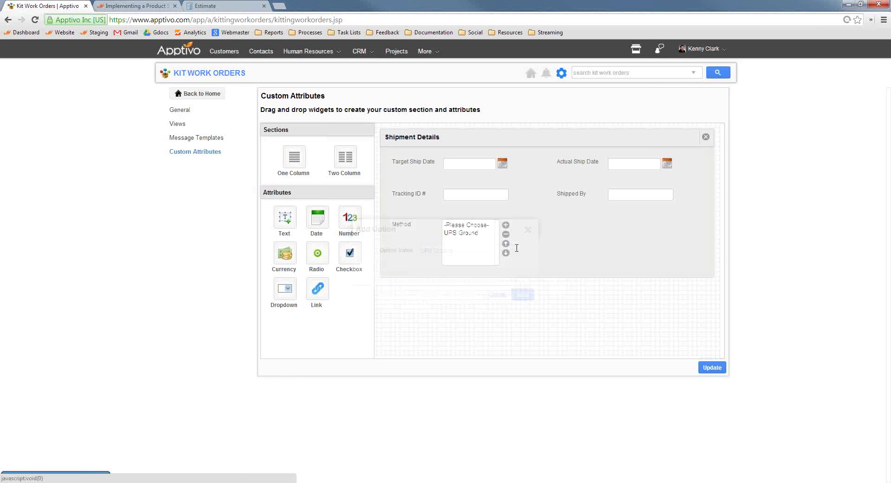
{"action": "left_click", "coordinate": [506, 226]}
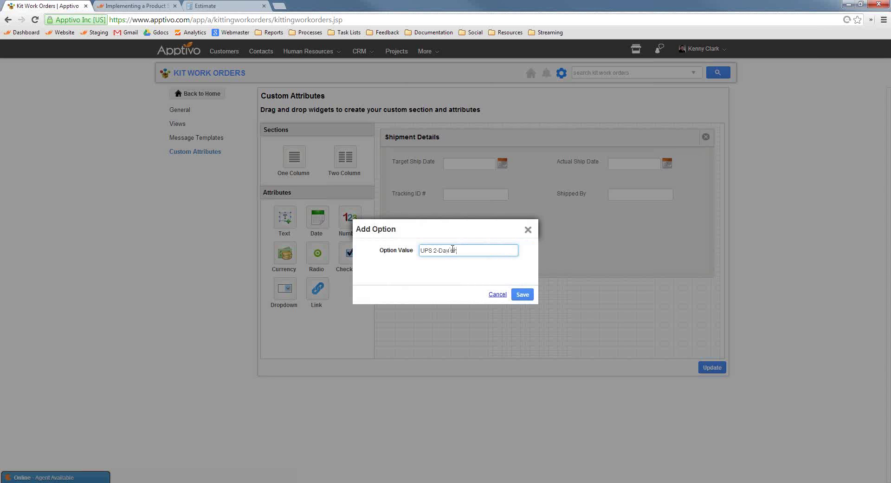
{"action": "type", "text": "UPS 2-Day Air"}
{"action": "left_click", "coordinate": [522, 294]}
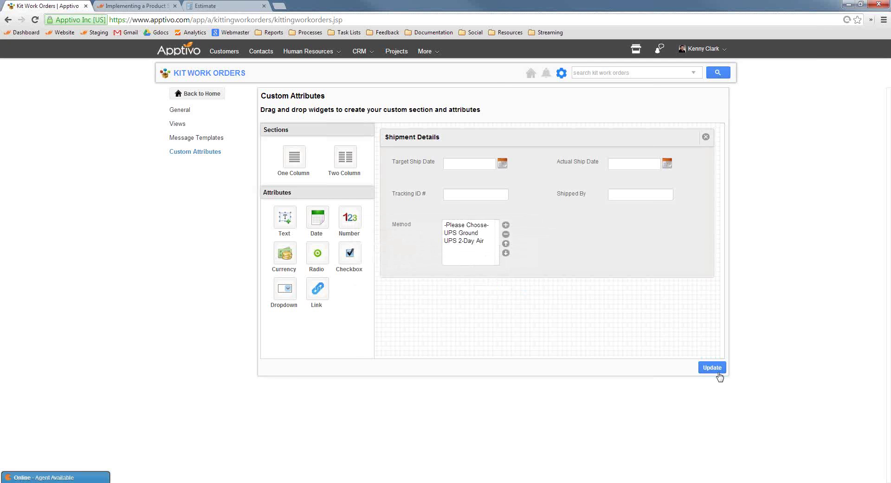
{"action": "left_click", "coordinate": [715, 370]}
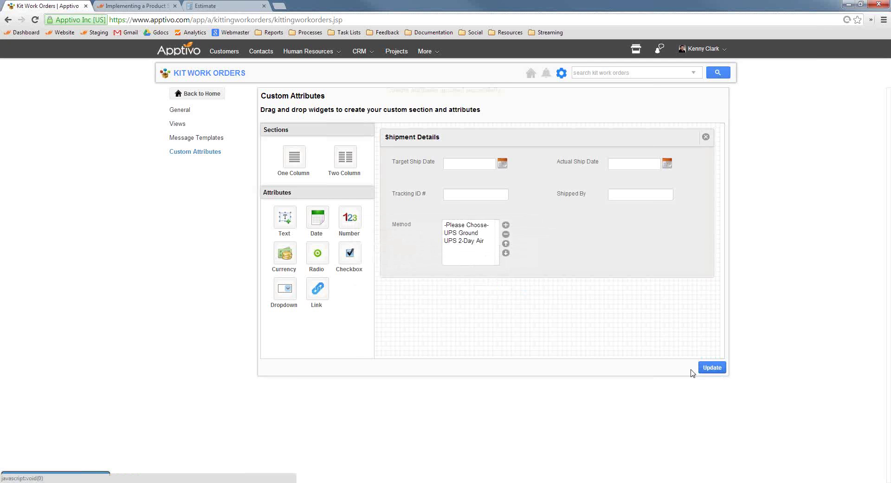
{"action": "left_click", "coordinate": [200, 95]}
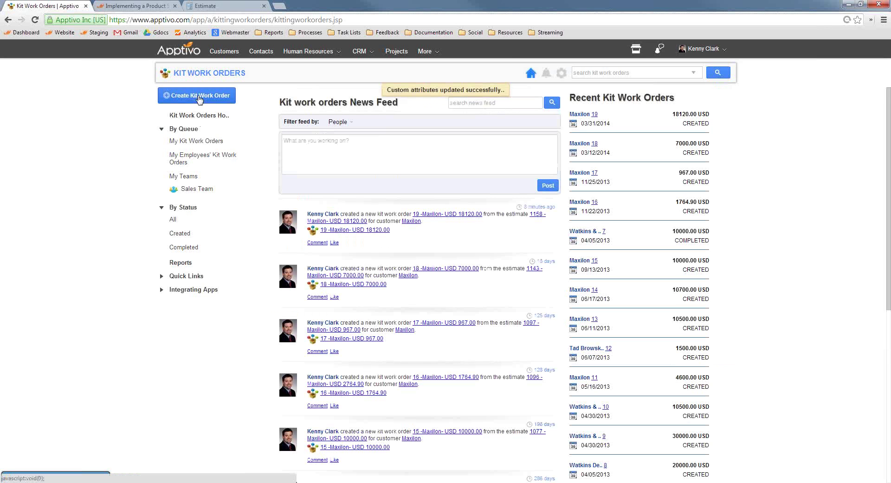
Edit kit work order 19, setting both Target and Actual Ship Date to 04/03/2014.
{"action": "left_click", "coordinate": [599, 115]}
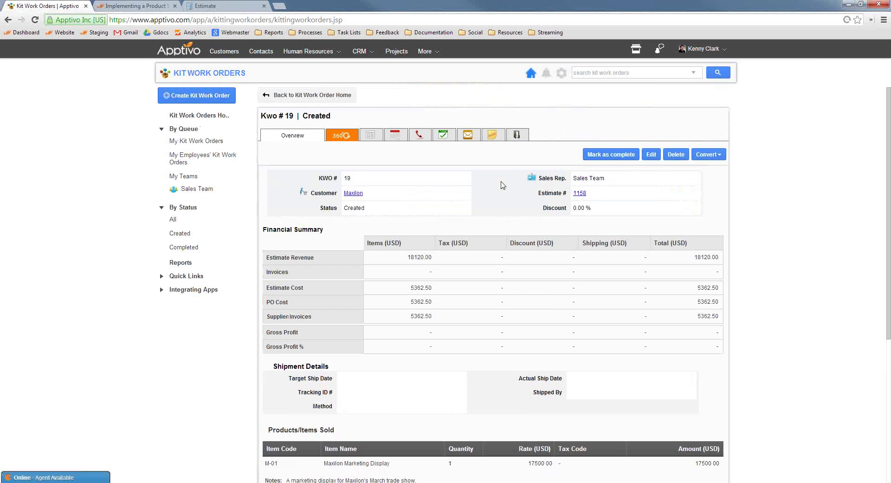
{"action": "left_click", "coordinate": [652, 155]}
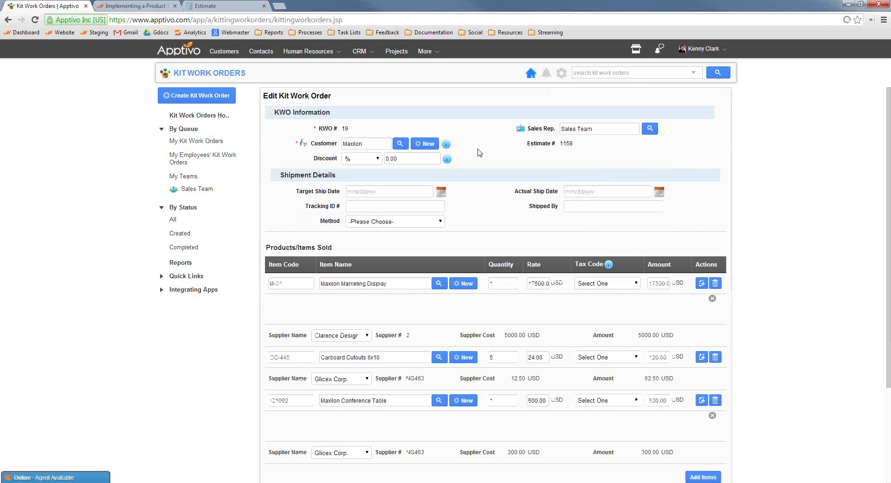
{"action": "left_click", "coordinate": [441, 192]}
{"action": "left_click", "coordinate": [473, 259]}
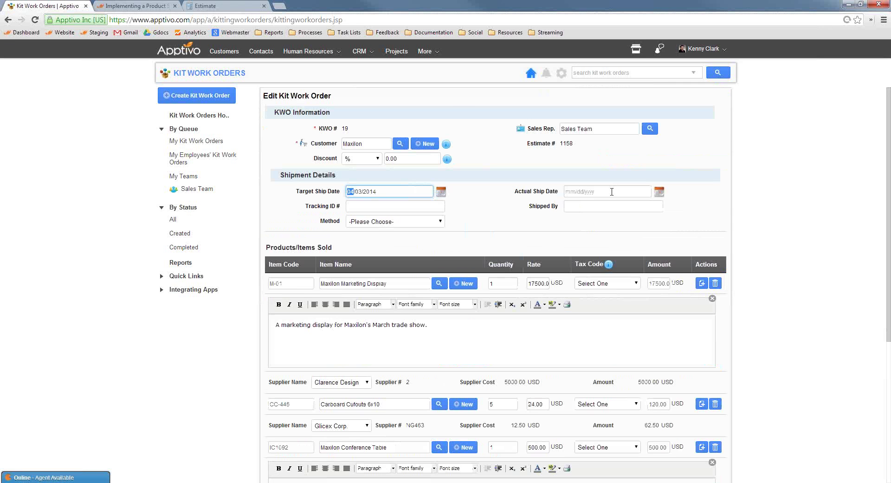
{"action": "left_click", "coordinate": [659, 192]}
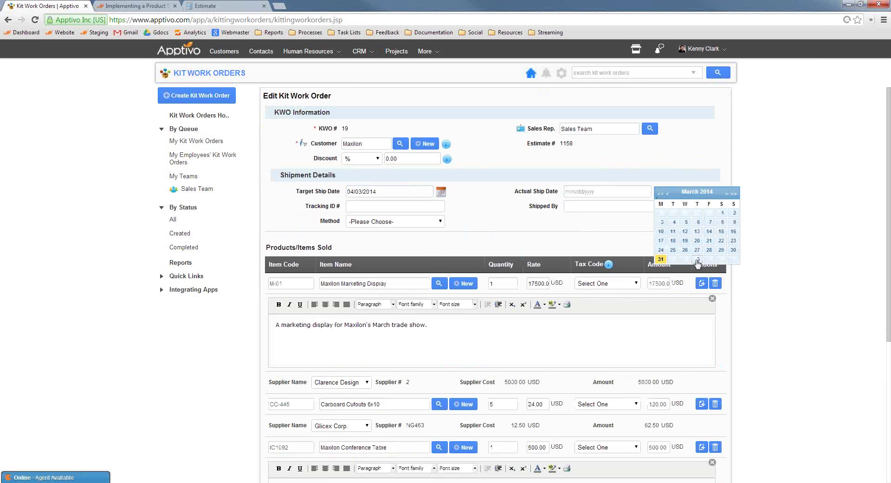
{"action": "left_click", "coordinate": [698, 260]}
Enter the tracking number and shipper's name, choose UPS 2-Day Air, and save the order.
{"action": "left_click", "coordinate": [377, 206]}
{"action": "type", "text": "782378274"}
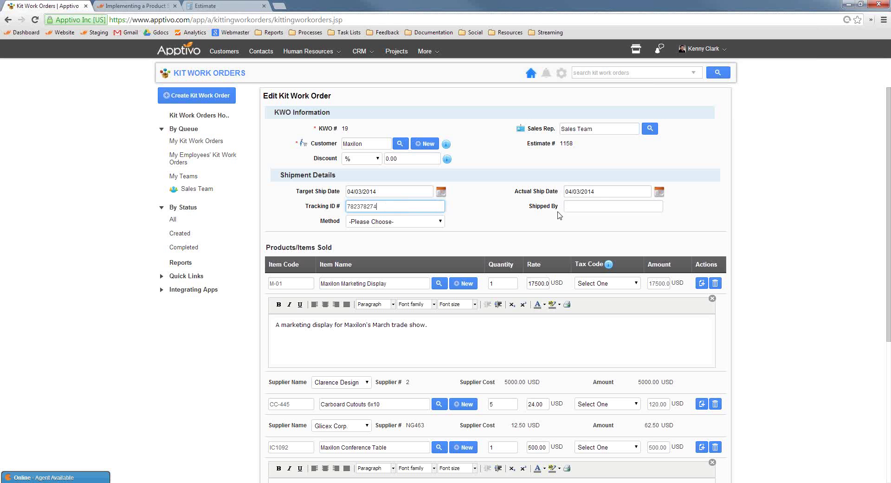
{"action": "left_click", "coordinate": [587, 206]}
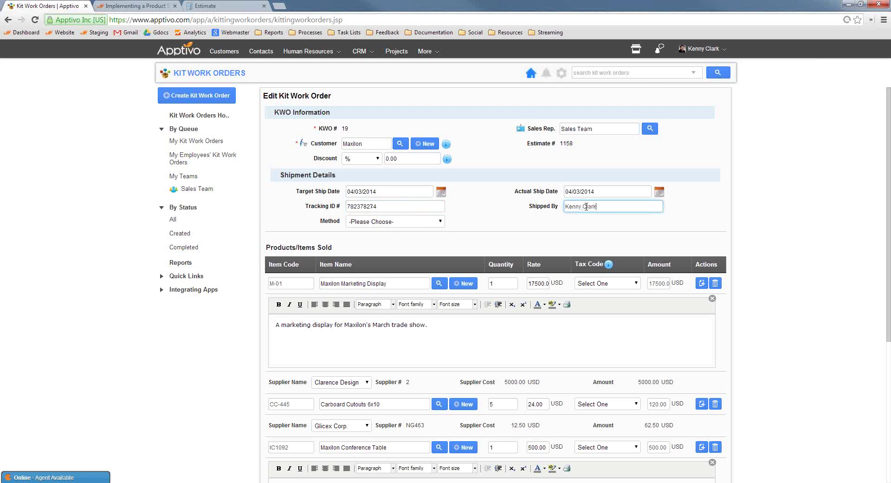
{"action": "left_click", "coordinate": [392, 221]}
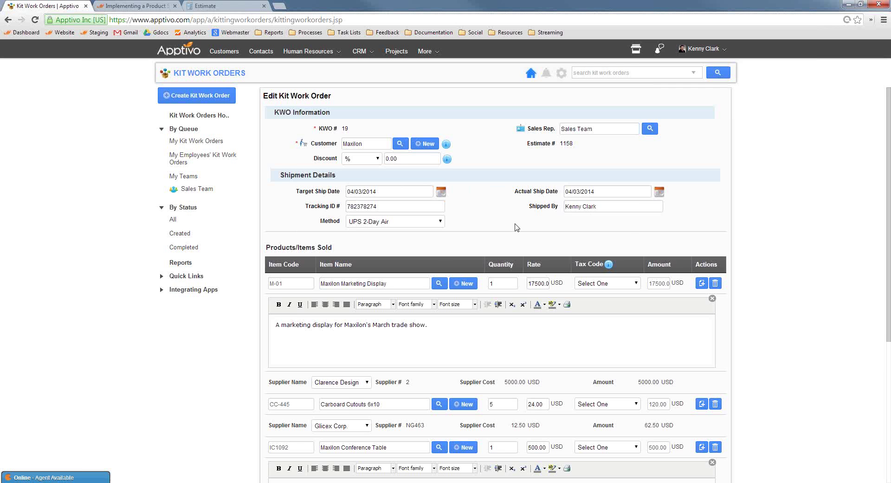
{"action": "scroll", "coordinate": [511, 227], "scroll_direction": "down", "scroll_amount": 5}
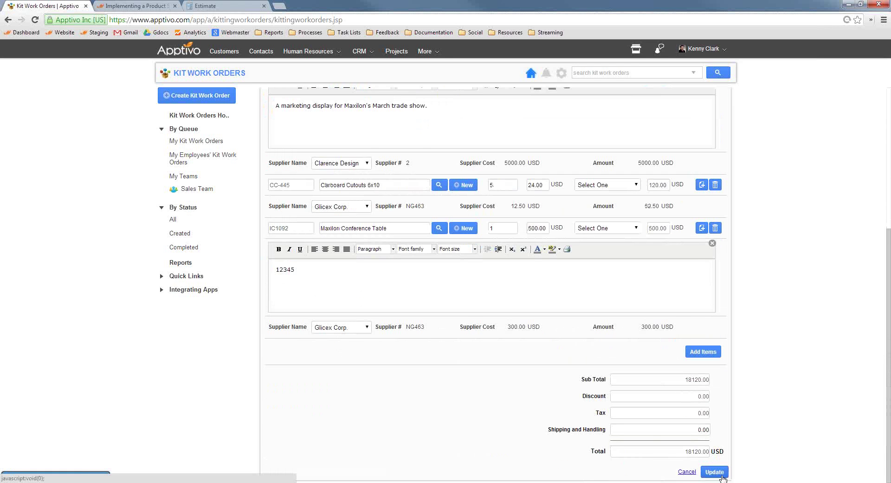
{"action": "left_click", "coordinate": [715, 472]}
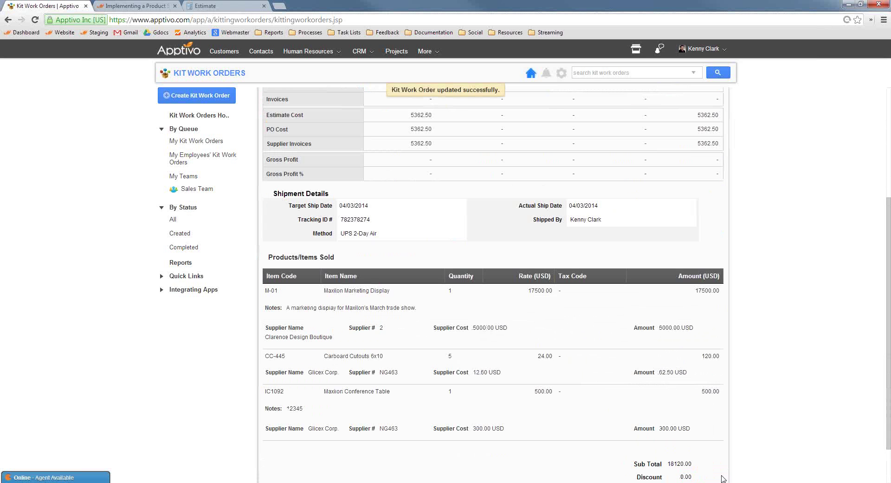
Mark kit work order 19 as complete so its status becomes Completed.
{"action": "scroll", "coordinate": [723, 478], "scroll_direction": "up", "scroll_amount": 4}
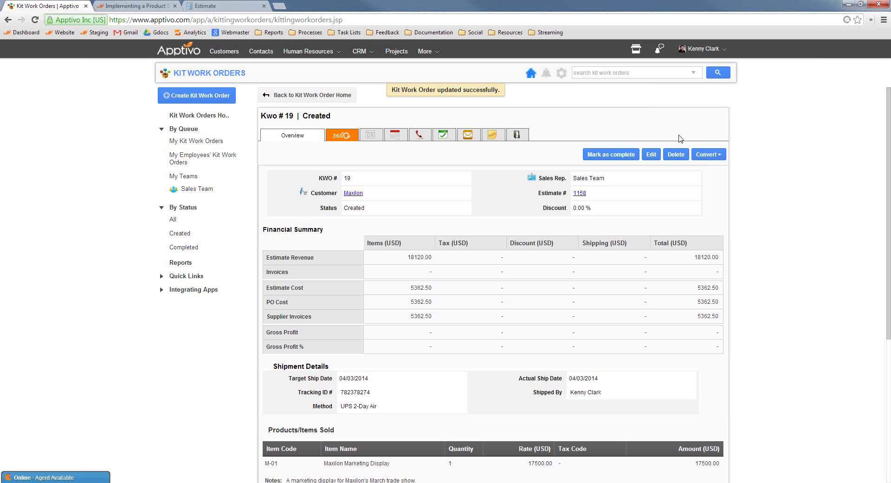
{"action": "left_click", "coordinate": [706, 155]}
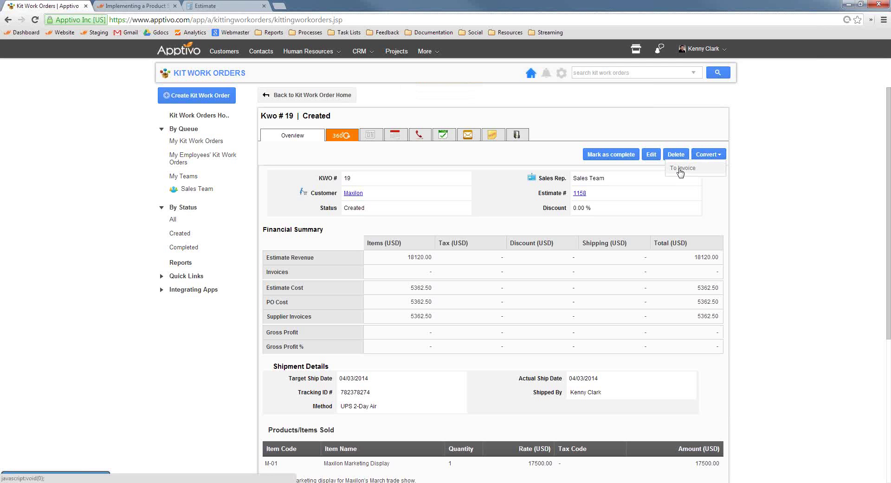
{"action": "left_click", "coordinate": [612, 154]}
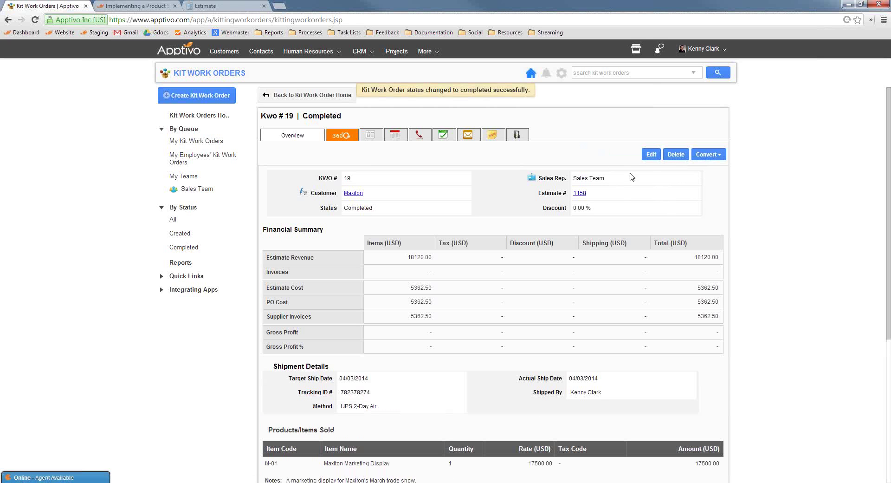
{"action": "left_click", "coordinate": [705, 156]}
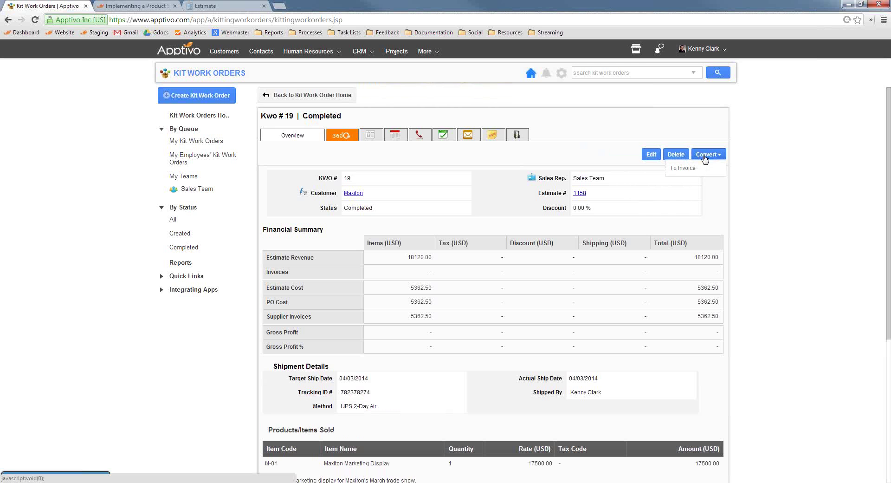
Convert the work order to invoice 1230 and review the prefilled invoice totalling 18120.00.
{"action": "left_click", "coordinate": [684, 170]}
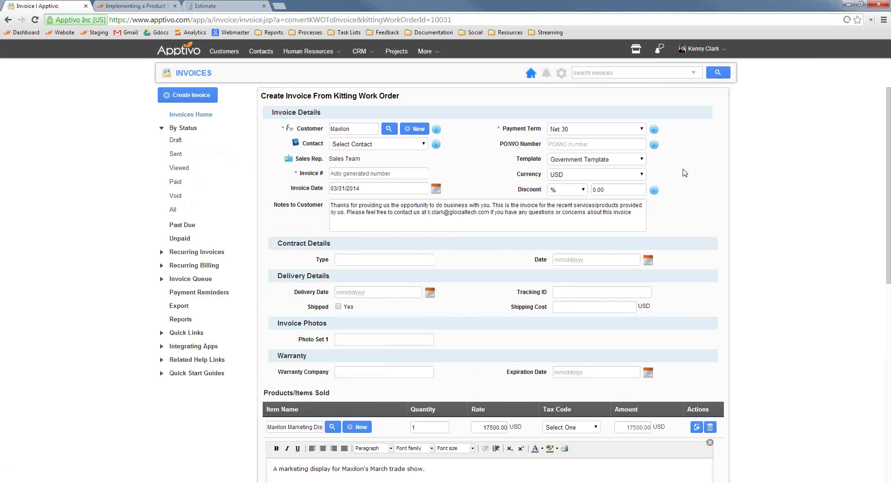
{"action": "scroll", "coordinate": [700, 178], "scroll_direction": "down", "scroll_amount": 1}
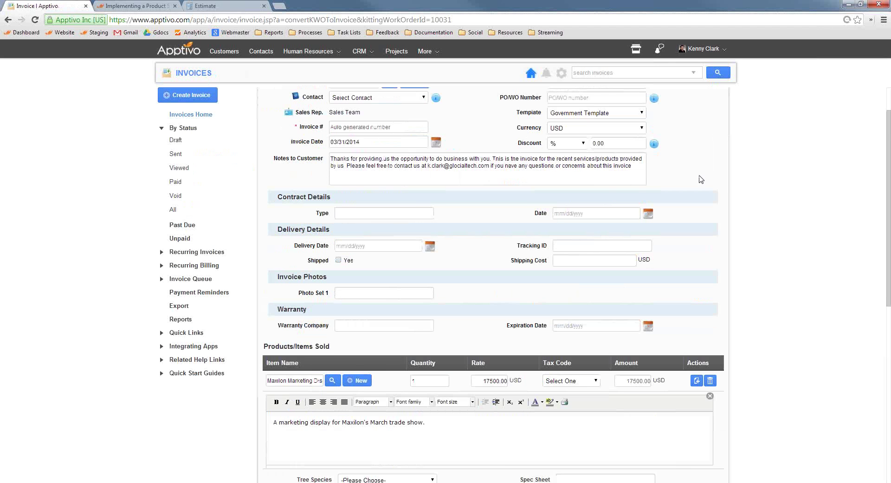
{"action": "scroll", "coordinate": [701, 179], "scroll_direction": "down", "scroll_amount": 1}
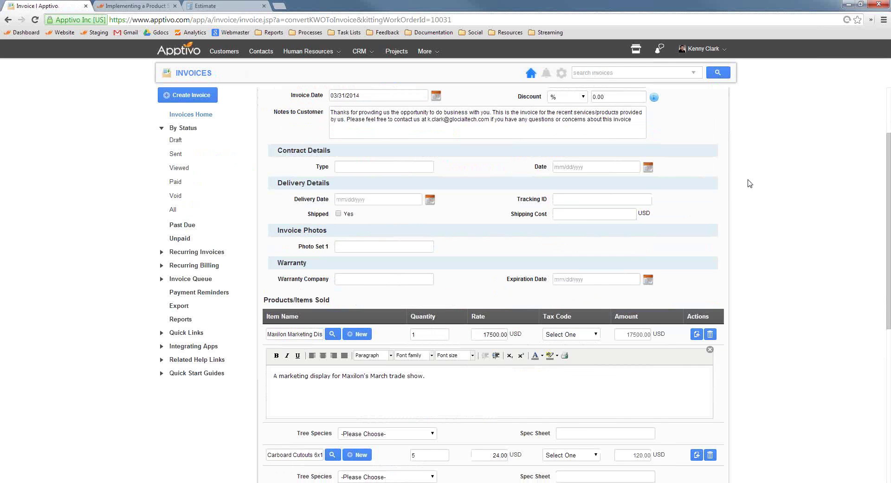
{"action": "scroll", "coordinate": [749, 182], "scroll_direction": "down", "scroll_amount": 1}
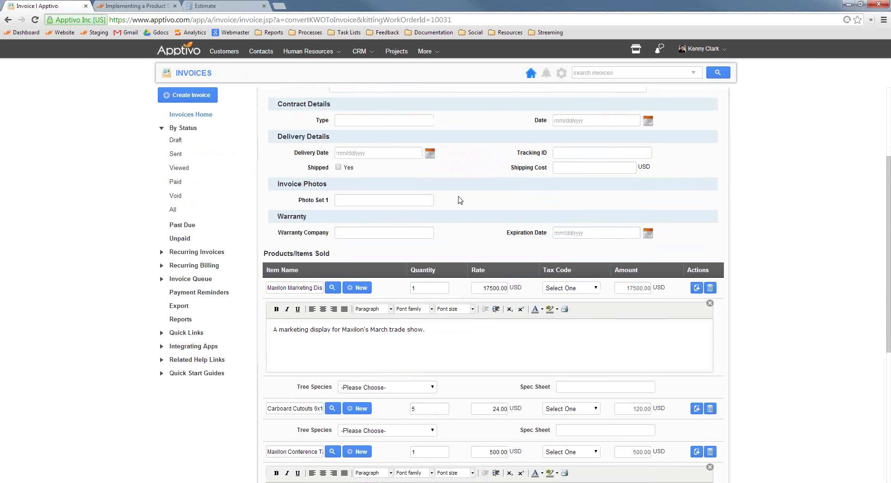
{"action": "scroll", "coordinate": [460, 200], "scroll_direction": "down", "scroll_amount": 7}
{"action": "scroll", "coordinate": [462, 213], "scroll_direction": "up", "scroll_amount": 4}
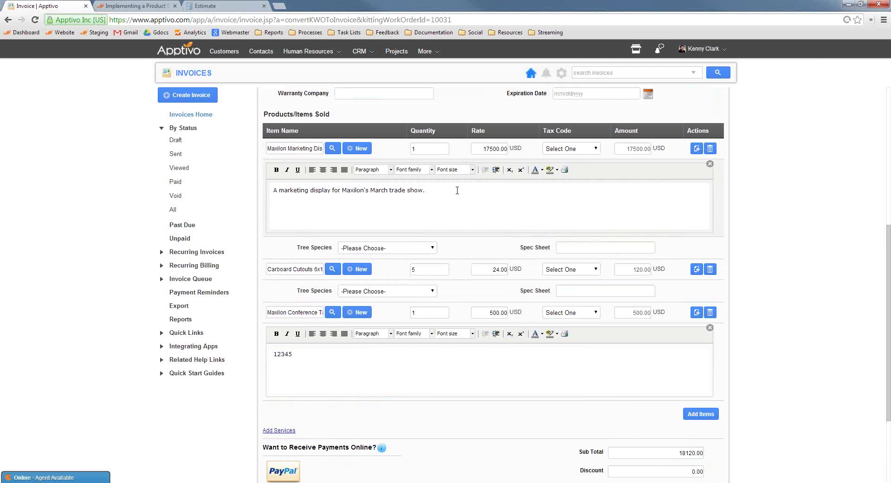
{"action": "scroll", "coordinate": [516, 278], "scroll_direction": "down", "scroll_amount": 1}
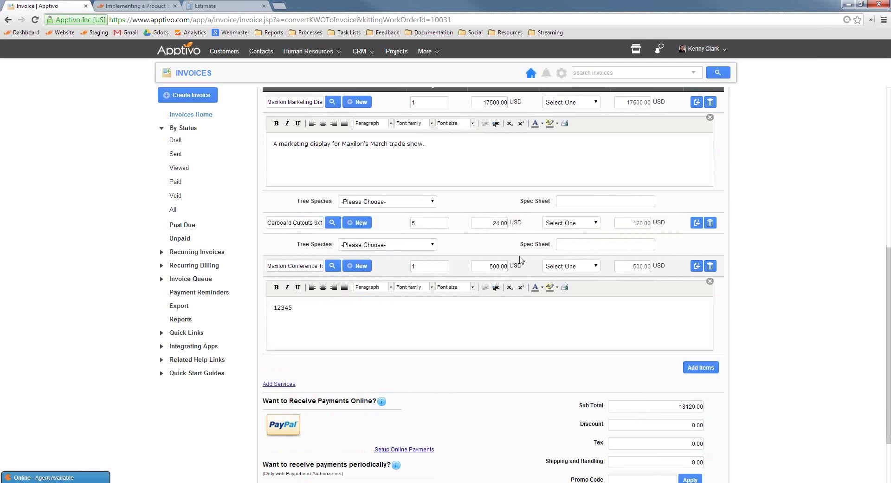
{"action": "scroll", "coordinate": [459, 277], "scroll_direction": "down", "scroll_amount": 2}
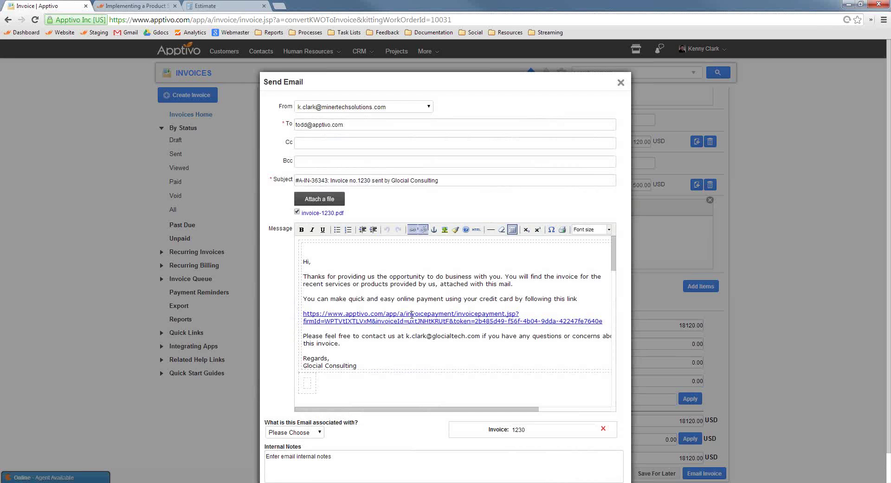
Copy invoice 1230's online payment link and close the email unsent.
{"action": "triple_click", "coordinate": [411, 315]}
{"action": "key", "text": "ctrl+c"}
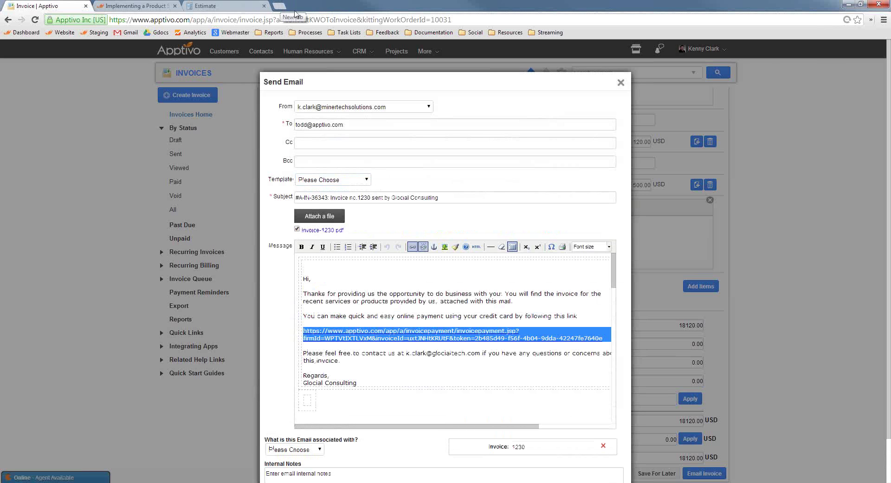
{"action": "left_click", "coordinate": [621, 83]}
Load the copied payment link in a new tab to view invoice 1230's payment page.
{"action": "left_click", "coordinate": [281, 6]}
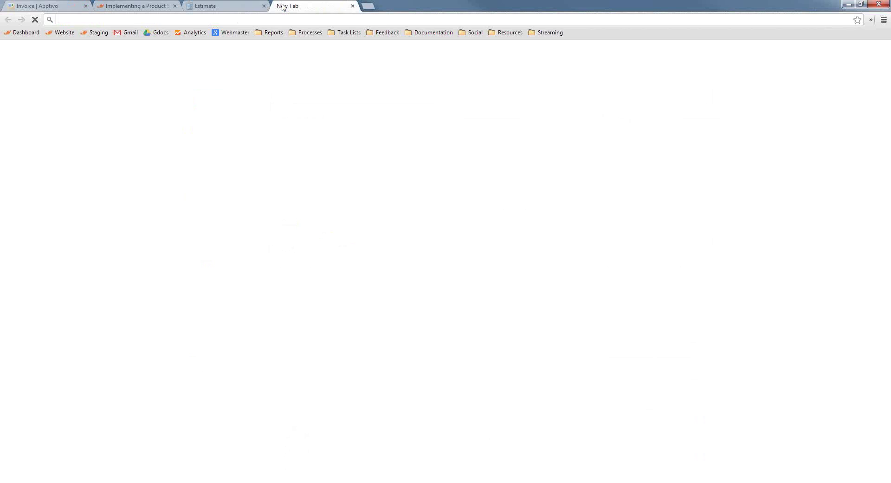
{"action": "key", "text": "ctrl+v"}
{"action": "key", "text": "Return"}
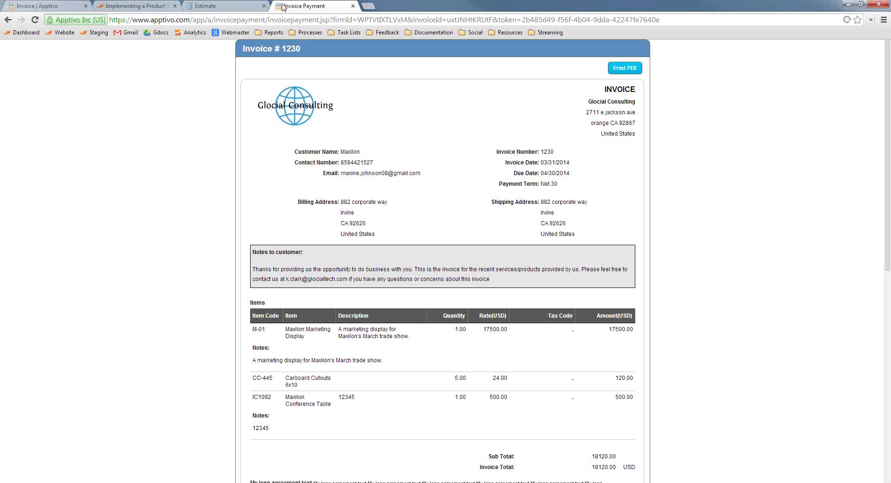
{"action": "scroll", "coordinate": [398, 297], "scroll_direction": "down", "scroll_amount": 9}
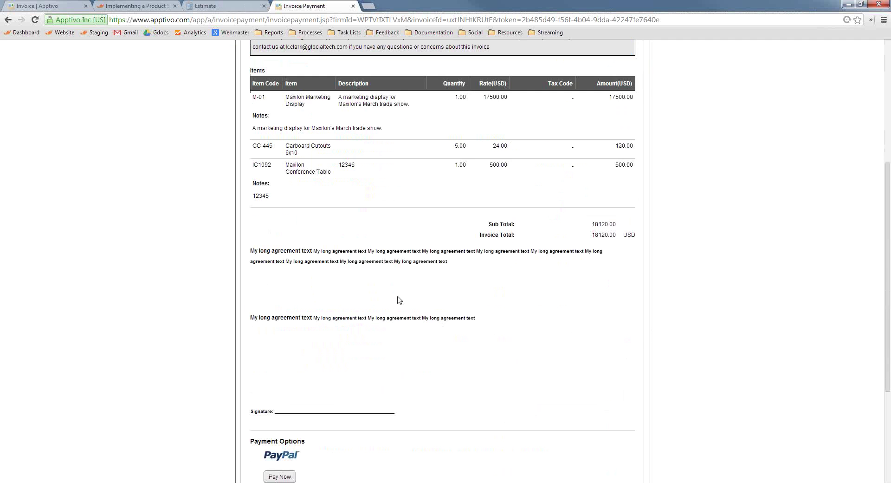
Close the payment preview tab and the Estimate 1158 tab.
{"action": "left_click", "coordinate": [353, 6]}
{"action": "left_click", "coordinate": [214, 5]}
{"action": "scroll", "coordinate": [325, 121], "scroll_direction": "up", "scroll_amount": 2}
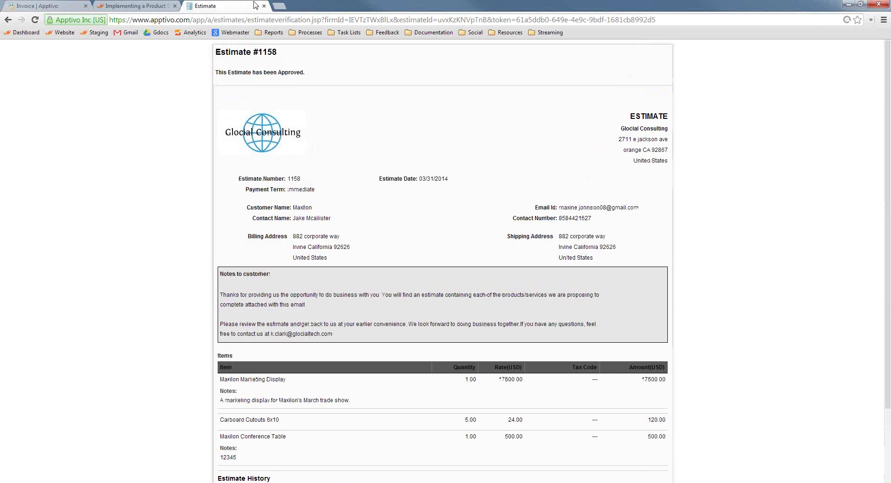
{"action": "left_click", "coordinate": [264, 6]}
Record a Check payment with its reference number on invoice 1230, marking it paid.
{"action": "left_click", "coordinate": [52, 6]}
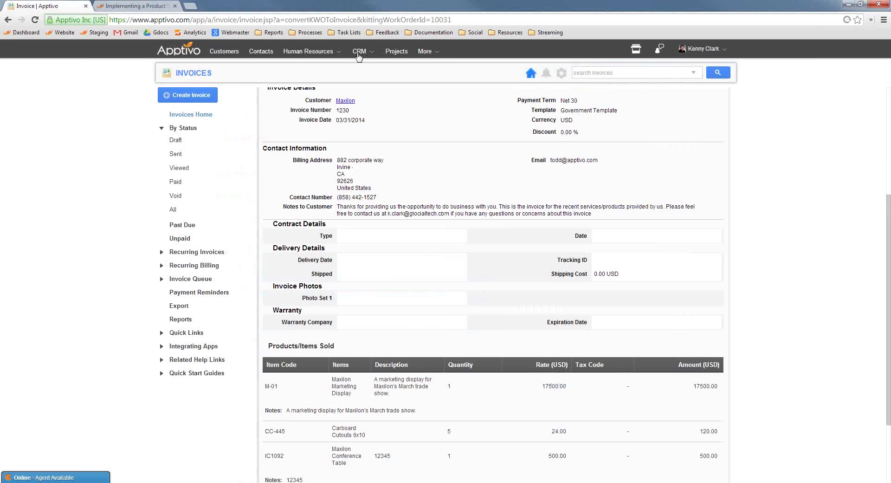
{"action": "scroll", "coordinate": [687, 172], "scroll_direction": "up", "scroll_amount": 4}
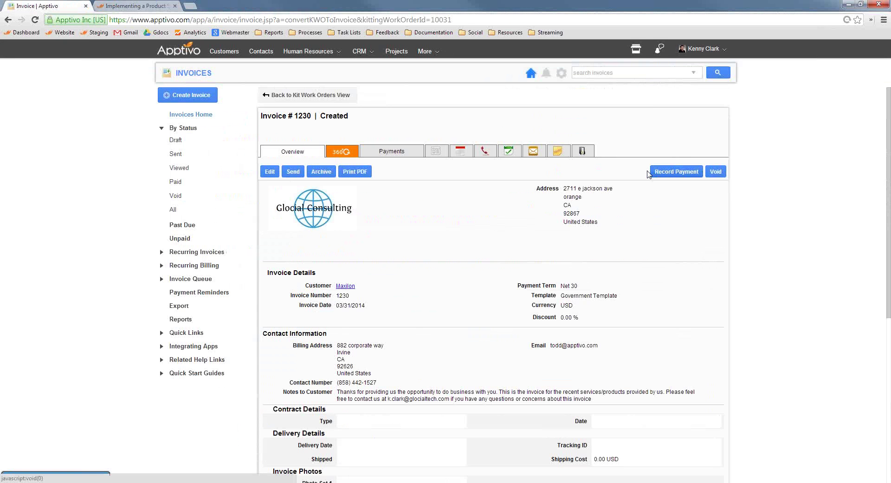
{"action": "left_click", "coordinate": [676, 171]}
{"action": "left_click", "coordinate": [334, 223]}
{"action": "left_click", "coordinate": [324, 237]}
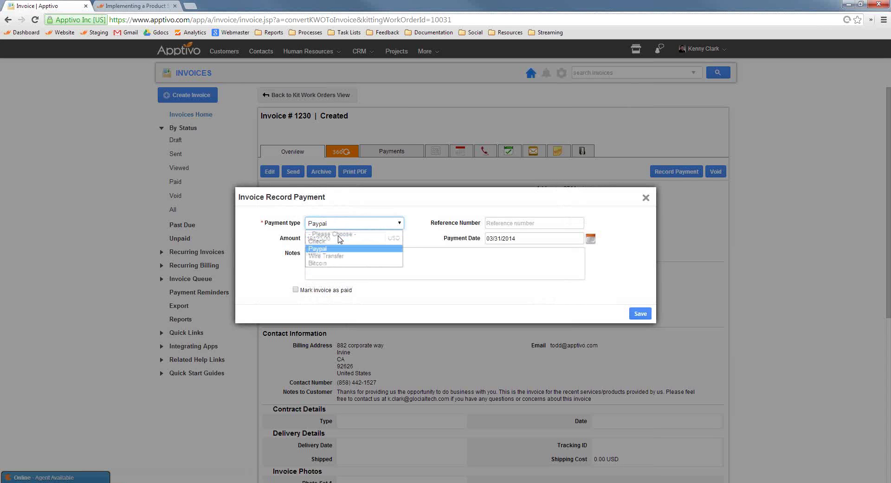
{"action": "left_click", "coordinate": [534, 223]}
{"action": "type", "text": "345345"}
{"action": "left_click", "coordinate": [295, 289]}
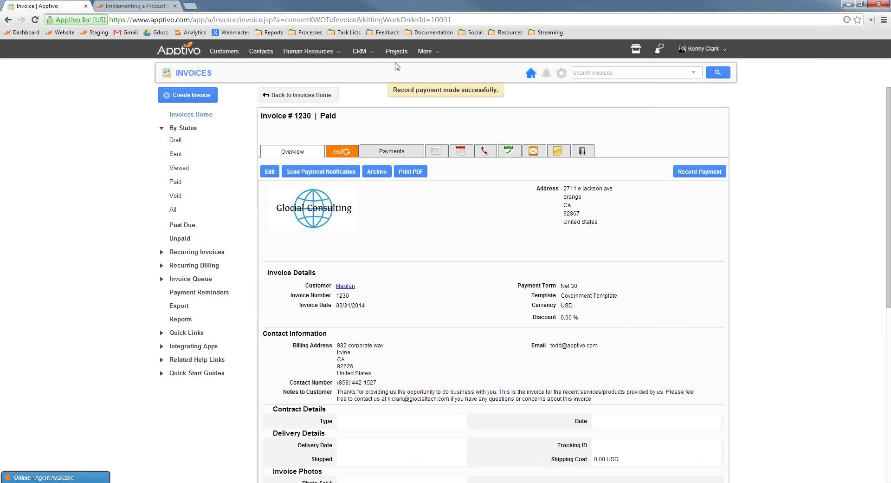
{"action": "left_click", "coordinate": [433, 54]}
Open Kit Work Order 19 from the list of completed kit work orders.
{"action": "mouse_move", "coordinate": [438, 173]}
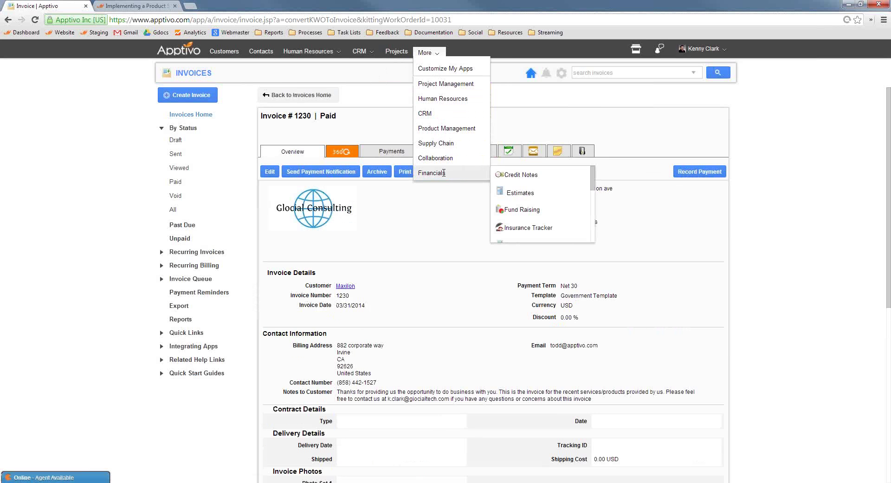
{"action": "left_click", "coordinate": [528, 214]}
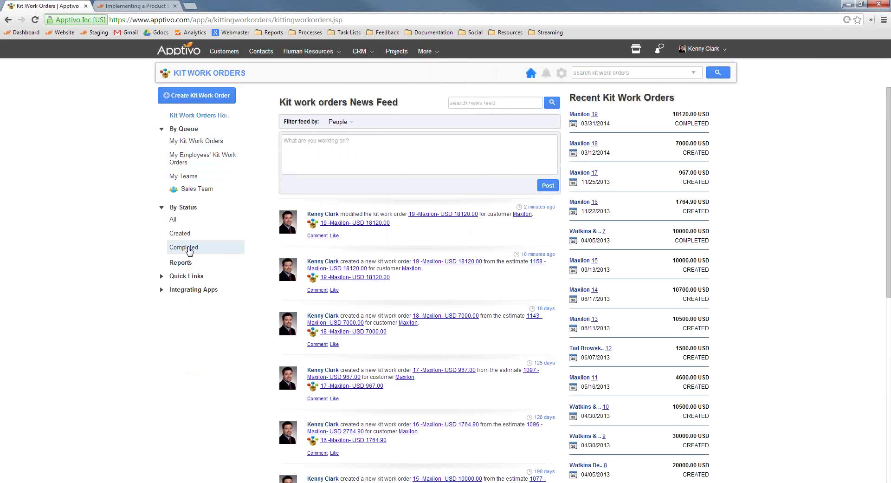
{"action": "left_click", "coordinate": [187, 248]}
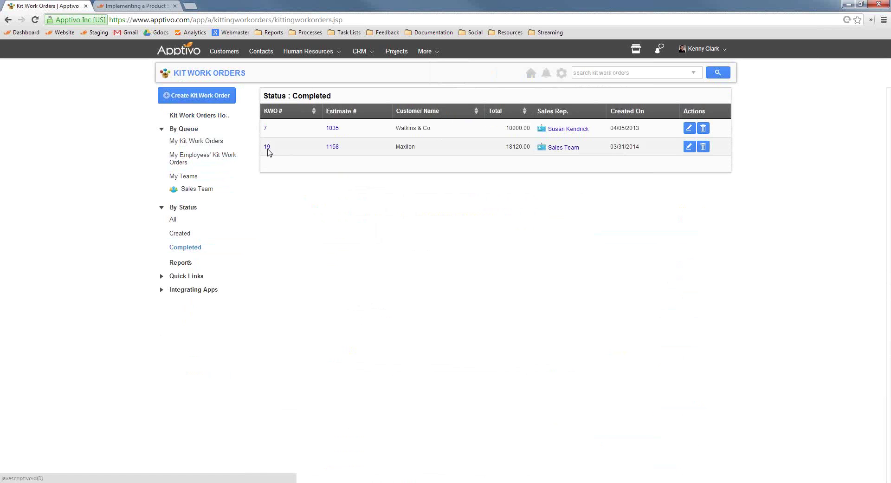
{"action": "left_click", "coordinate": [268, 148]}
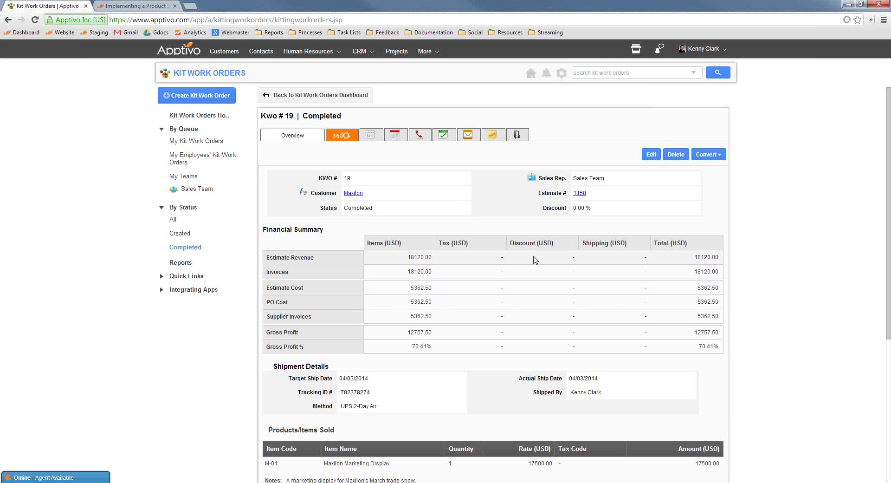
Review Kit Work Order 19's details, then go to the CRM Customers list of Large Clients.
{"action": "scroll", "coordinate": [625, 312], "scroll_direction": "down", "scroll_amount": 2}
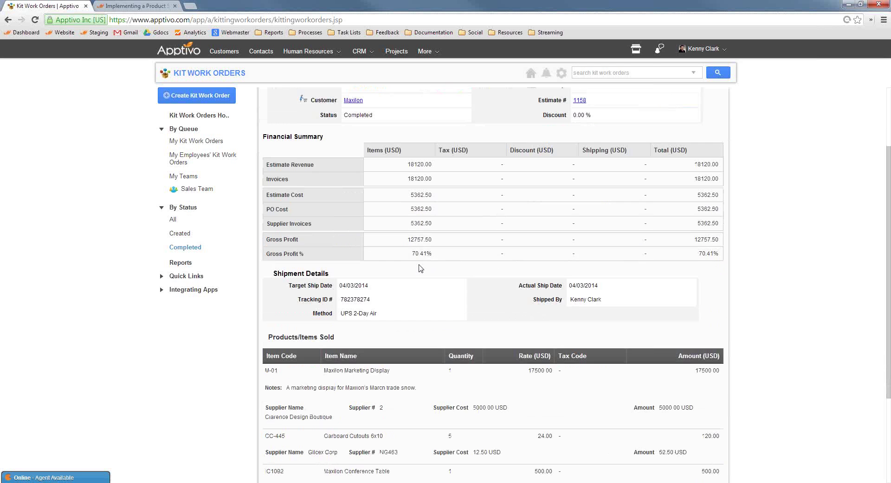
{"action": "scroll", "coordinate": [420, 190], "scroll_direction": "down", "scroll_amount": 3}
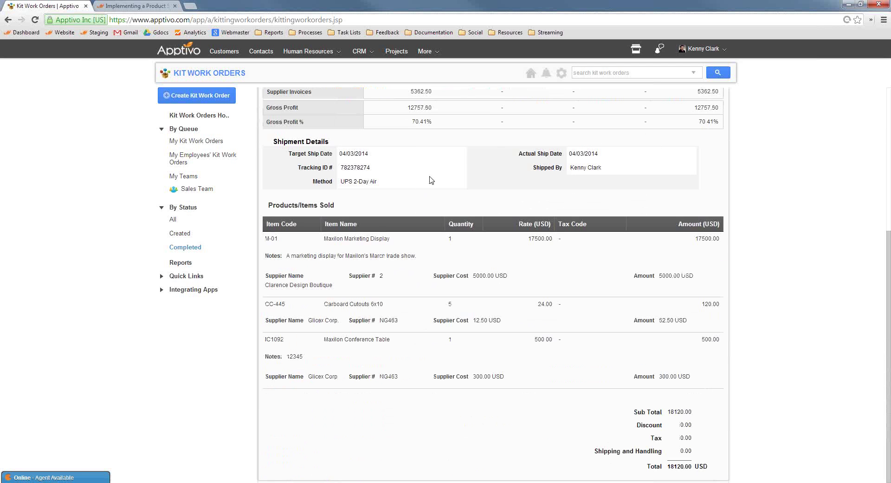
{"action": "scroll", "coordinate": [435, 181], "scroll_direction": "up", "scroll_amount": 5}
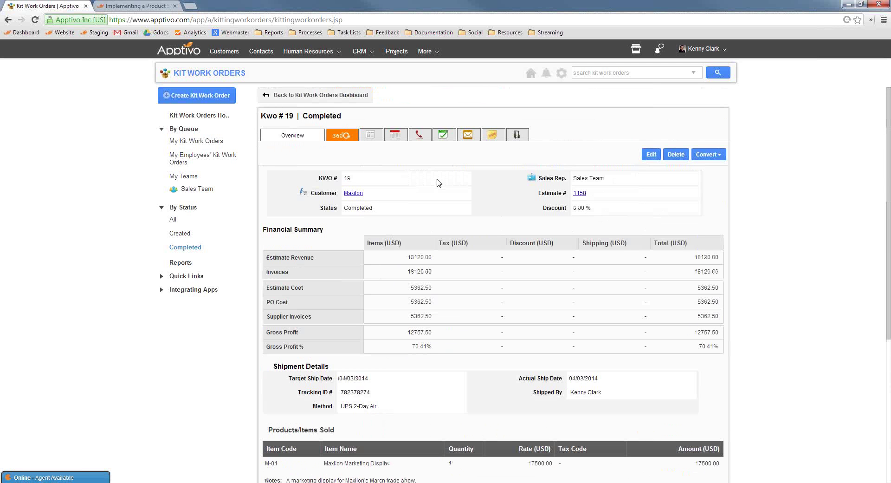
{"action": "left_click", "coordinate": [364, 52]}
{"action": "left_click", "coordinate": [384, 97]}
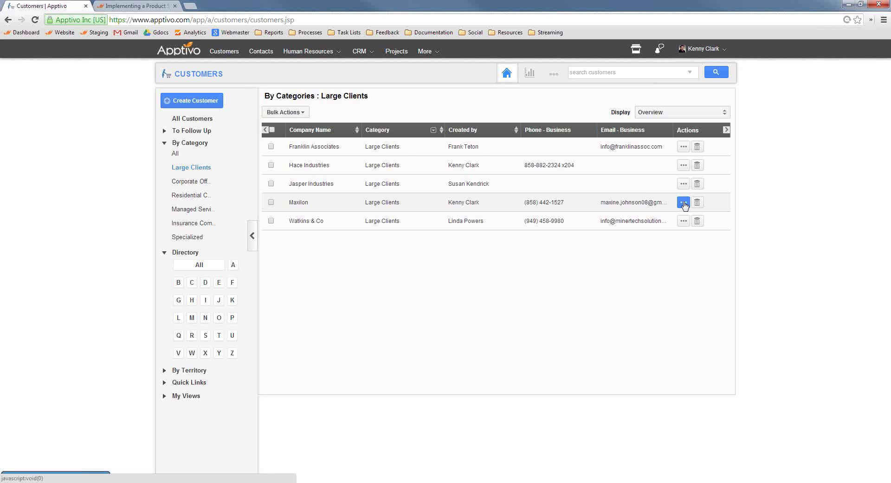
Open Maxilon's 360 view, check its record types unchanged, then open the Customers Views settings.
{"action": "left_click", "coordinate": [684, 203]}
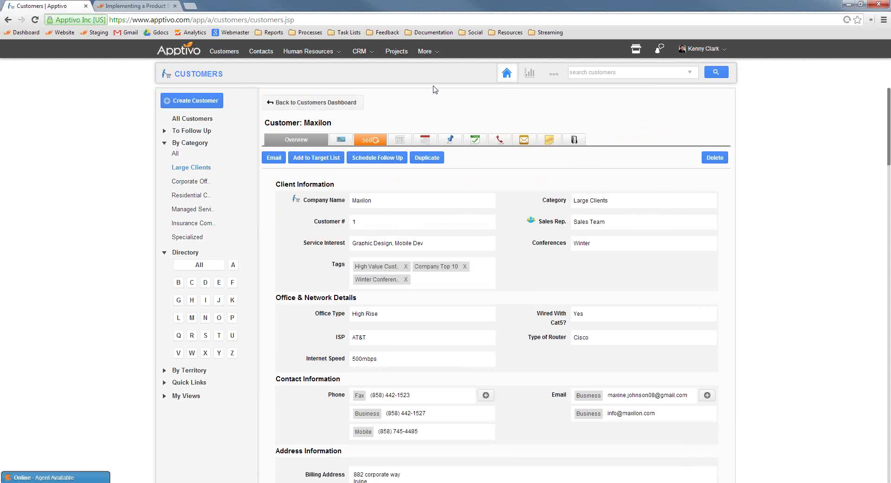
{"action": "left_click", "coordinate": [370, 141]}
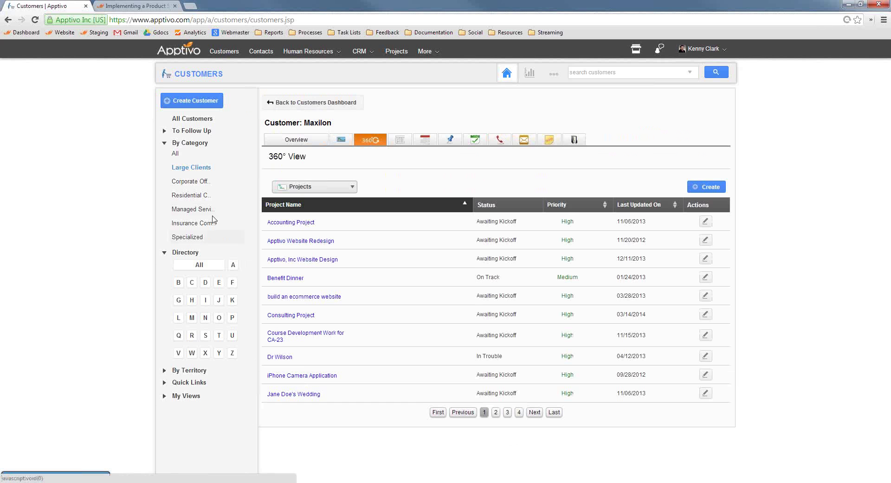
{"action": "left_click", "coordinate": [300, 187]}
{"action": "scroll", "coordinate": [311, 223], "scroll_direction": "down", "scroll_amount": 3}
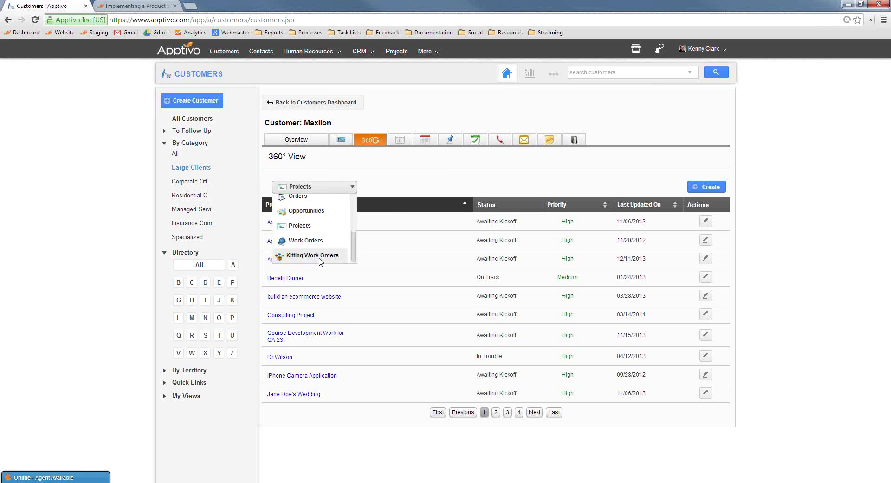
{"action": "left_click", "coordinate": [407, 208]}
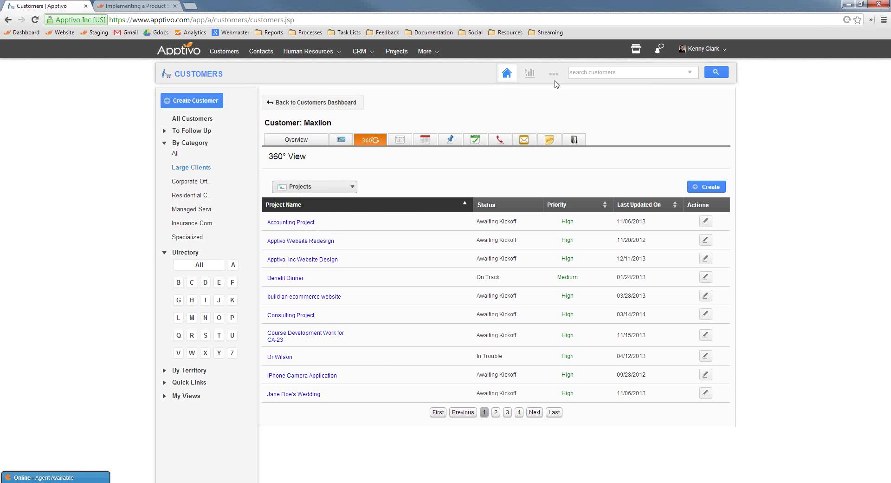
{"action": "left_click", "coordinate": [553, 74]}
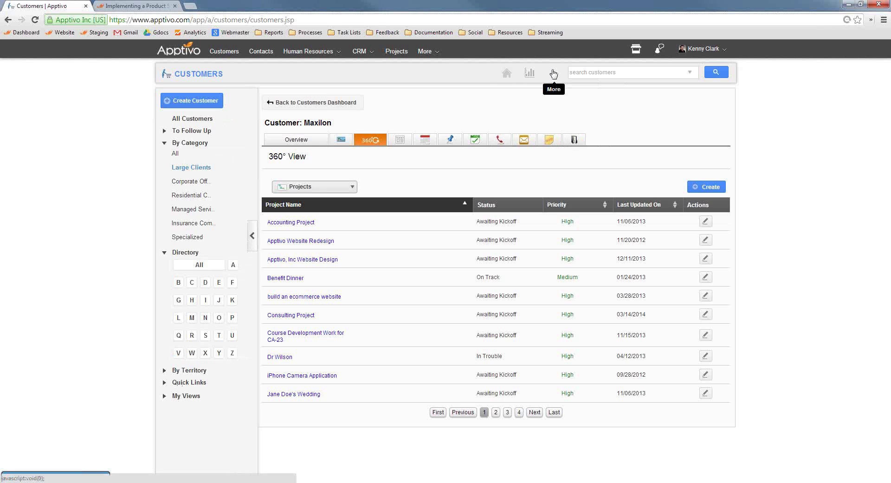
{"action": "left_click", "coordinate": [184, 349]}
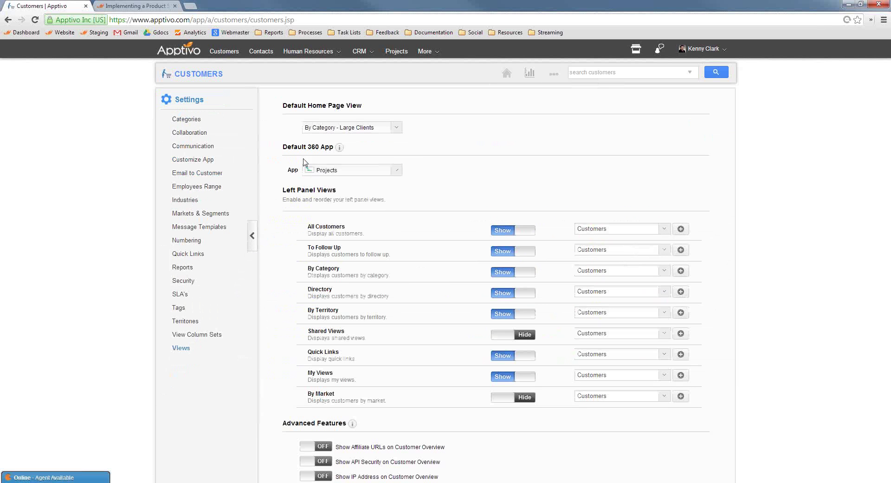
Review the Default 360 App options, keep Projects, and return to Maxilon's customer record.
{"action": "left_click", "coordinate": [397, 170]}
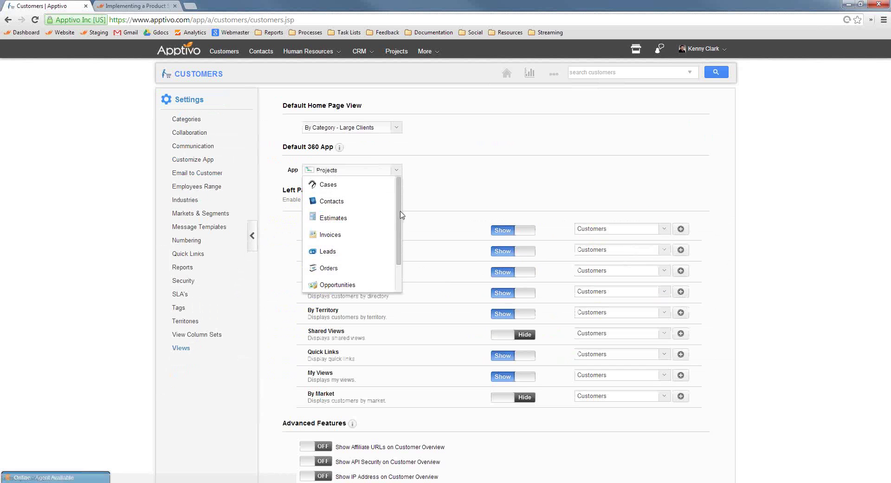
{"action": "scroll", "coordinate": [398, 215], "scroll_direction": "down", "scroll_amount": 2}
{"action": "scroll", "coordinate": [398, 215], "scroll_direction": "up", "scroll_amount": 2}
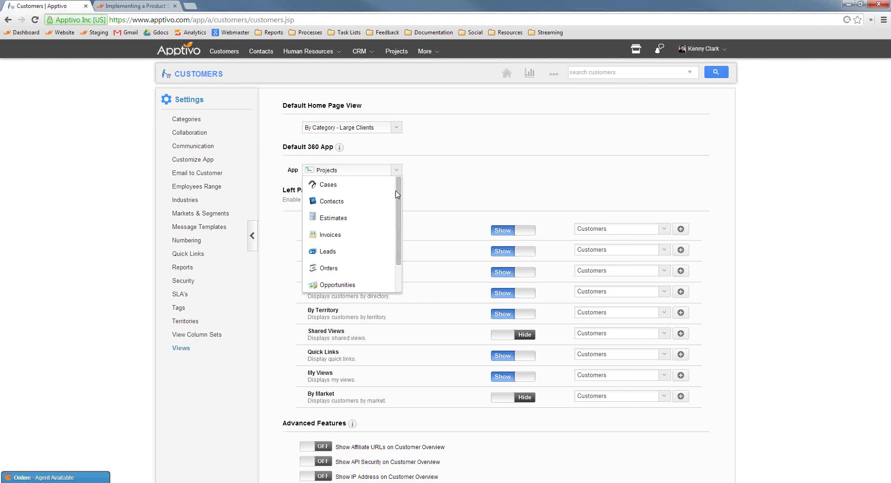
{"action": "scroll", "coordinate": [366, 224], "scroll_direction": "down", "scroll_amount": 2}
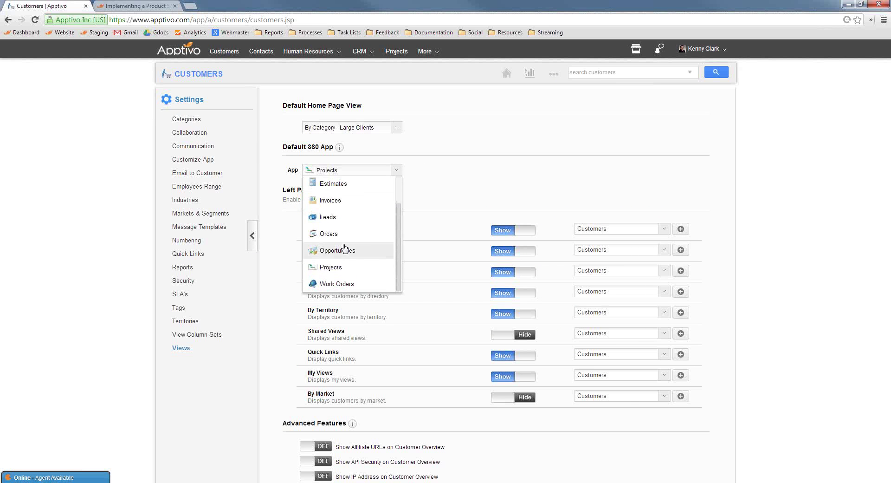
{"action": "left_click", "coordinate": [467, 183]}
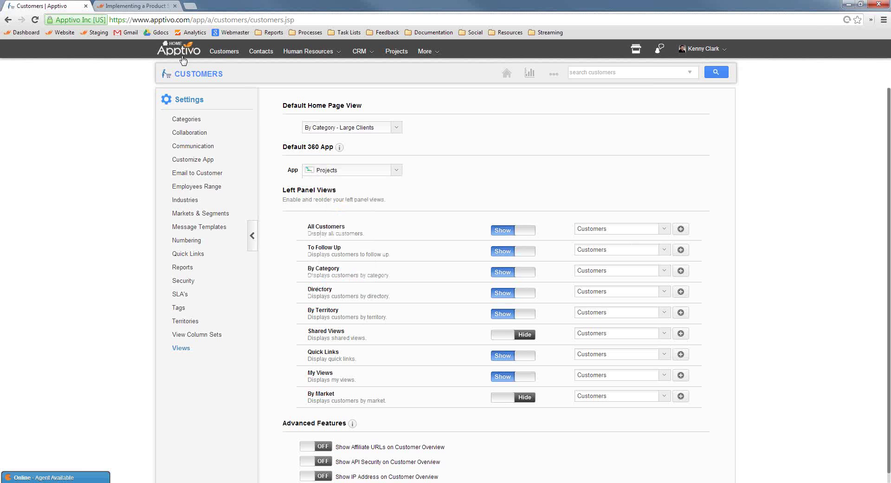
{"action": "left_click", "coordinate": [207, 75]}
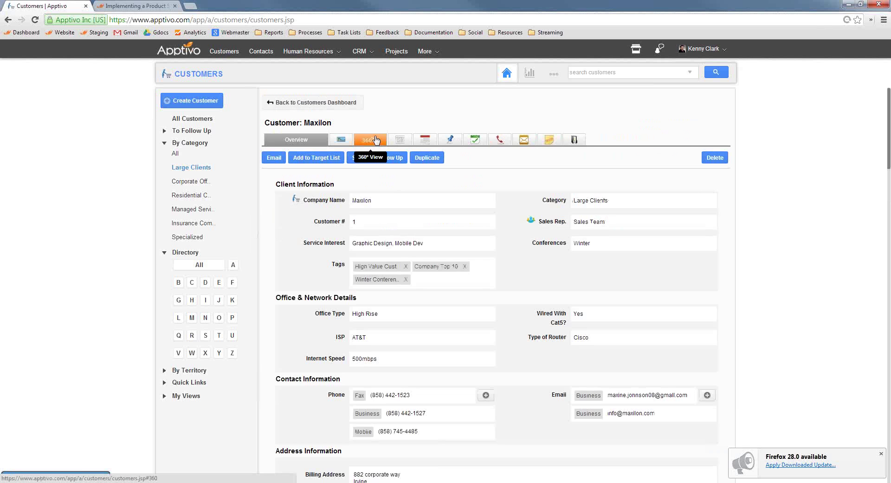
Show Maxilon's Kitting Work Orders 17–19 in the 360 view, then switch it to Estimates.
{"action": "left_click", "coordinate": [371, 140]}
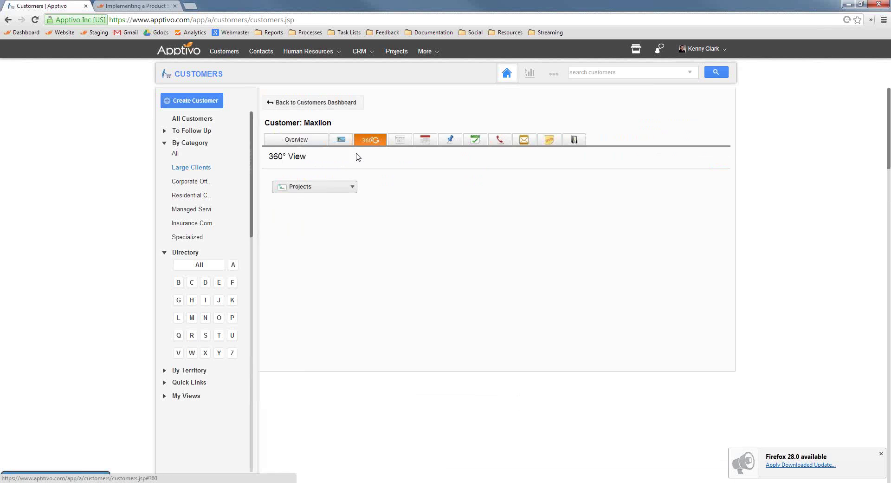
{"action": "left_click", "coordinate": [345, 187]}
{"action": "scroll", "coordinate": [325, 253], "scroll_direction": "down", "scroll_amount": 3}
{"action": "left_click", "coordinate": [323, 260]}
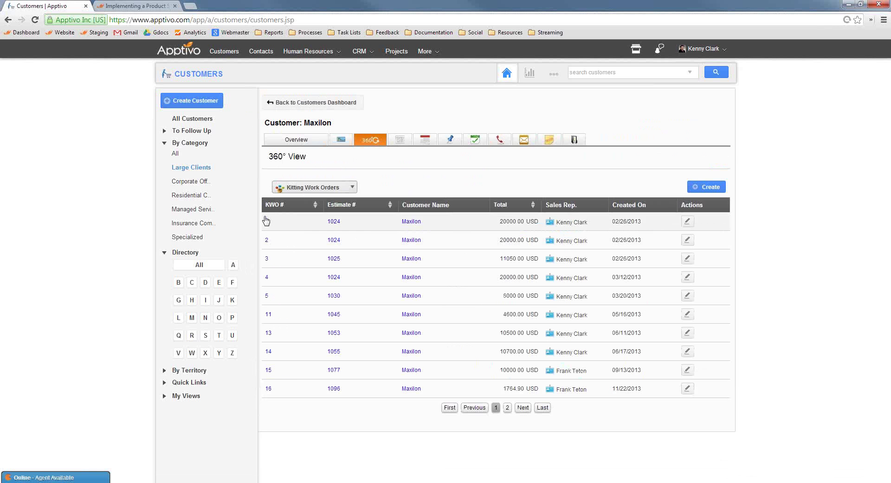
{"action": "left_click", "coordinate": [507, 407]}
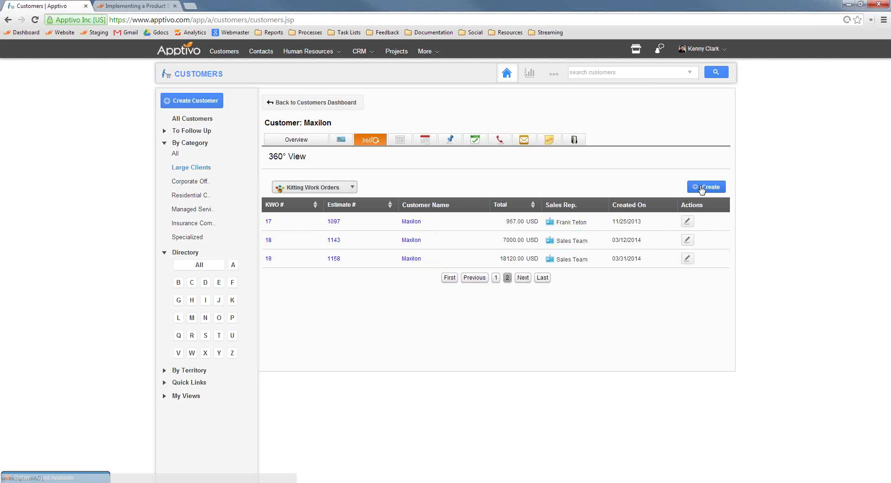
{"action": "left_click", "coordinate": [330, 188]}
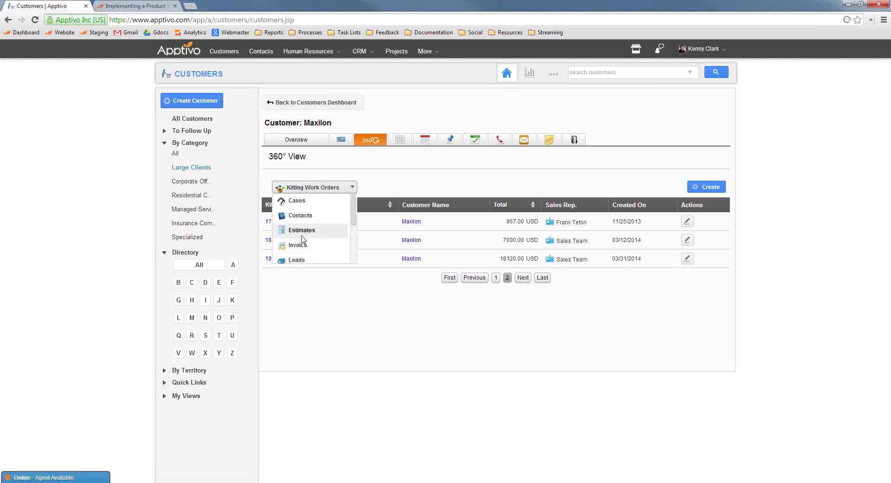
{"action": "left_click", "coordinate": [302, 231]}
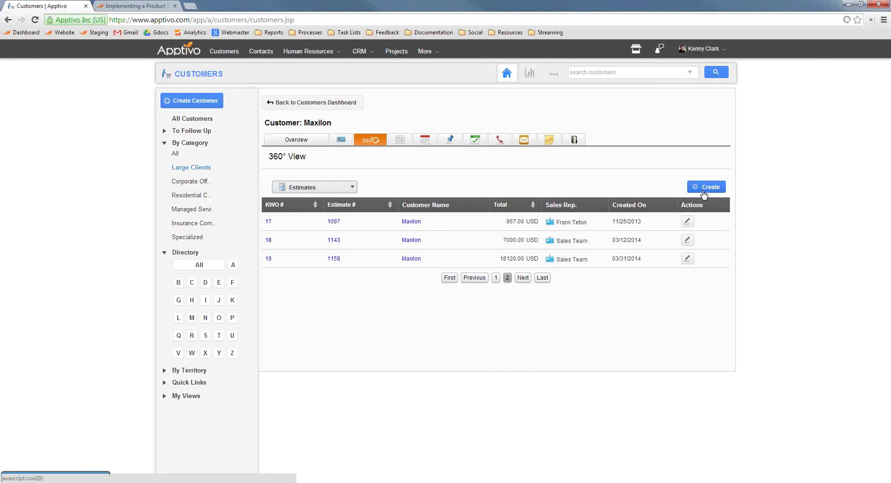
Open a new estimate form for Maxilon, then return to the product sales process blog post.
{"action": "left_click", "coordinate": [709, 188]}
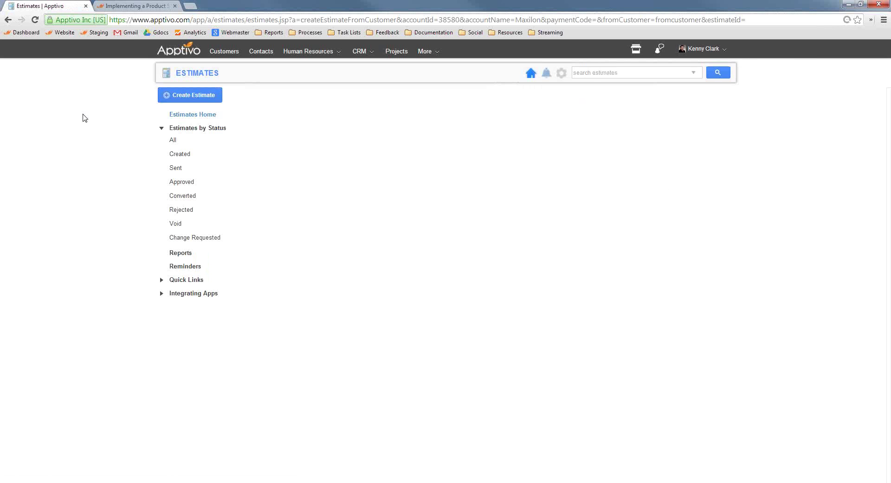
{"action": "scroll", "coordinate": [373, 270], "scroll_direction": "down", "scroll_amount": 3}
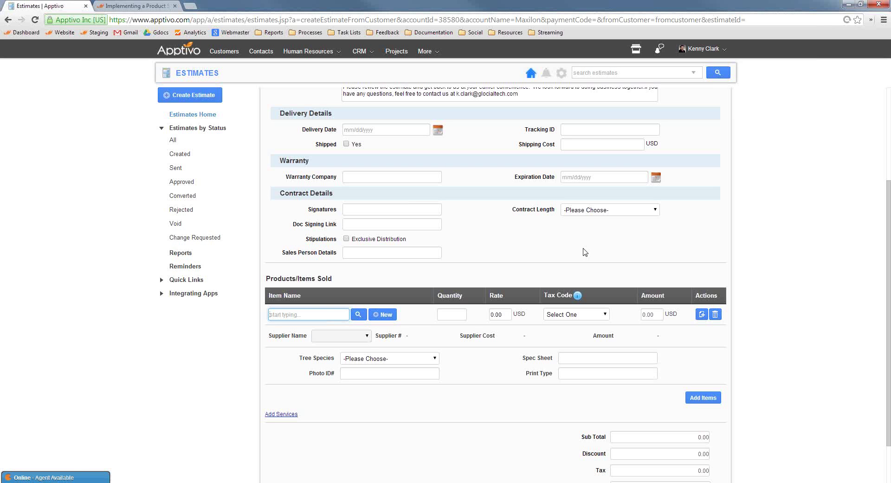
{"action": "left_click", "coordinate": [156, 7]}
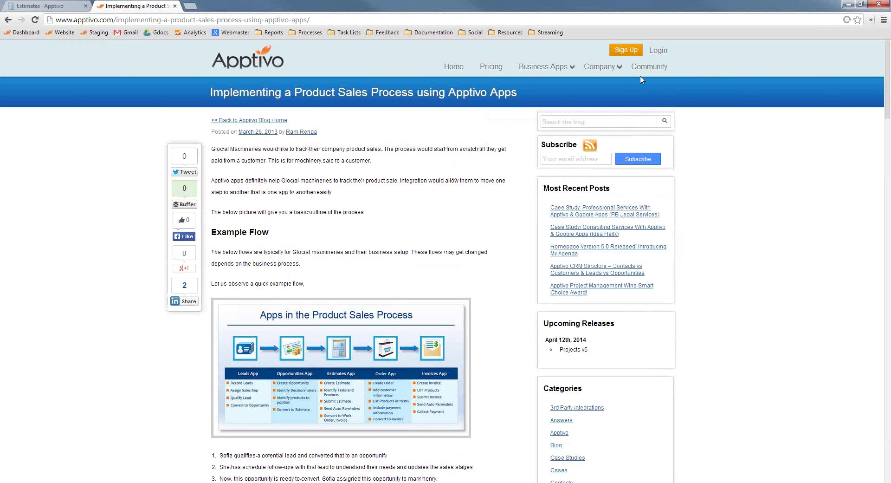
From Community, open the Product Sales, Service Delivery and Timesheets & Projects guides in new tabs.
{"action": "left_click", "coordinate": [649, 68]}
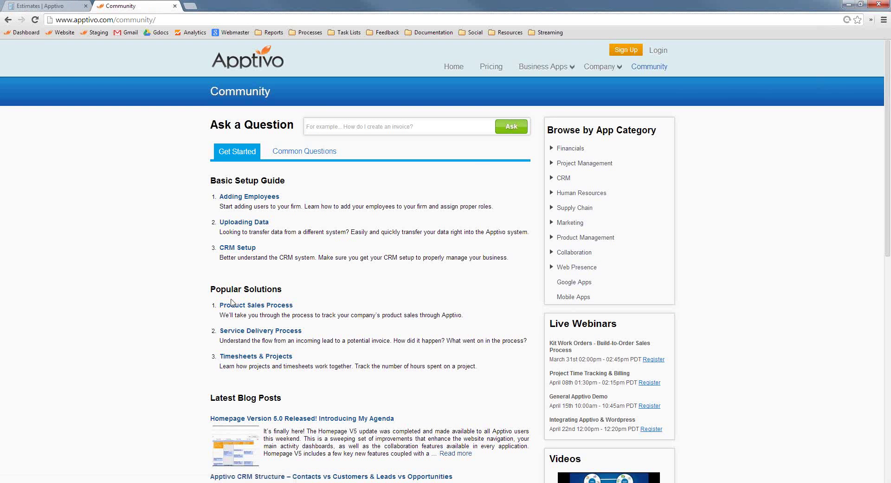
{"action": "middle_click", "coordinate": [241, 307]}
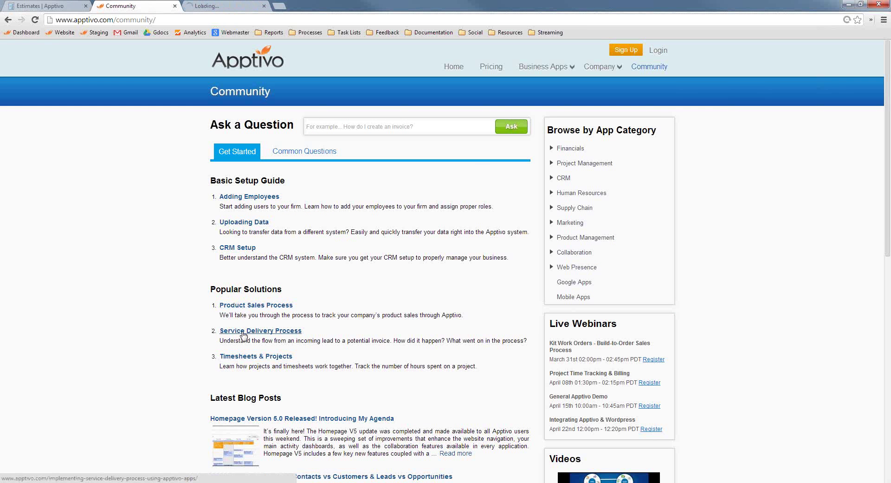
{"action": "middle_click", "coordinate": [242, 332]}
{"action": "middle_click", "coordinate": [258, 358]}
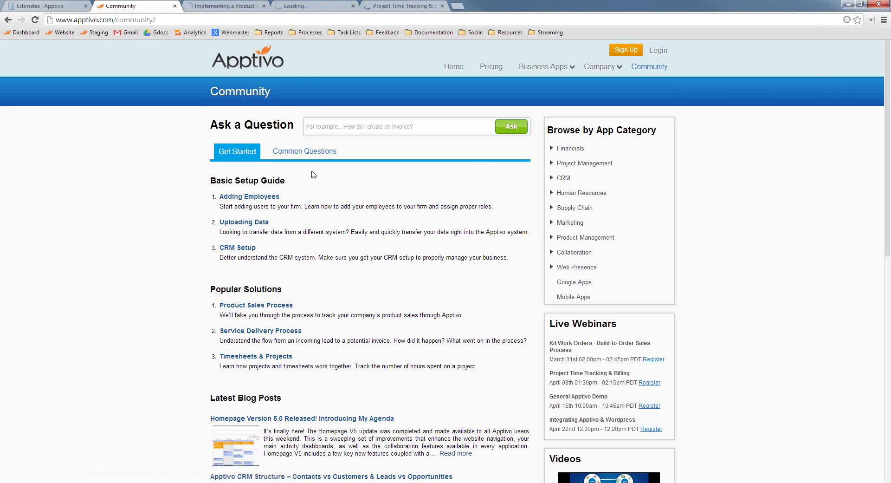
{"action": "left_click", "coordinate": [251, 5]}
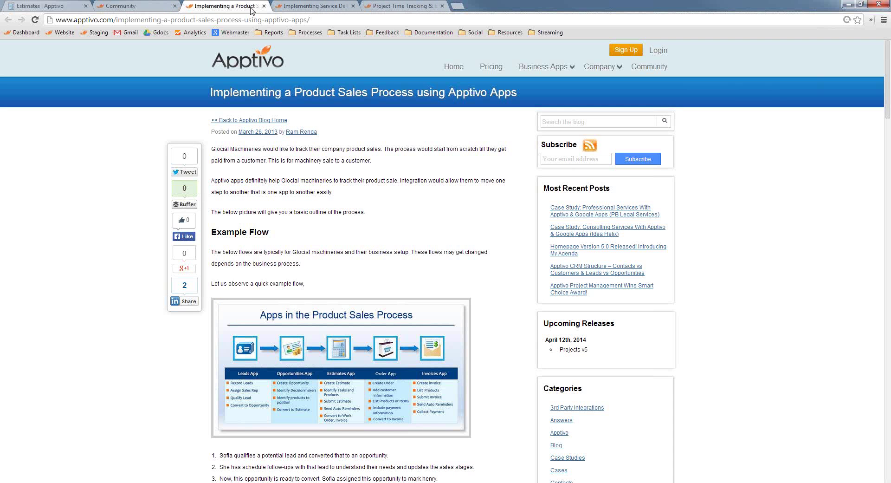
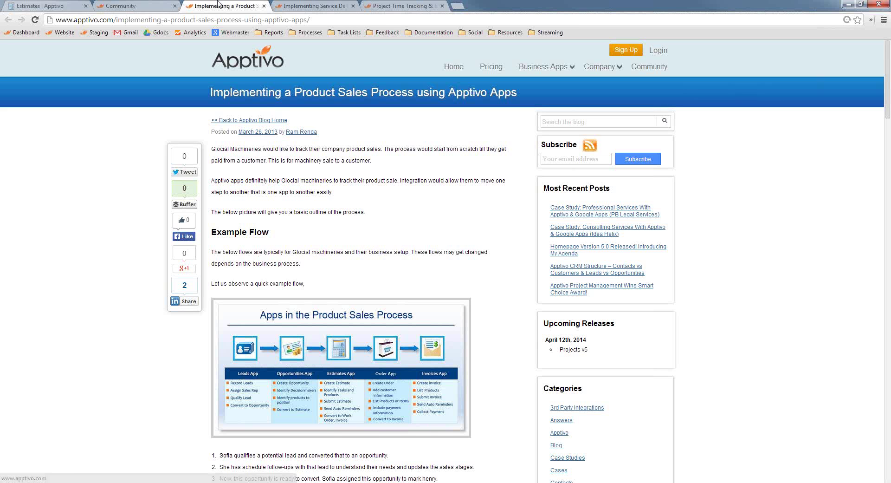
Close the Product Sales, Service Delivery and Project Time Tracking guide tabs, leaving Community in front.
{"action": "left_click", "coordinate": [265, 6]}
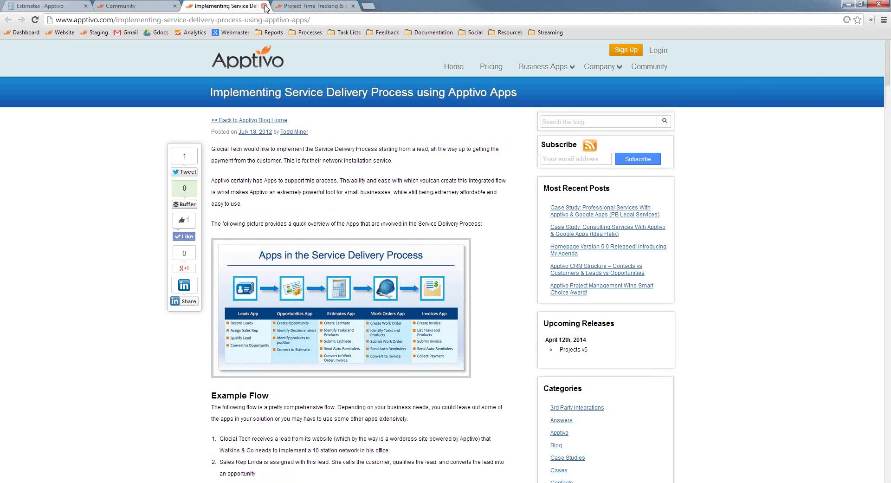
{"action": "left_click", "coordinate": [264, 6]}
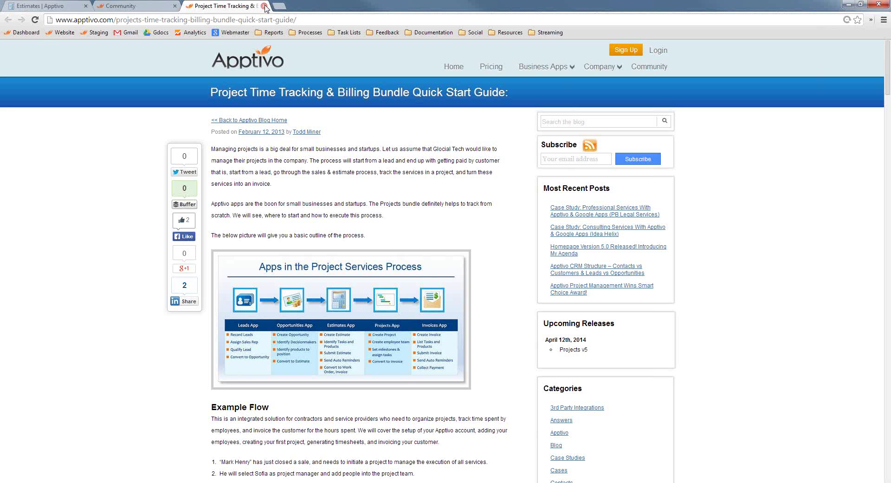
{"action": "left_click", "coordinate": [264, 6]}
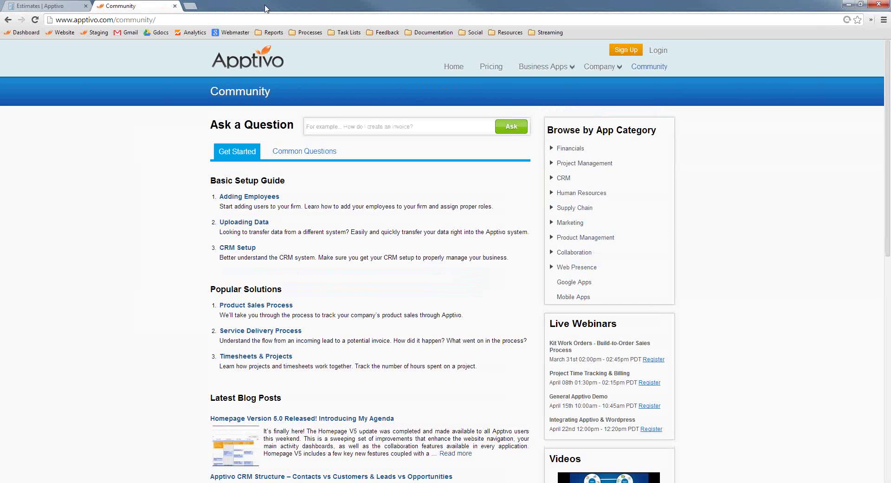
{"action": "scroll", "coordinate": [325, 292], "scroll_direction": "down", "scroll_amount": 7}
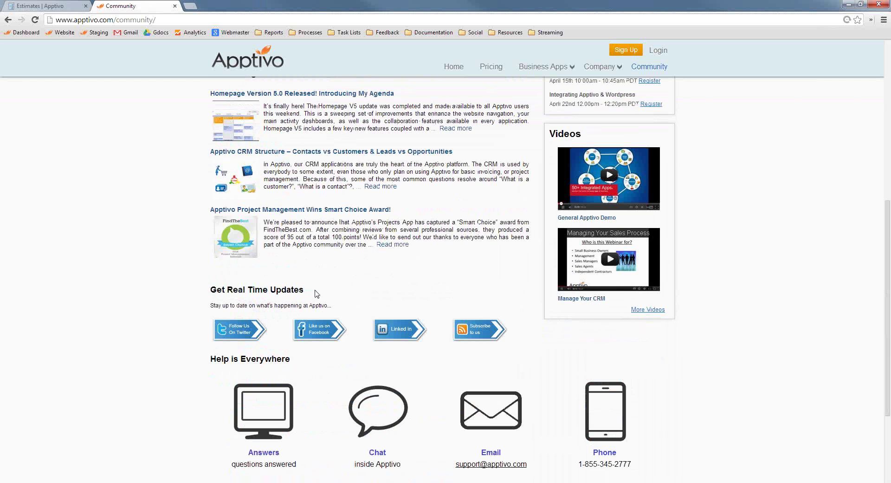
{"action": "scroll", "coordinate": [281, 285], "scroll_direction": "down", "scroll_amount": 1}
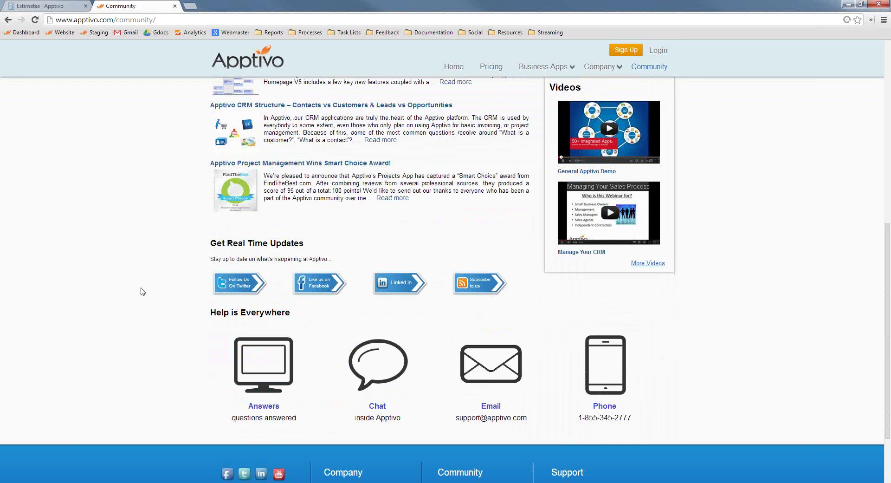
{"action": "scroll", "coordinate": [181, 267], "scroll_direction": "up", "scroll_amount": 8}
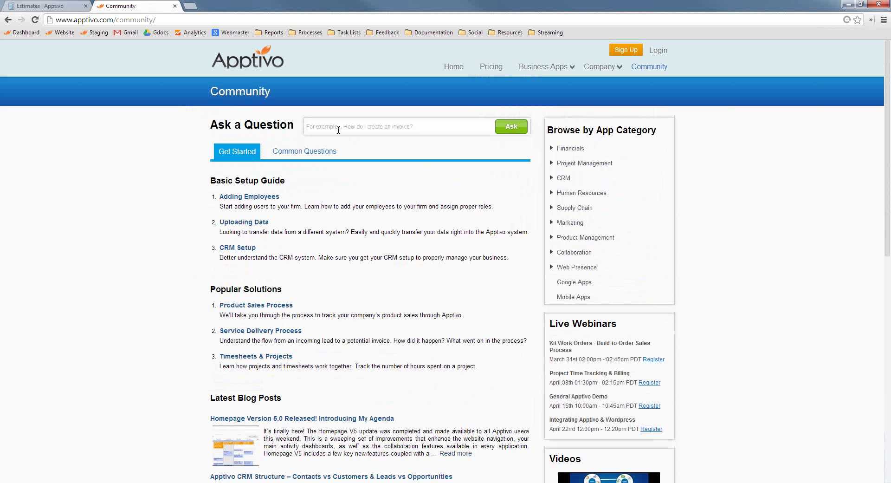
Expand the CRM and Supply Chain app categories under Browse by App Category.
{"action": "left_click", "coordinate": [564, 177]}
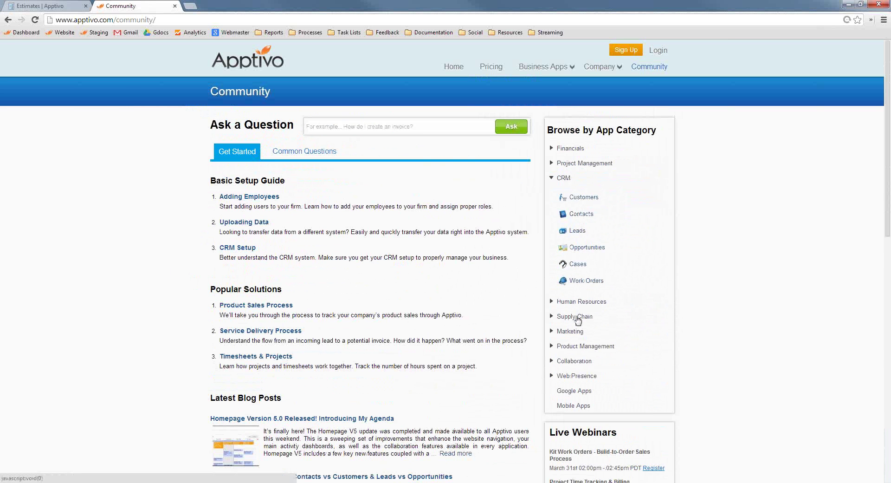
{"action": "left_click", "coordinate": [575, 316]}
{"action": "scroll", "coordinate": [583, 415], "scroll_direction": "down", "scroll_amount": 2}
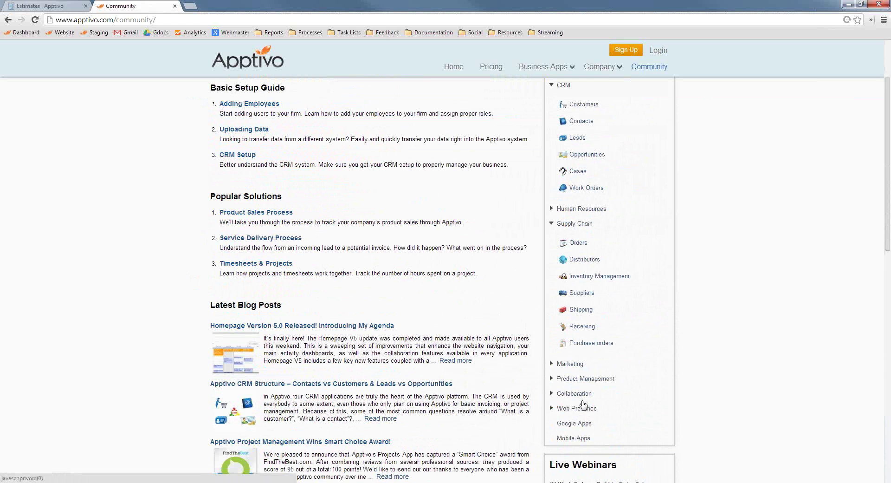
{"action": "scroll", "coordinate": [570, 380], "scroll_direction": "down", "scroll_amount": 10}
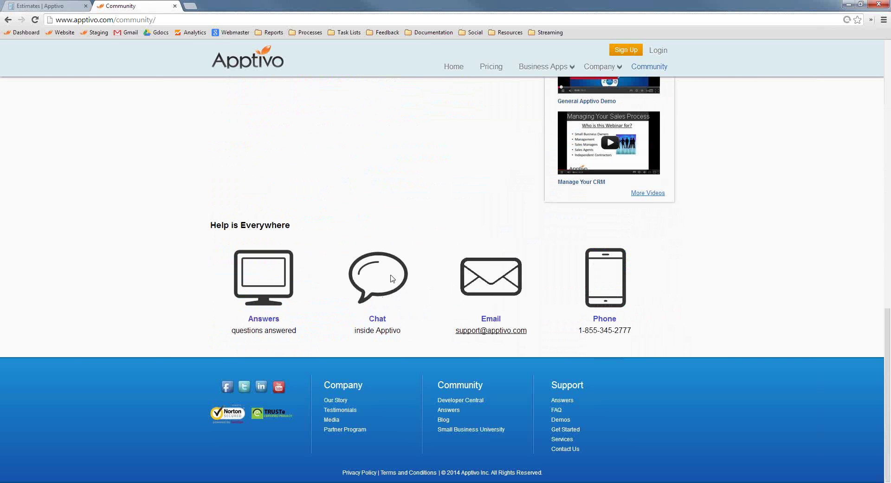
Start a live chat with Apptivo support, expand the chat window, then return to Community.
{"action": "left_click", "coordinate": [392, 279]}
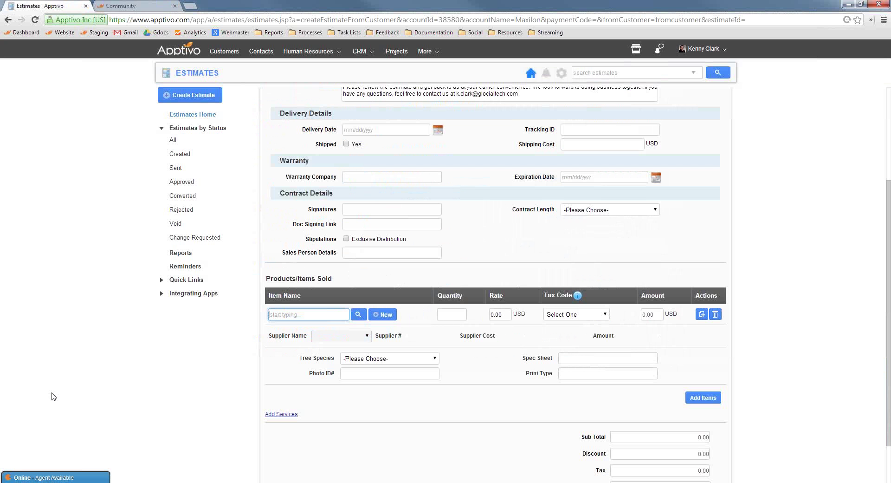
{"action": "left_click", "coordinate": [69, 479]}
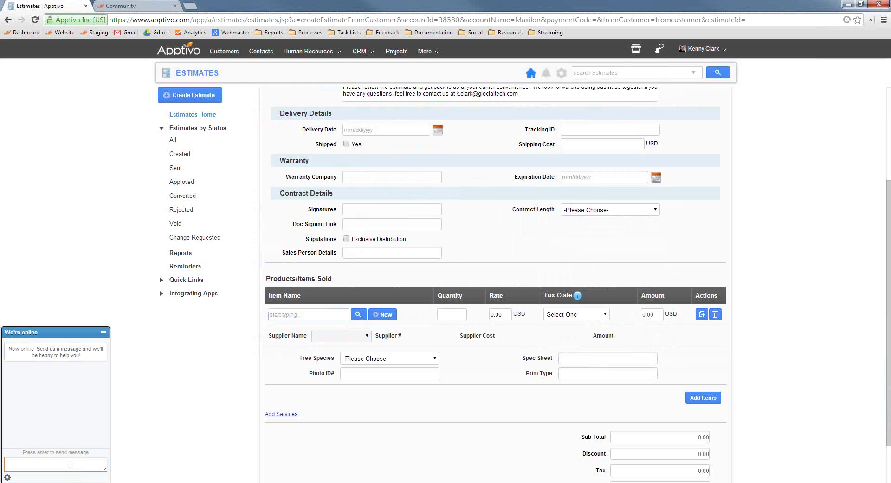
{"action": "left_click", "coordinate": [119, 6]}
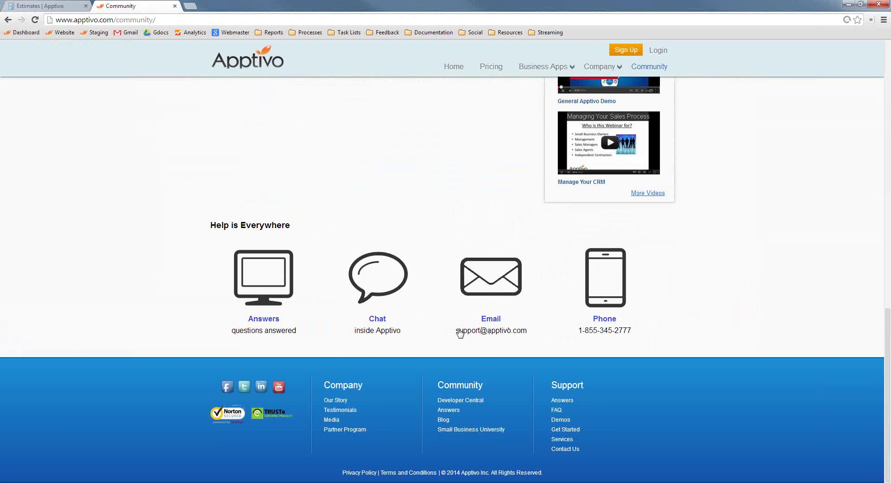